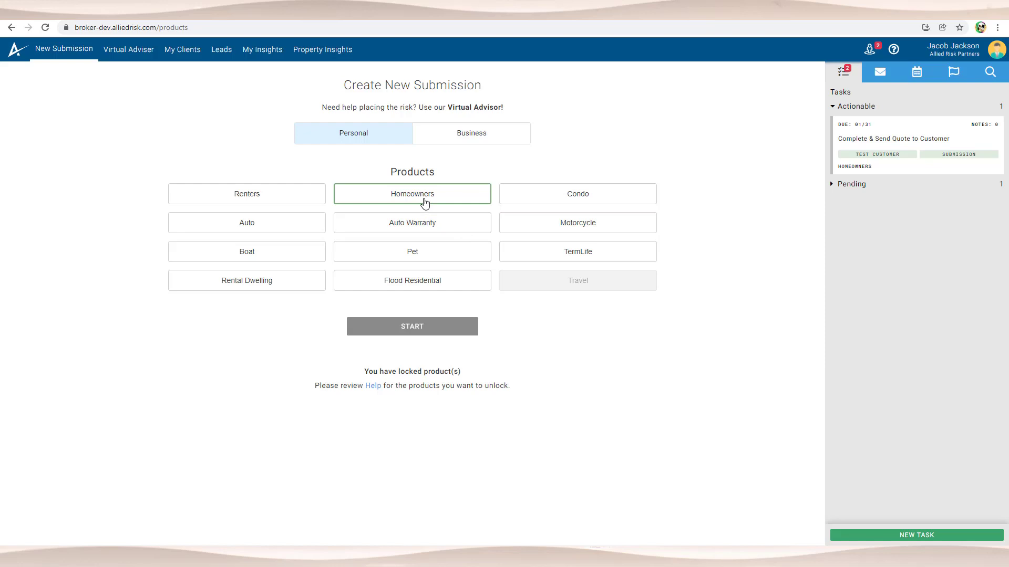
# Step: Start a Homeowners submission, clear the 'test' customer search, and choose Add New Customer
pyautogui.click(425, 202)
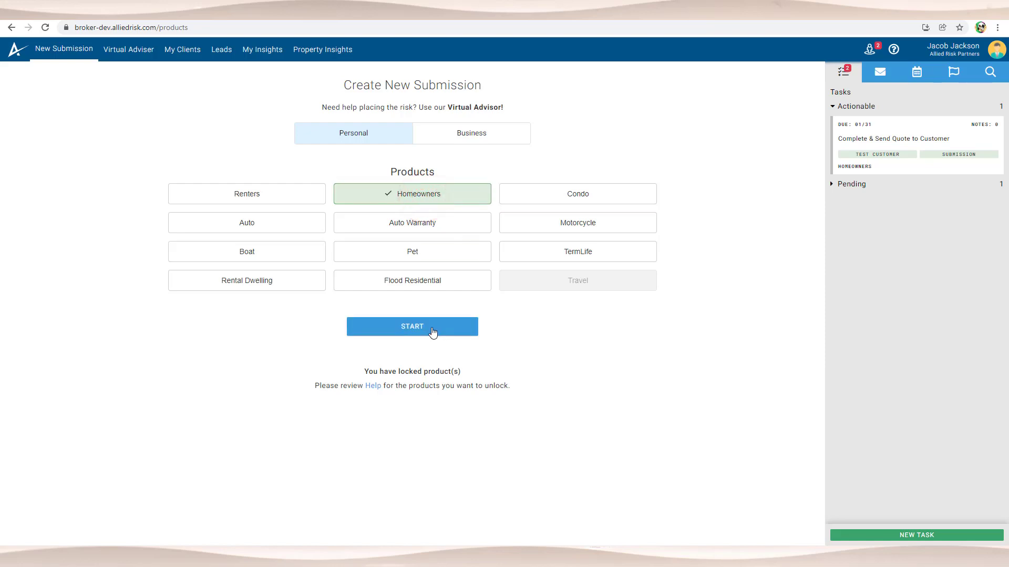
pyautogui.click(432, 330)
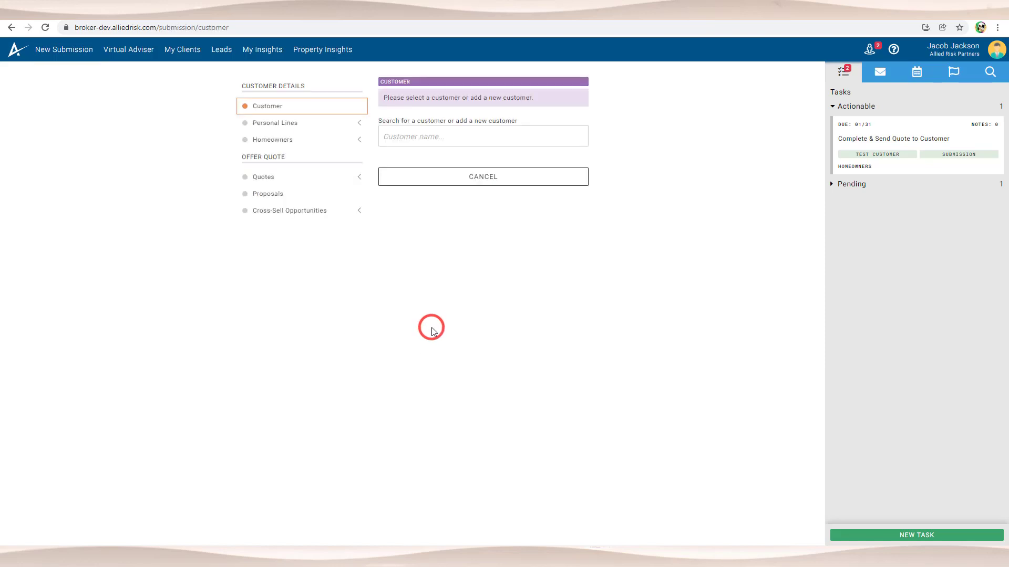
pyautogui.click(455, 132)
pyautogui.write('test')
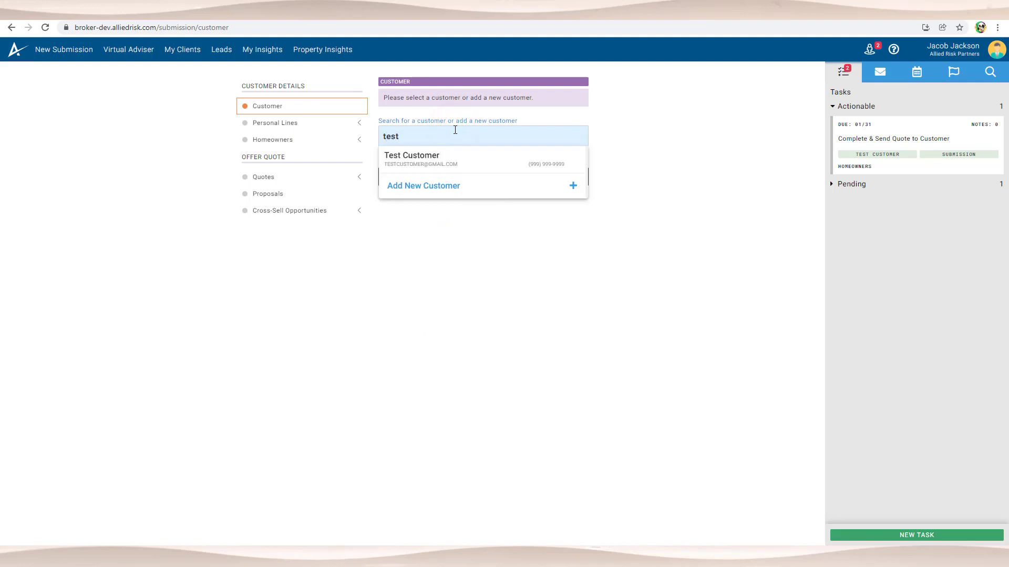
pyautogui.press('BackSpace')
pyautogui.press('BackSpace')
pyautogui.press('BackSpace')
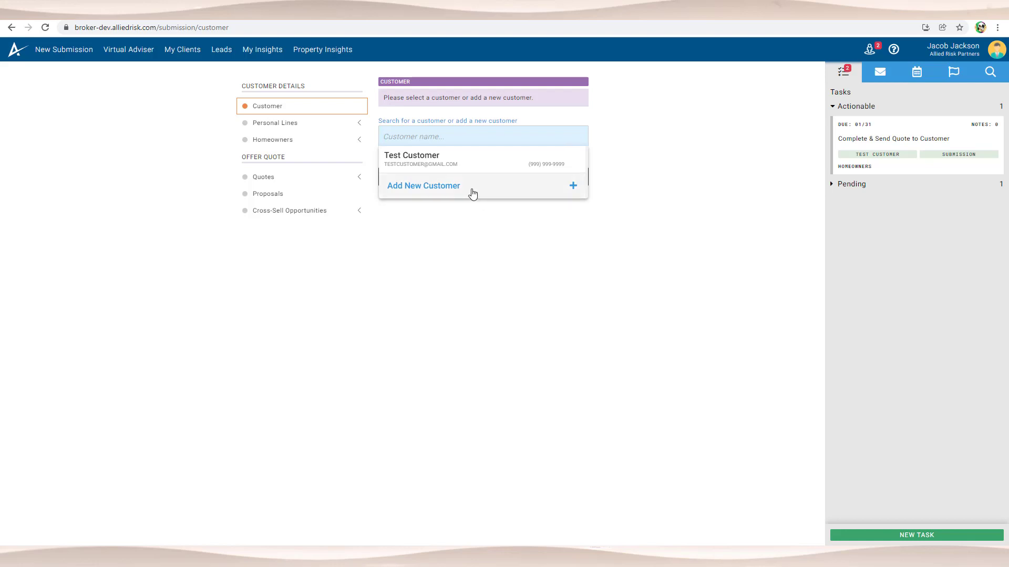
pyautogui.click(472, 193)
pyautogui.click(442, 206)
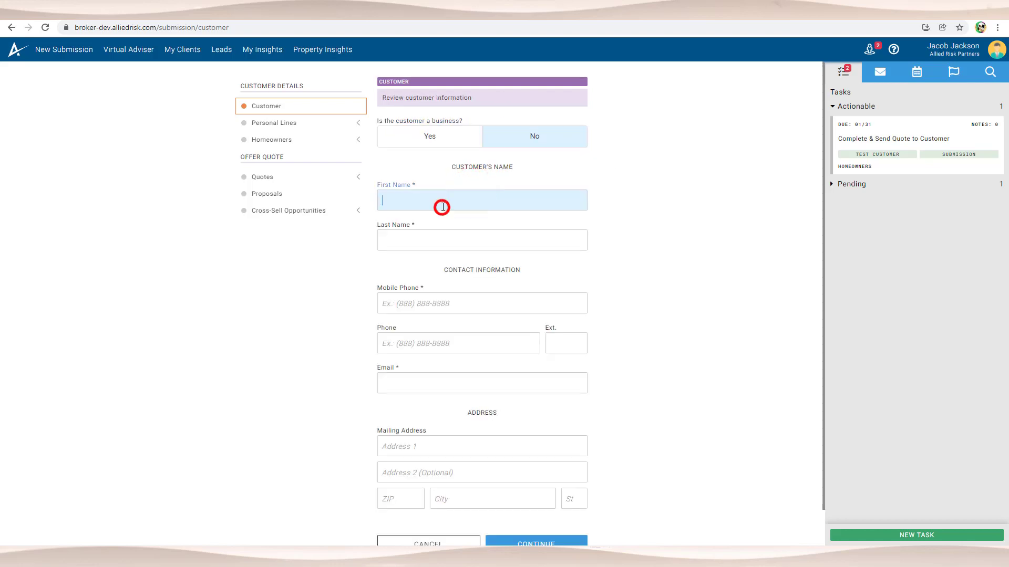
# Step: Enter the customer's first and last name, mobile phone and e-mail, and show the help panel
pyautogui.write('John')
pyautogui.press('Tab')
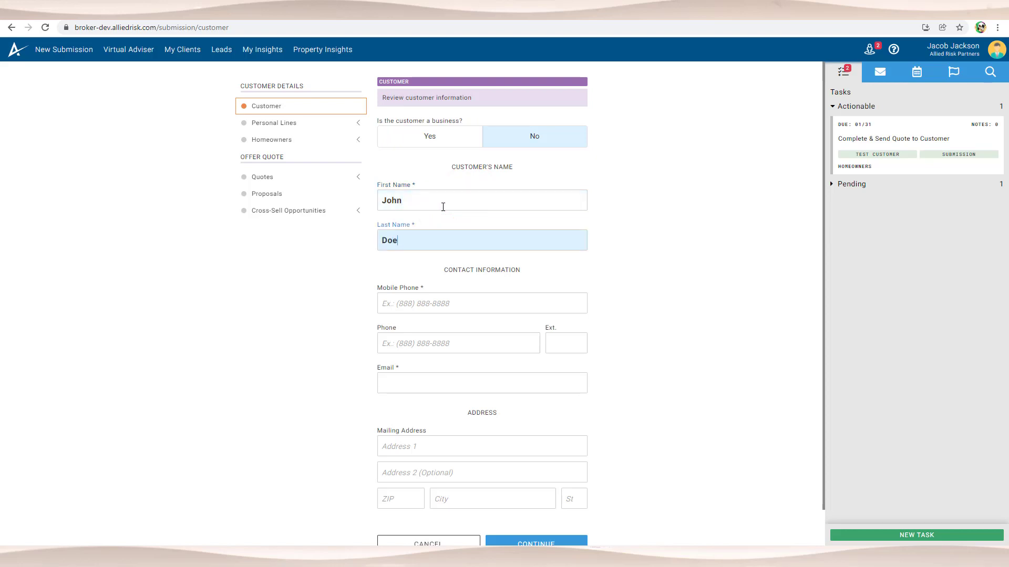
pyautogui.click(434, 304)
pyautogui.write('99999993')
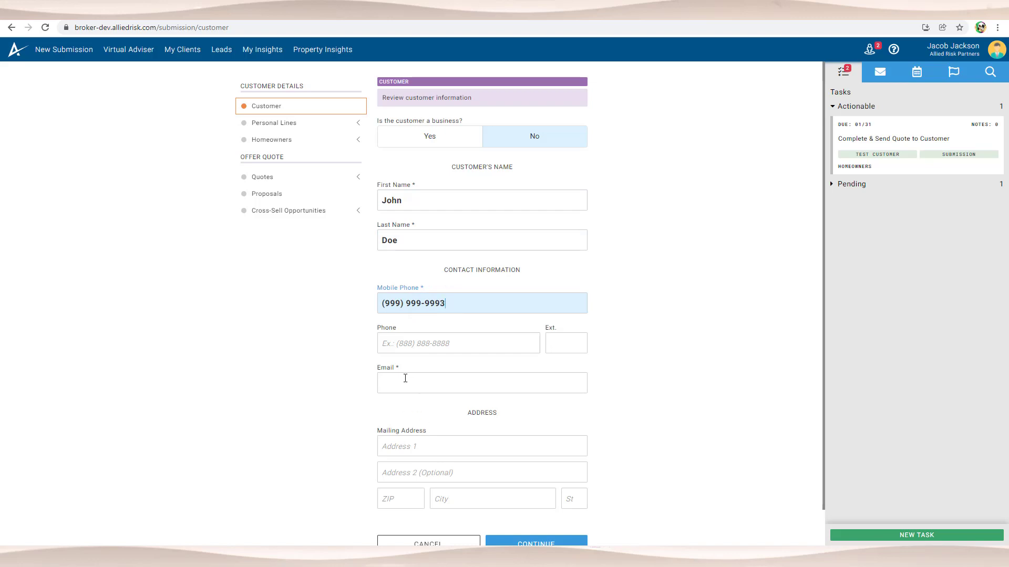
pyautogui.click(405, 379)
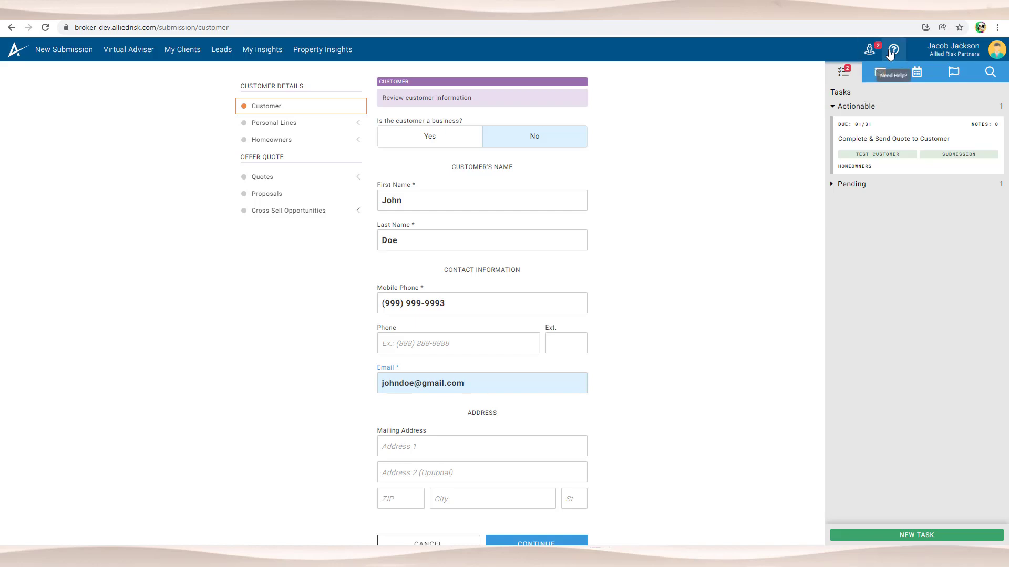
pyautogui.click(894, 49)
# Step: Enter the customer's mailing address and ZIP code, then save the new customer
pyautogui.click(413, 446)
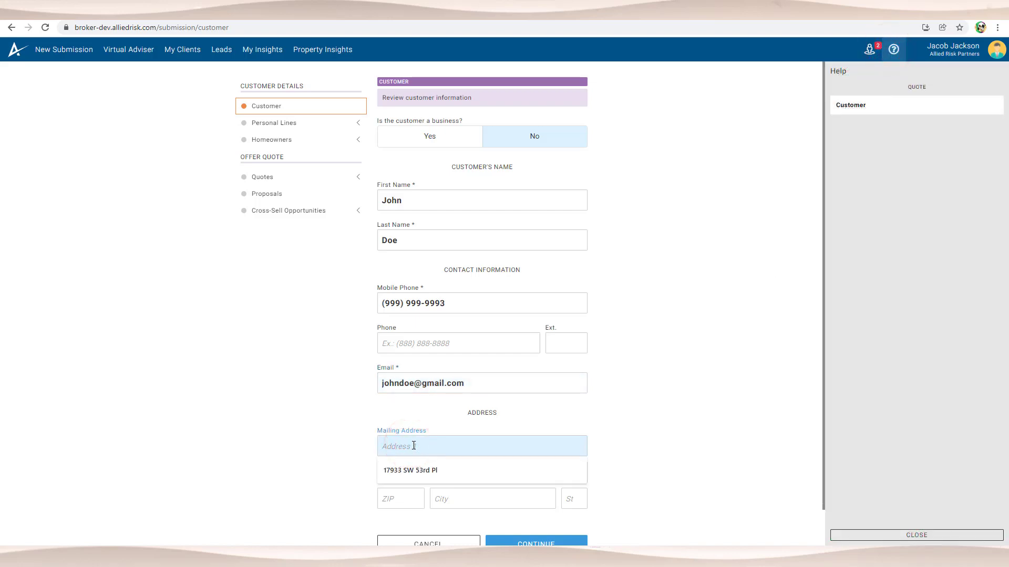
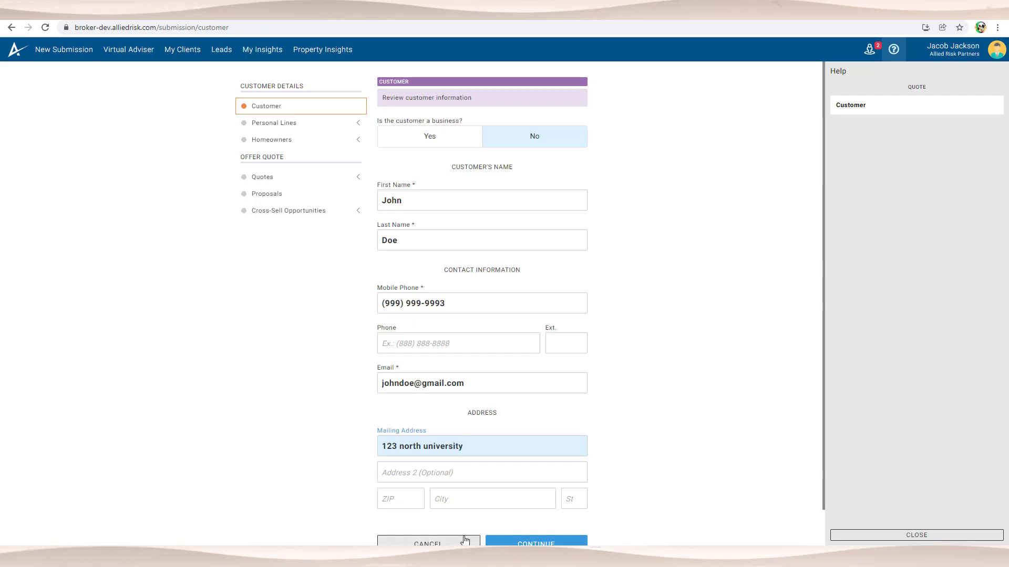
pyautogui.click(392, 497)
pyautogui.write('33313')
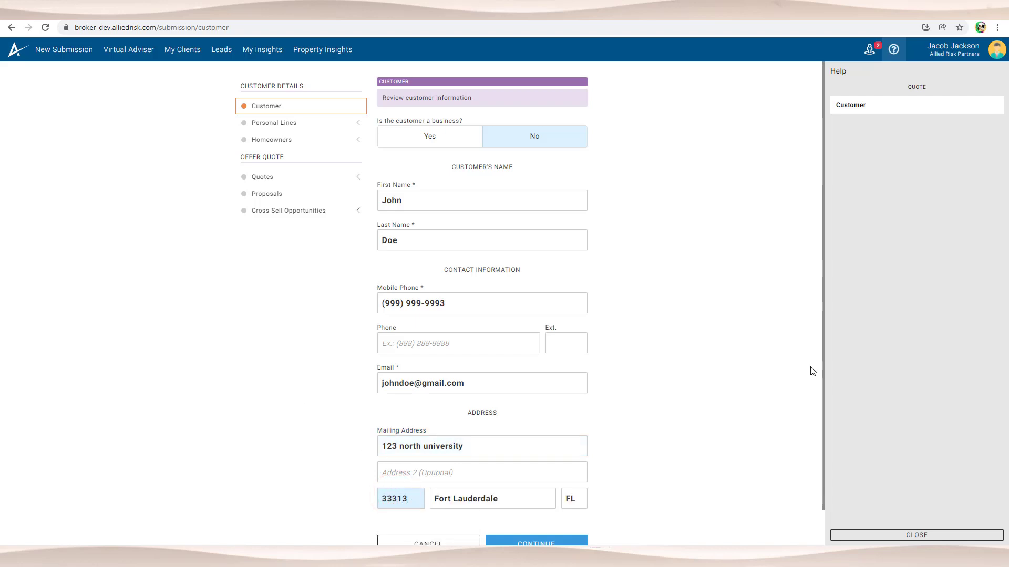
pyautogui.click(705, 382)
pyautogui.scroll(-1, 561, 516)
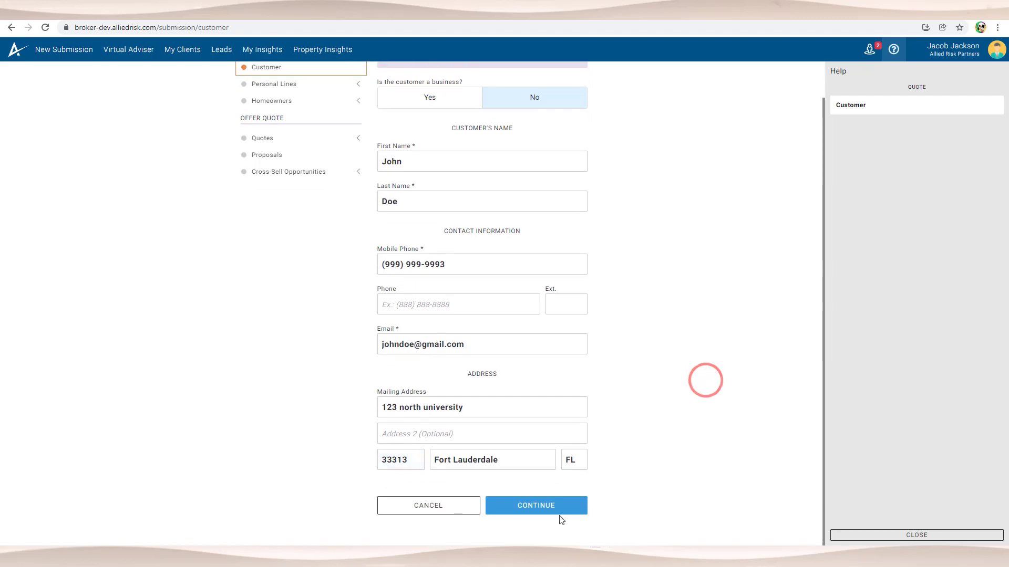
pyautogui.click(554, 506)
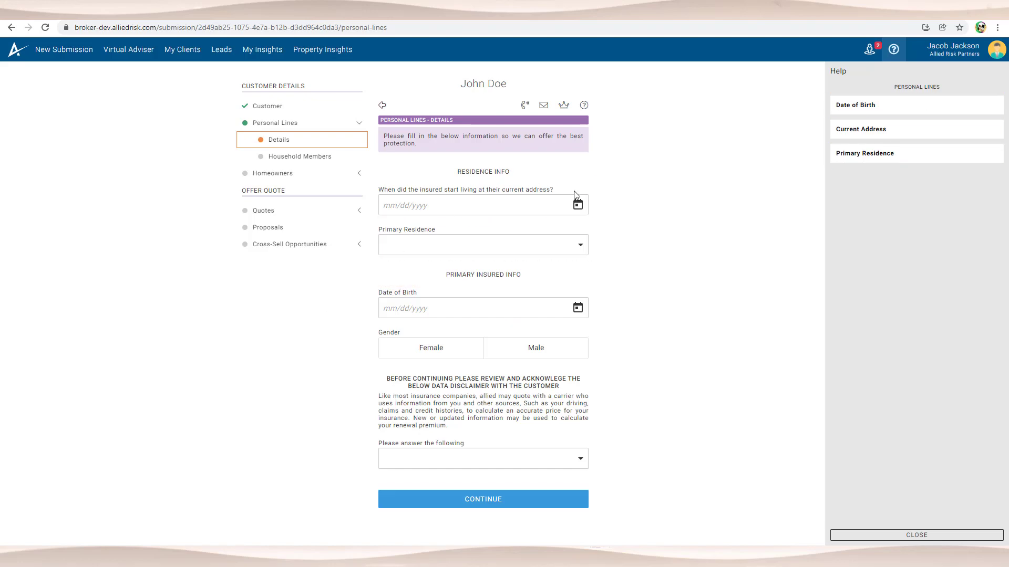
# Step: Set the move-in date to 1/19/2022 and the primary residence to Own Home
pyautogui.click(578, 205)
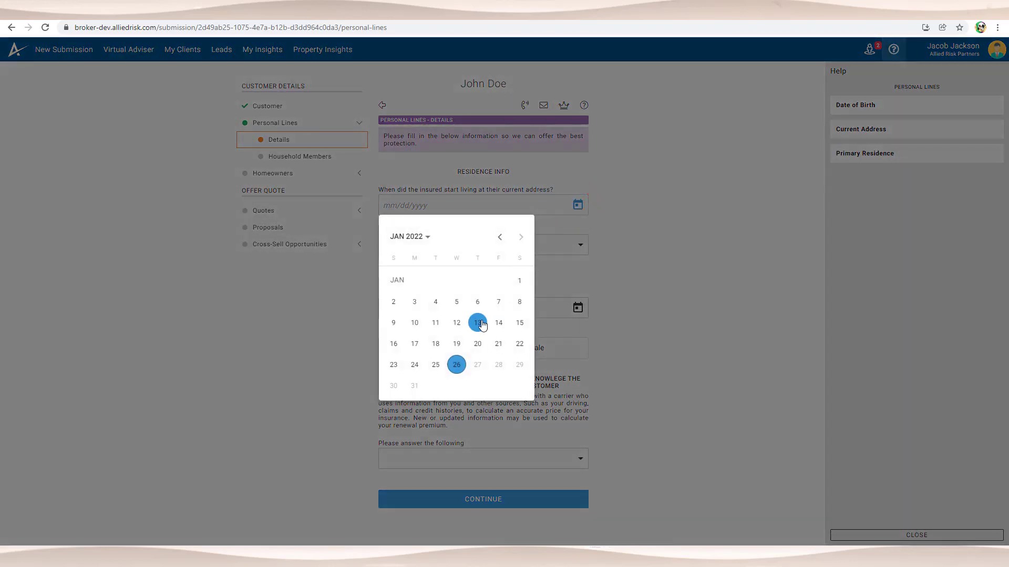
pyautogui.click(458, 343)
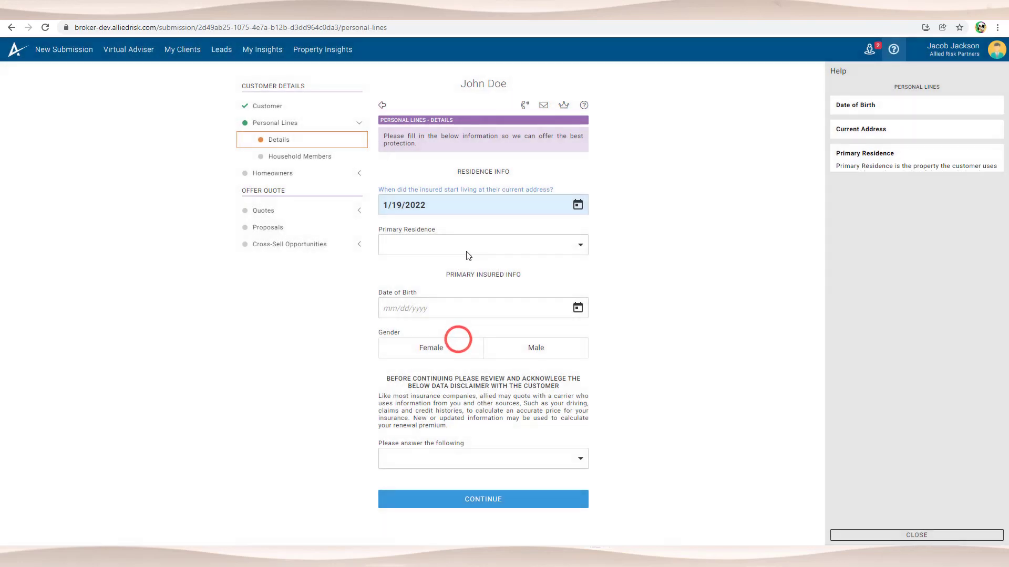
pyautogui.click(466, 249)
pyautogui.click(467, 245)
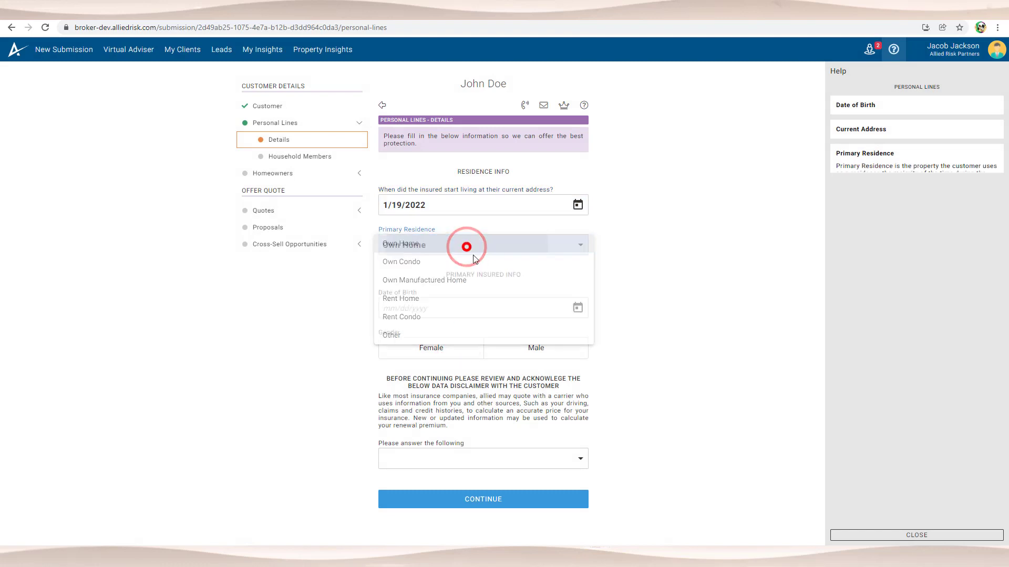
# Step: Set the insured's date of birth to a day in March 1977
pyautogui.click(576, 308)
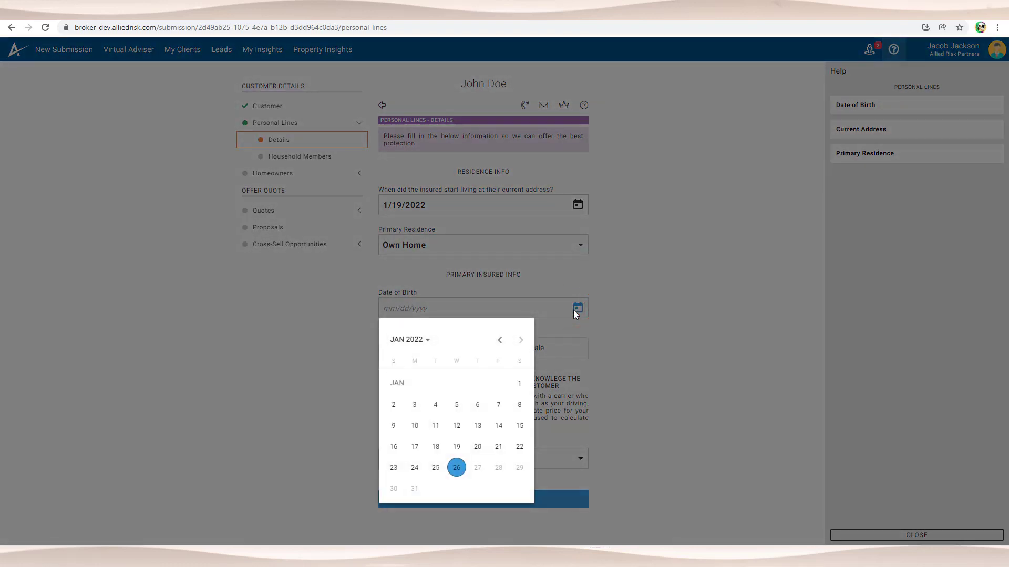
pyautogui.click(411, 340)
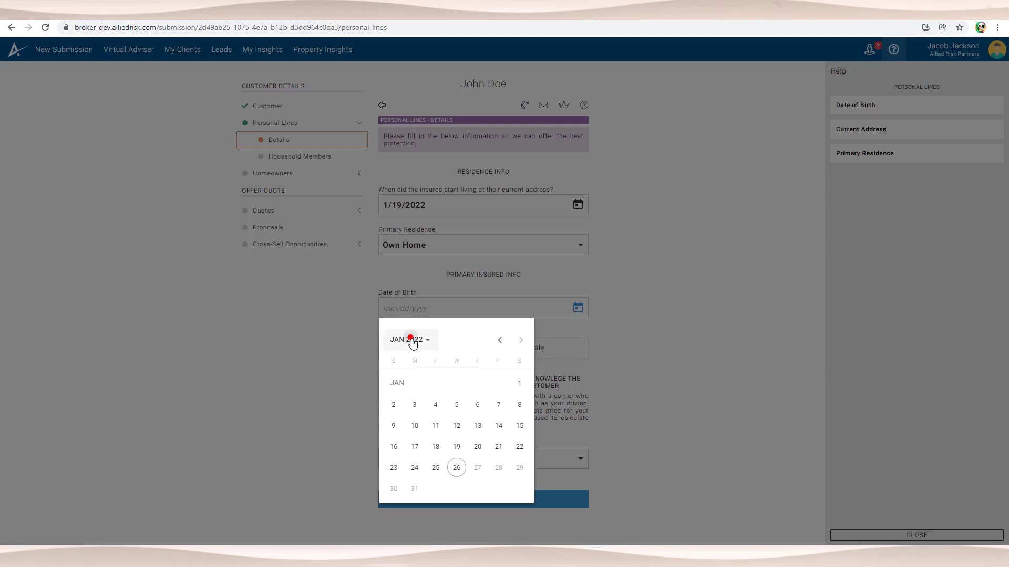
pyautogui.click(500, 340)
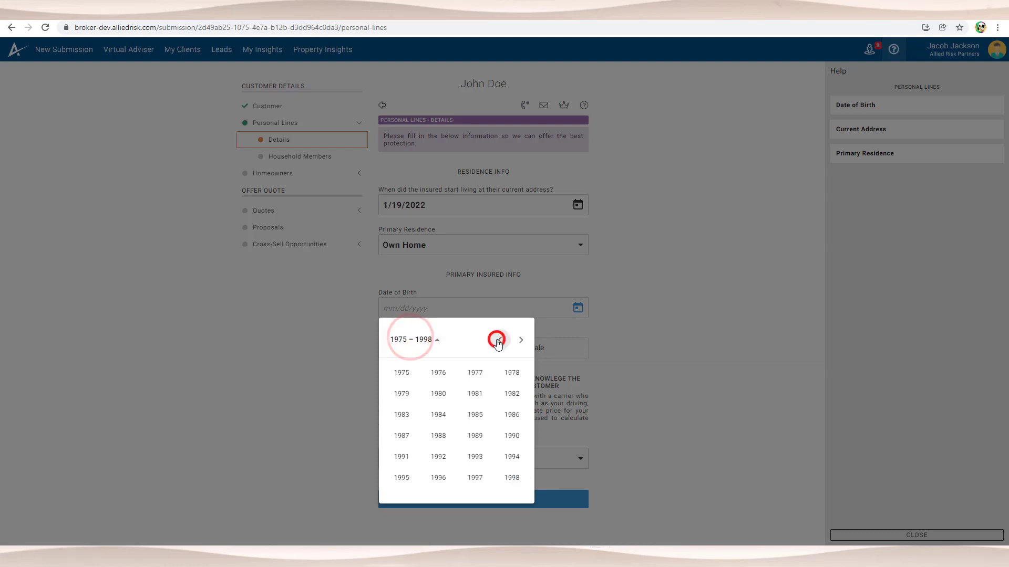
pyautogui.click(474, 382)
pyautogui.click(473, 393)
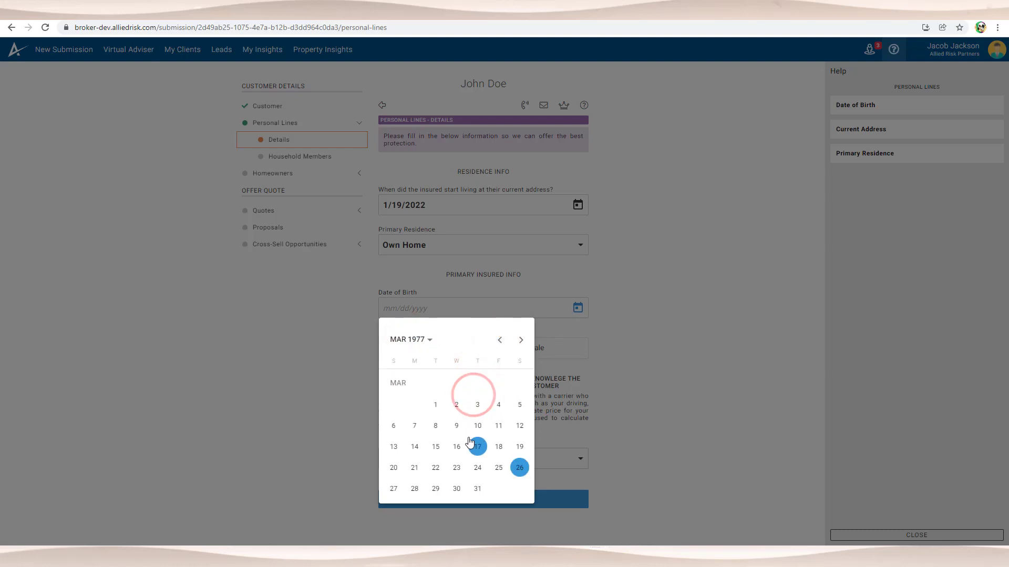
pyautogui.click(478, 426)
# Step: Mark the insured as male, confirm the disclaimer was read to the customer, and continue
pyautogui.click(565, 352)
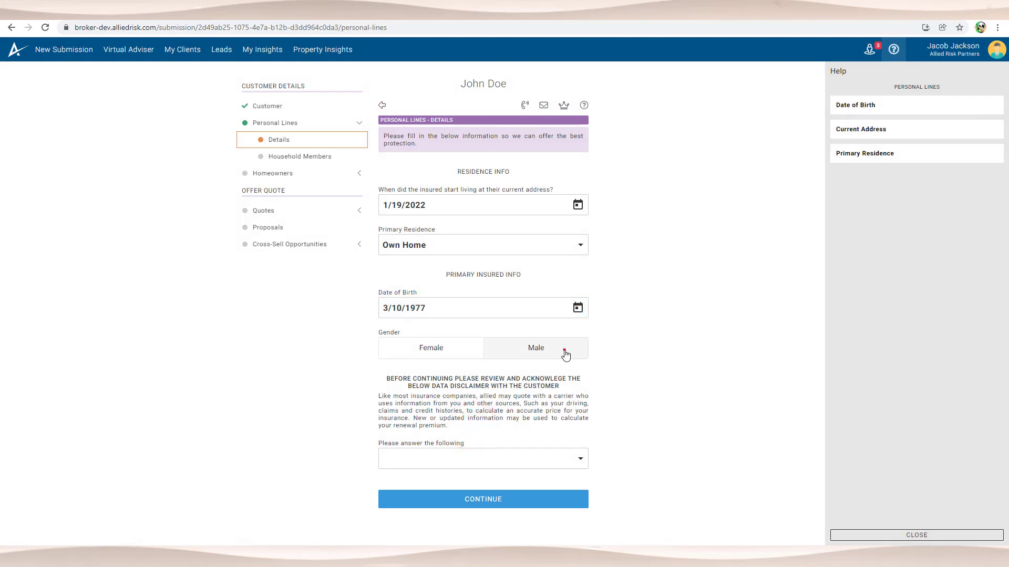
pyautogui.click(486, 458)
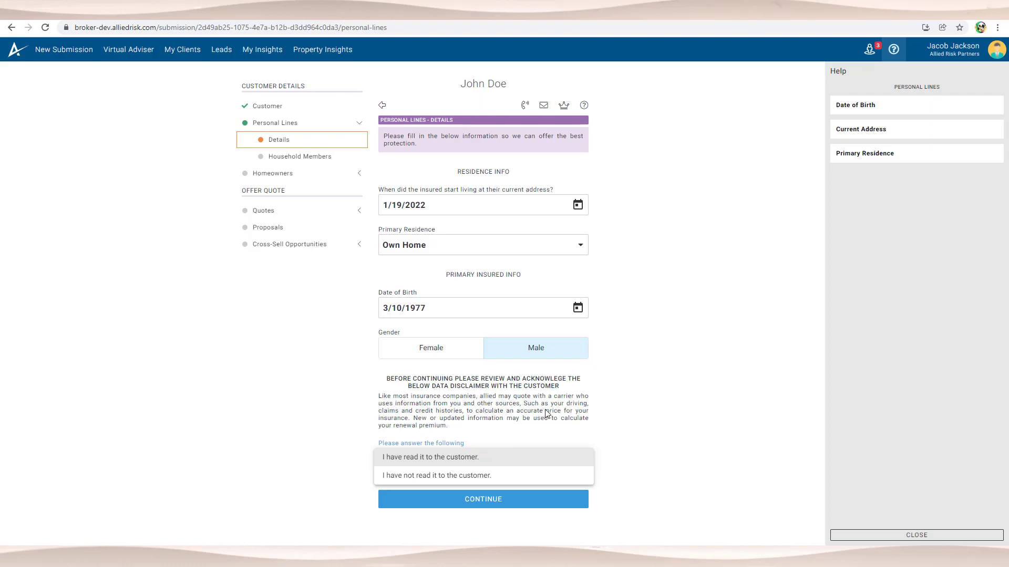
pyautogui.click(500, 461)
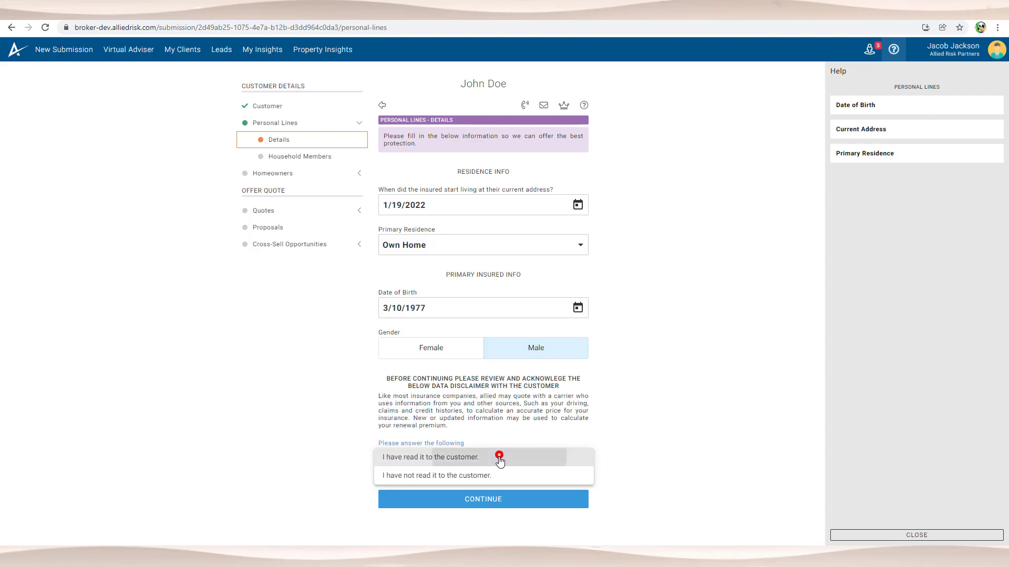
pyautogui.click(517, 503)
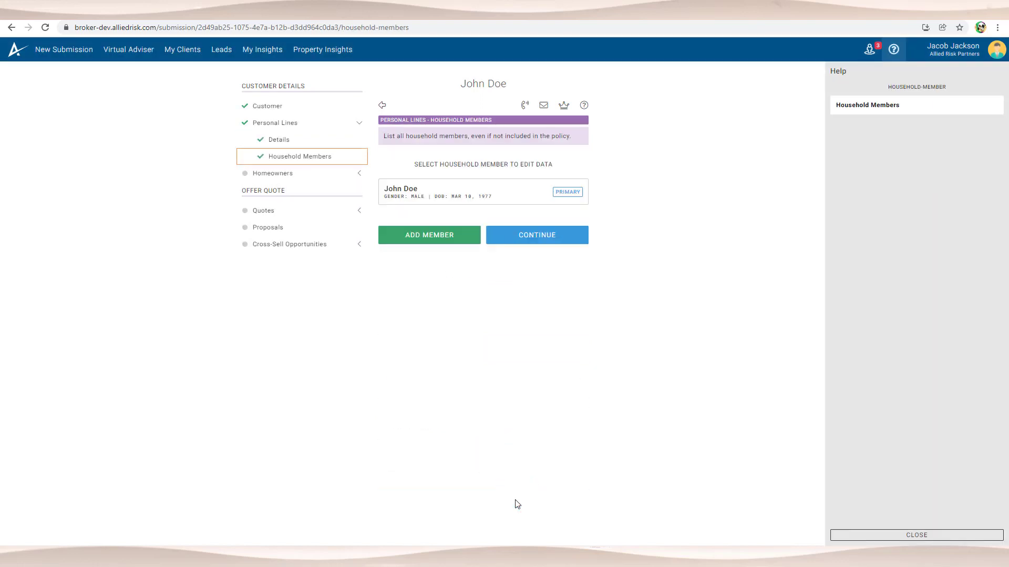
pyautogui.click(470, 197)
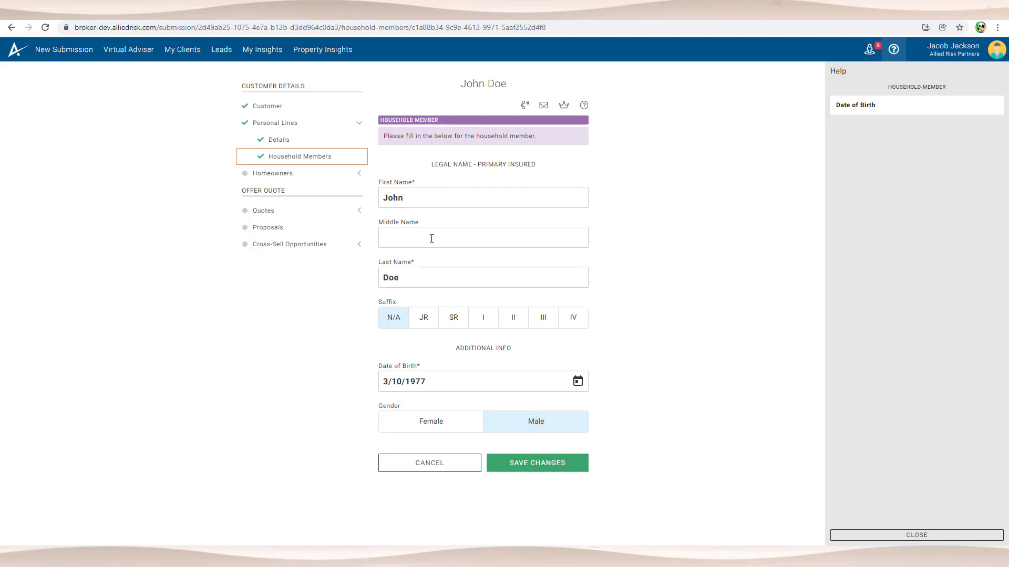
pyautogui.click(403, 241)
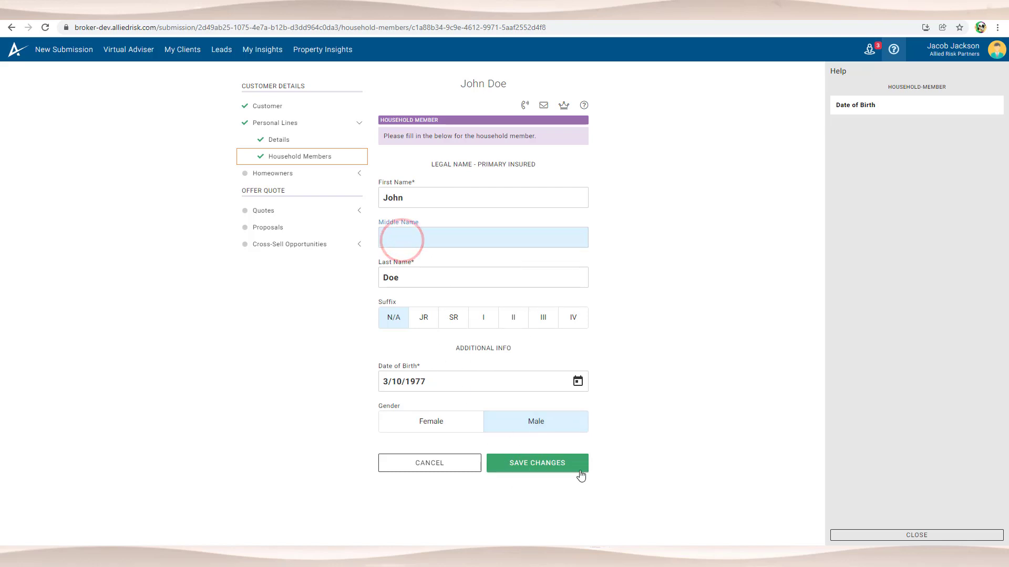
pyautogui.click(545, 463)
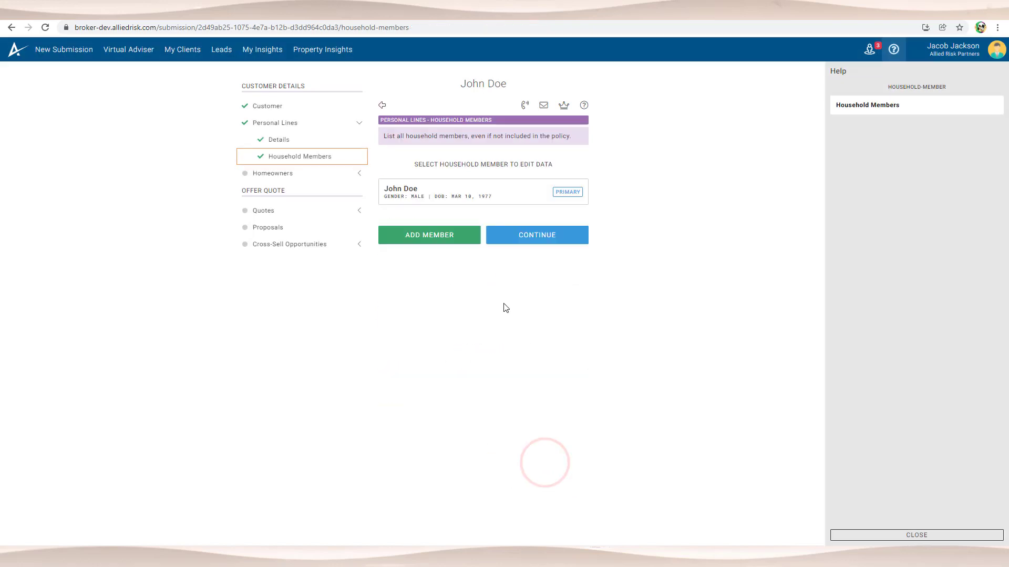
pyautogui.click(544, 234)
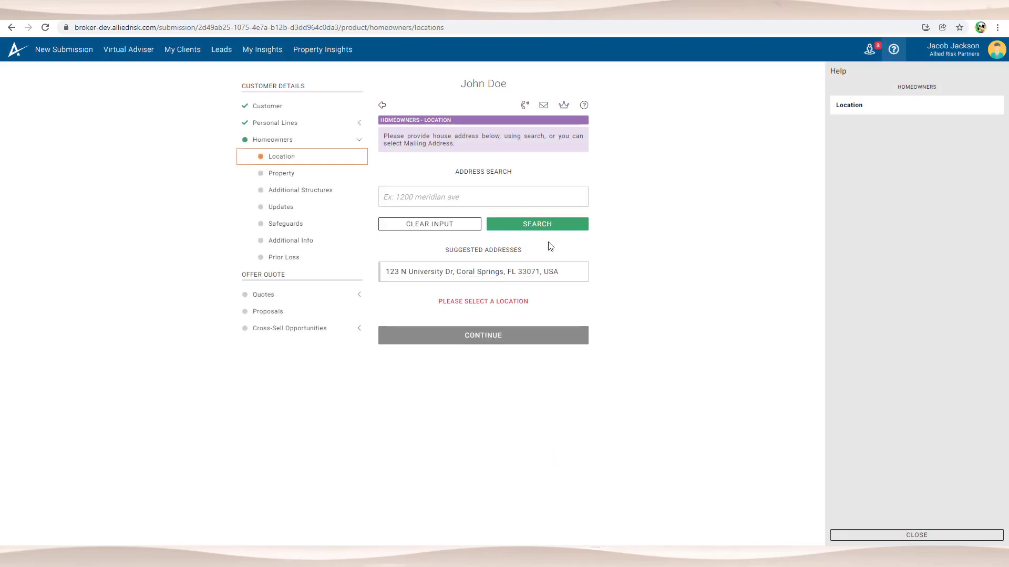
# Step: Use the suggested address as the home location and proceed to property details
pyautogui.click(426, 273)
pyautogui.click(460, 290)
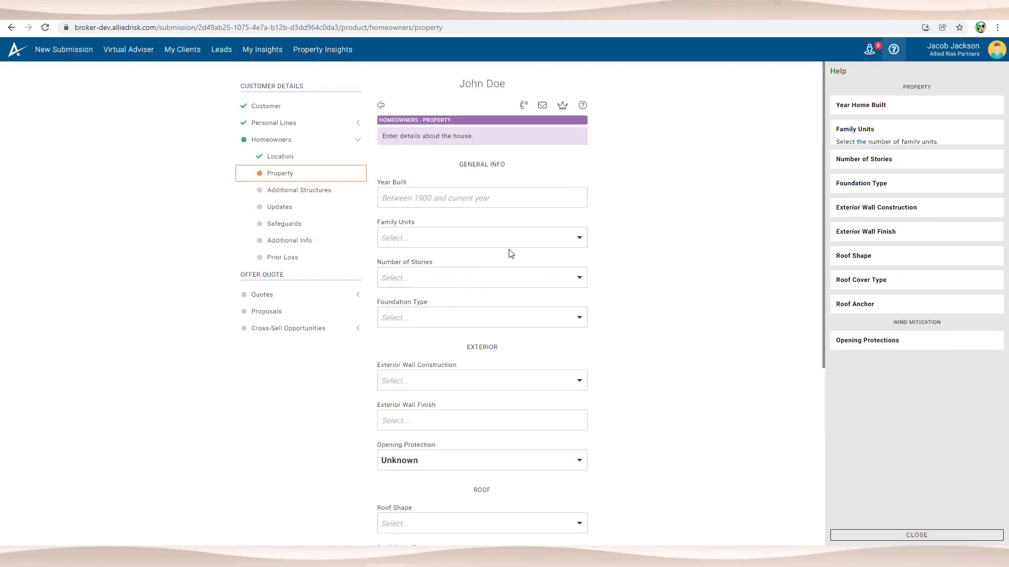
pyautogui.scroll(-6, 510, 247)
pyautogui.scroll(6, 499, 220)
# Step: Enter 2001 as year built, keep Single Family Detached, and set 2 stories
pyautogui.click(436, 194)
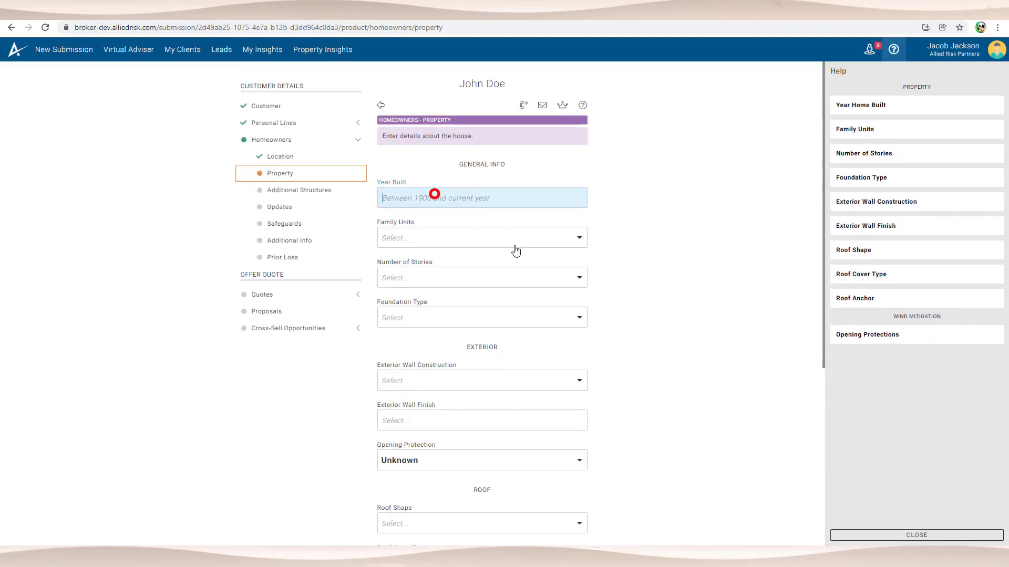
pyautogui.write('2001')
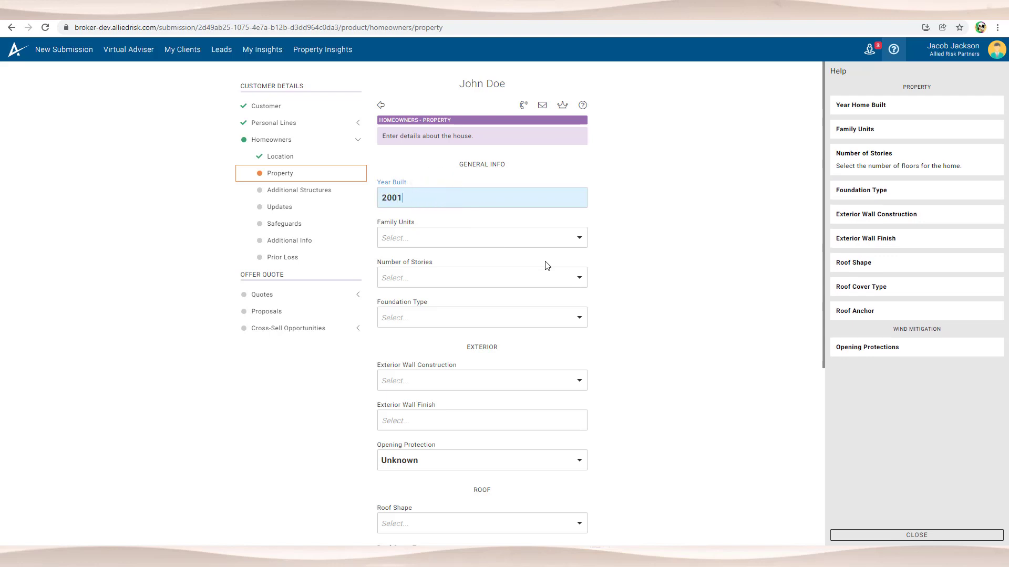
pyautogui.click(443, 235)
pyautogui.click(446, 240)
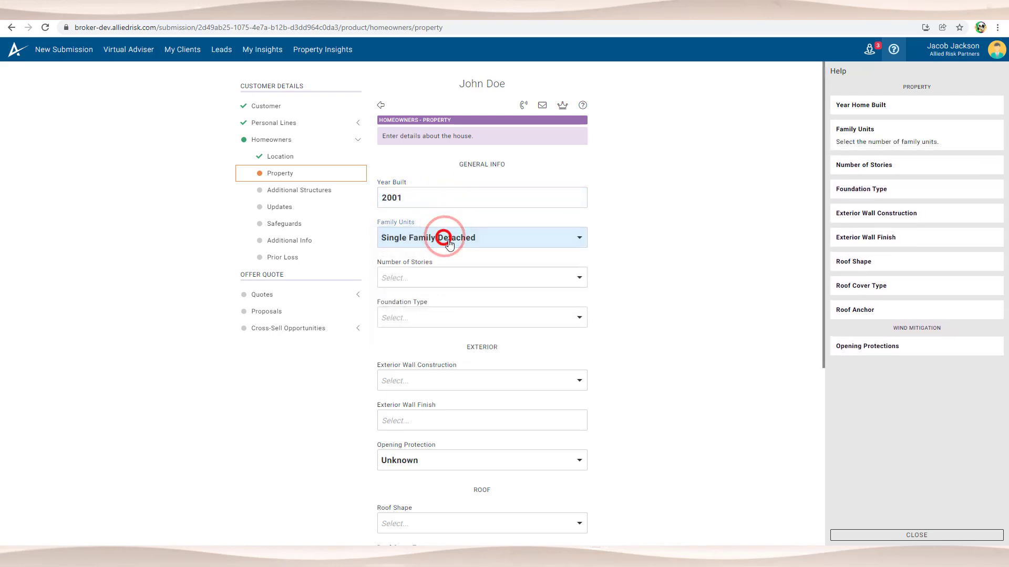
pyautogui.click(447, 241)
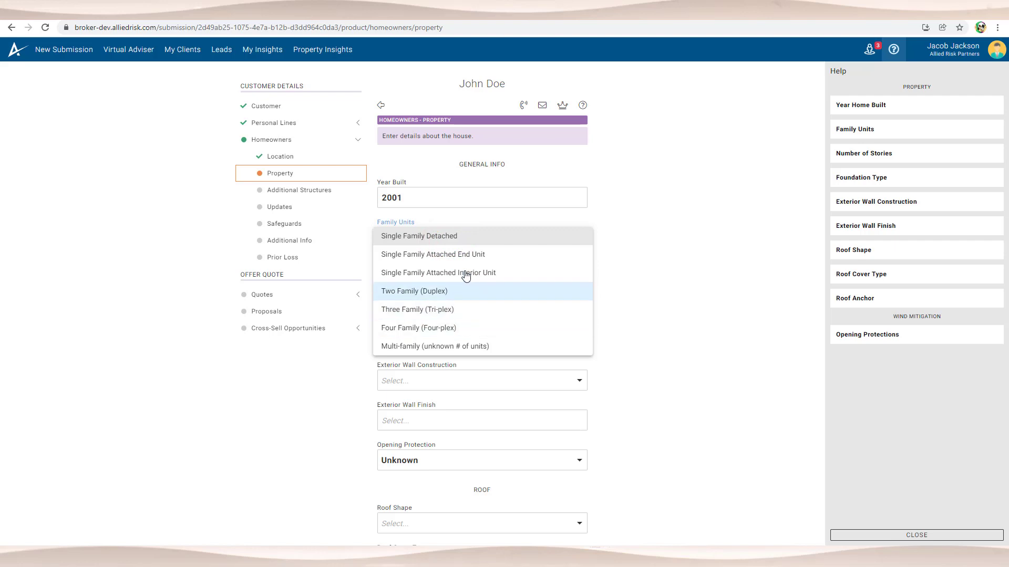
pyautogui.click(457, 238)
pyautogui.click(454, 276)
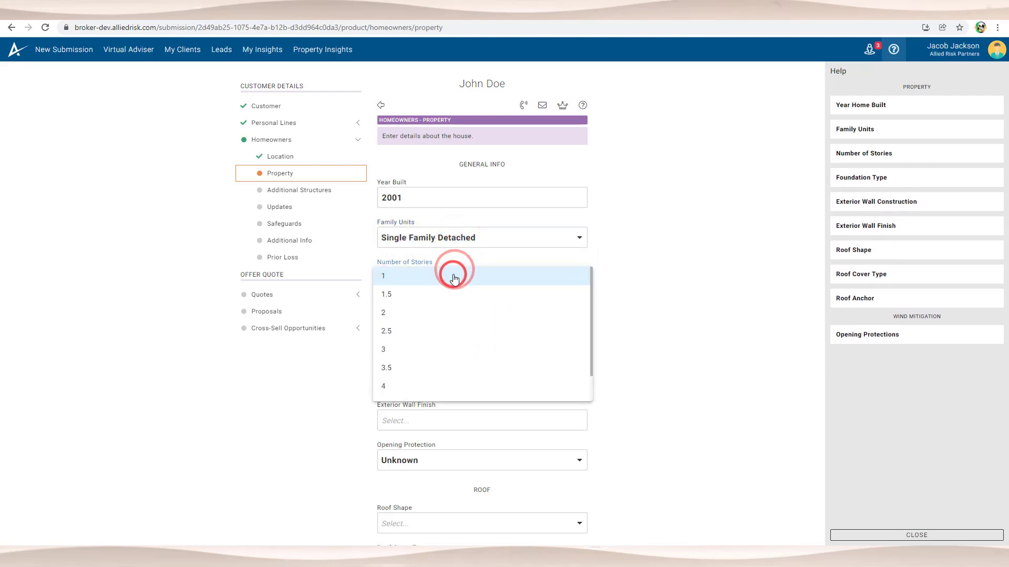
pyautogui.click(451, 312)
# Step: Set foundation to Concrete Slab, wall construction to Adobe Block, and wall finish to Brick - Solid
pyautogui.click(443, 315)
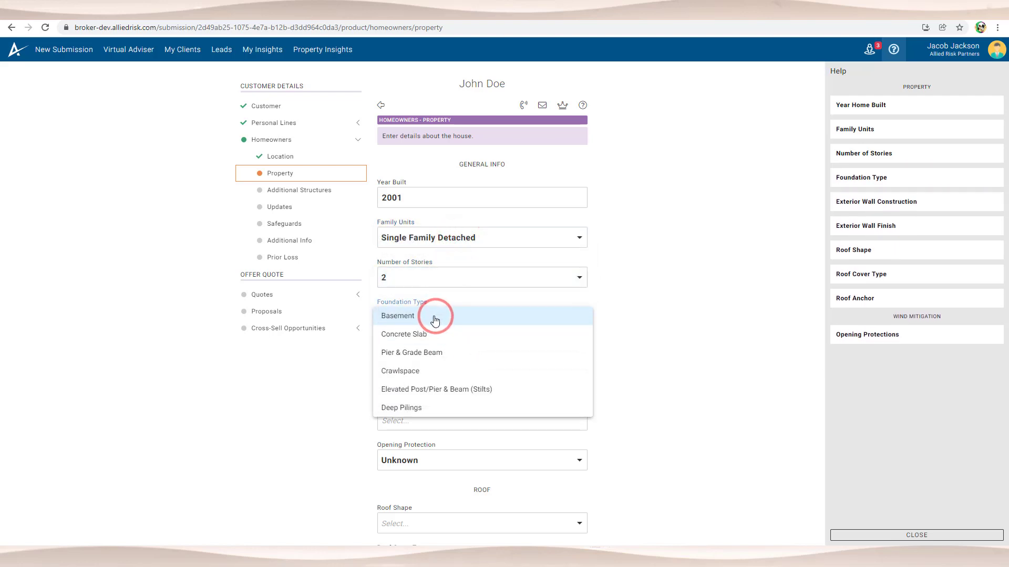
pyautogui.click(435, 332)
pyautogui.click(429, 379)
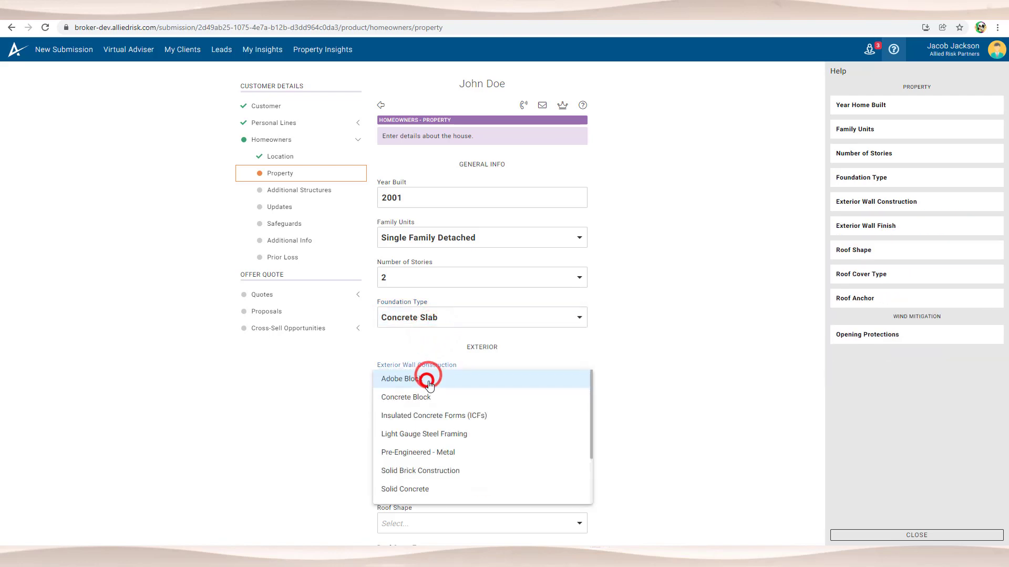
pyautogui.click(429, 379)
pyautogui.scroll(-3, 428, 372)
pyautogui.click(410, 267)
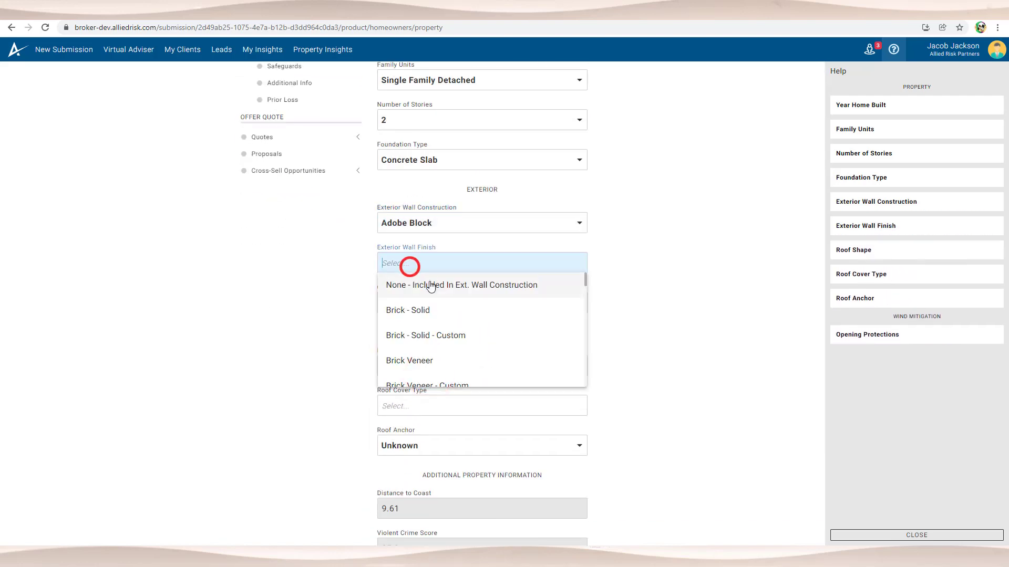
pyautogui.click(442, 308)
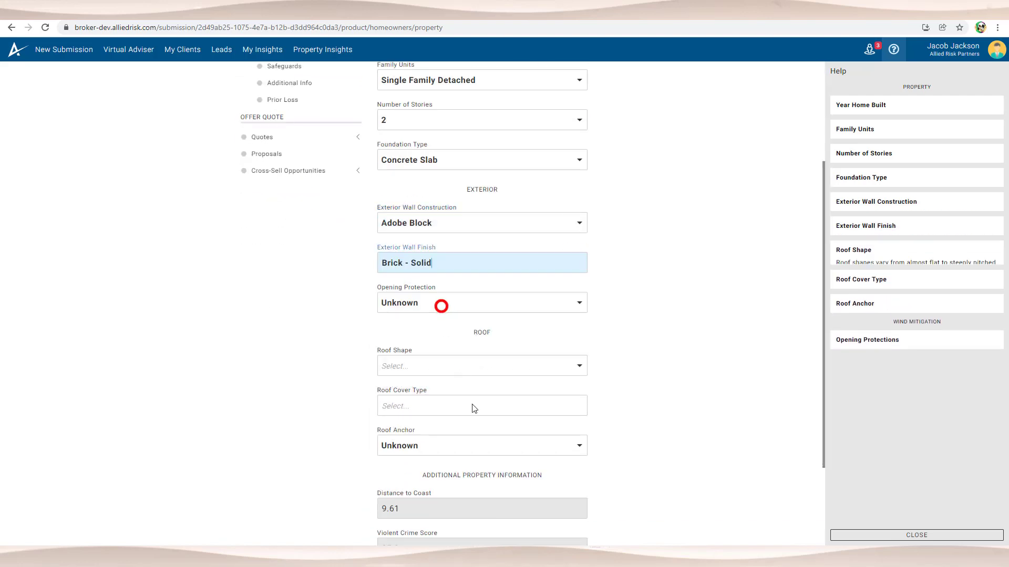
pyautogui.scroll(-2, 475, 409)
# Step: Set the roof shape to Hip with Composition - 3 Tab Shingle cover
pyautogui.click(409, 261)
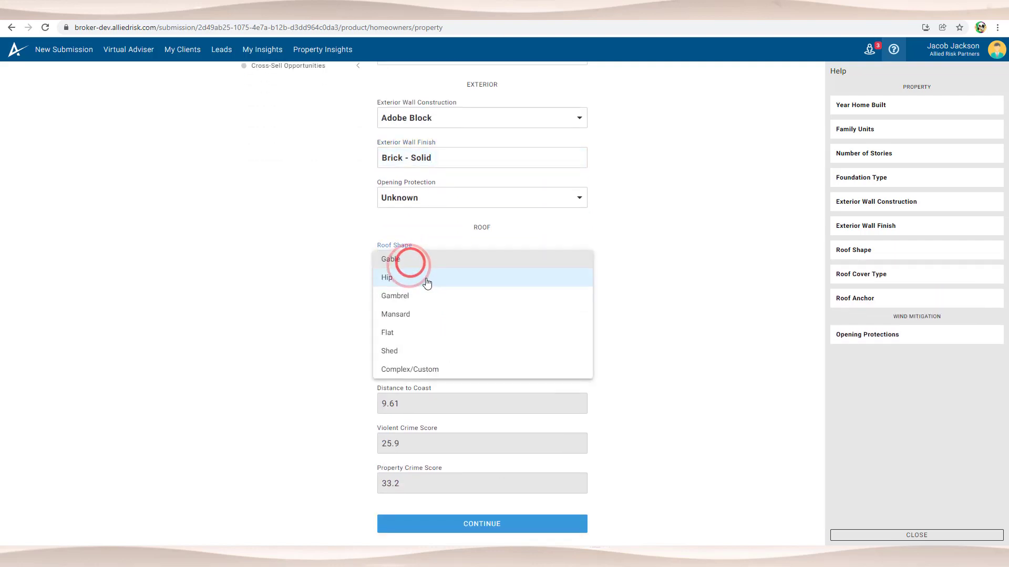
pyautogui.click(426, 280)
pyautogui.click(397, 297)
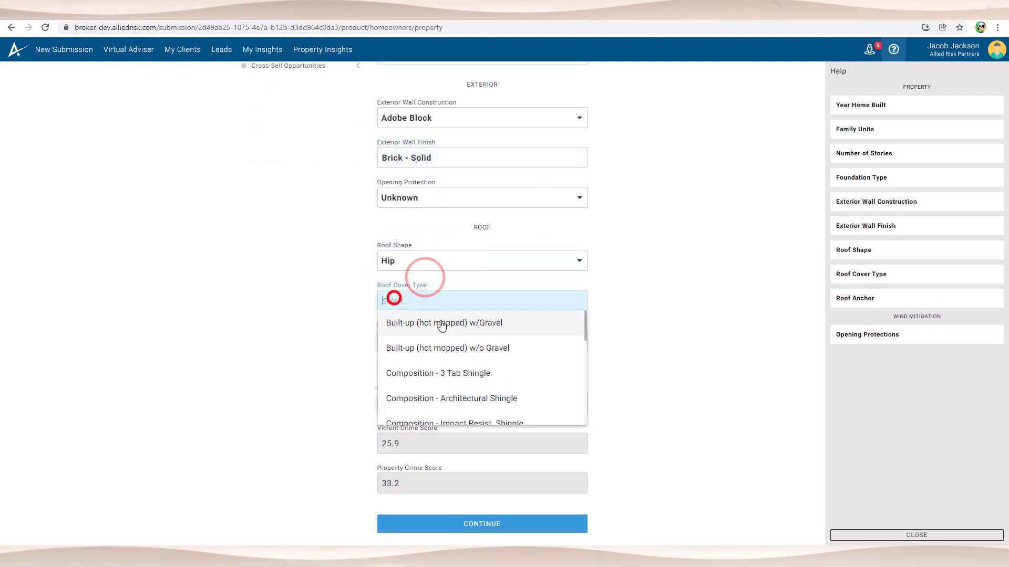
pyautogui.click(447, 371)
pyautogui.scroll(3, 466, 368)
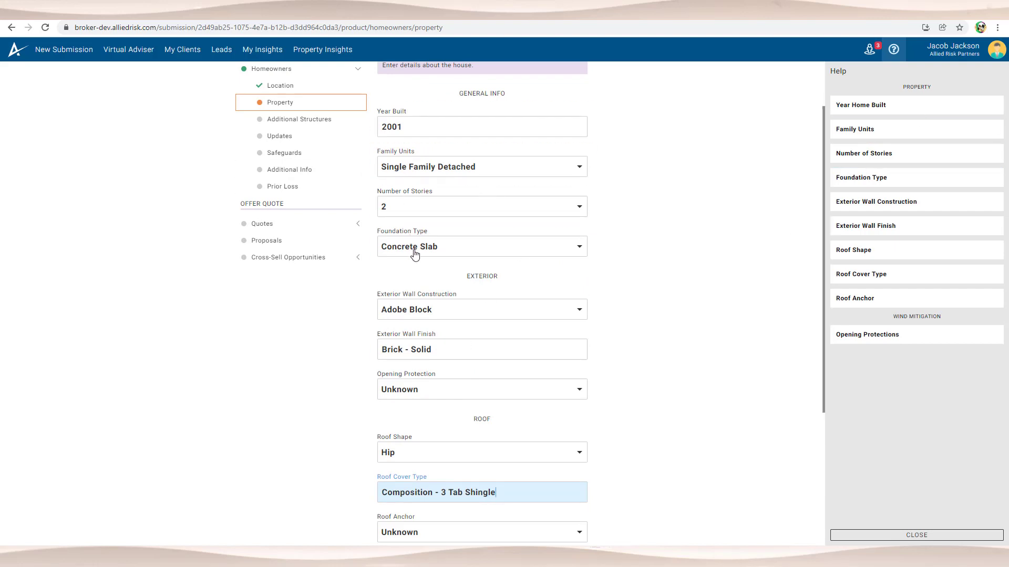
# Step: Read the Foundation Type, Exterior Wall Construction and Wall Finish explanations, then submit property details
pyautogui.click(896, 178)
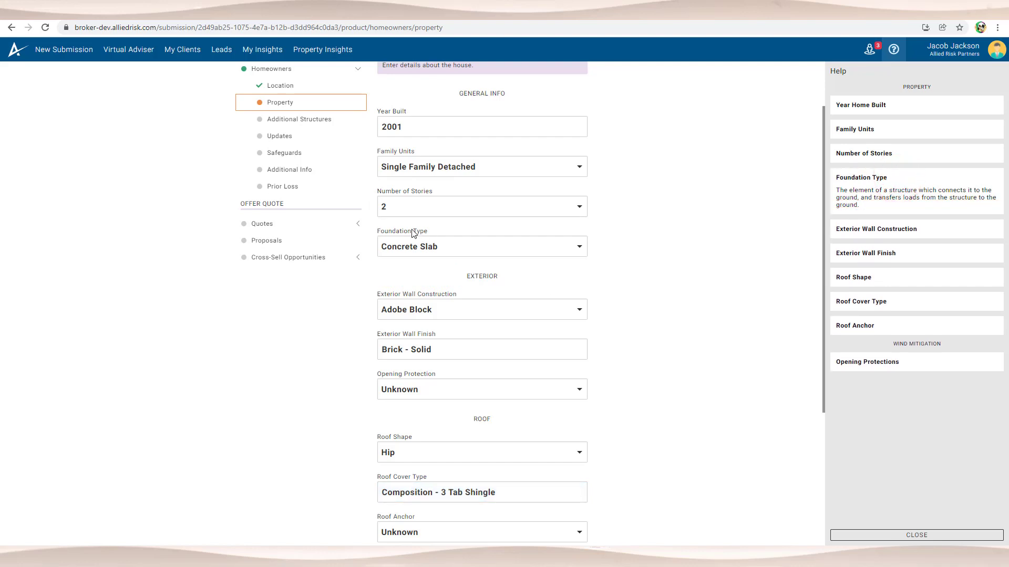
pyautogui.click(914, 230)
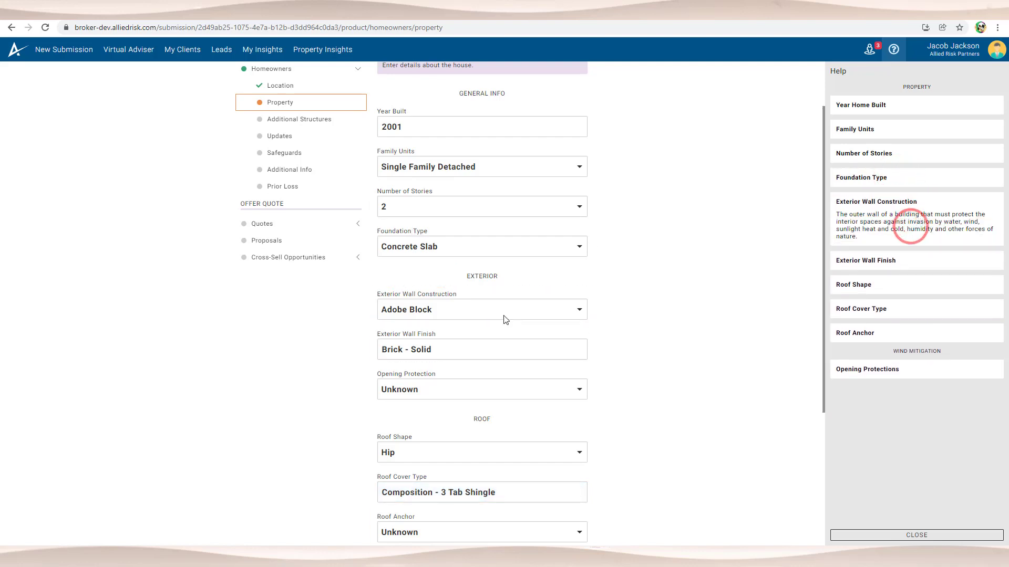
pyautogui.scroll(-1, 423, 258)
pyautogui.click(909, 261)
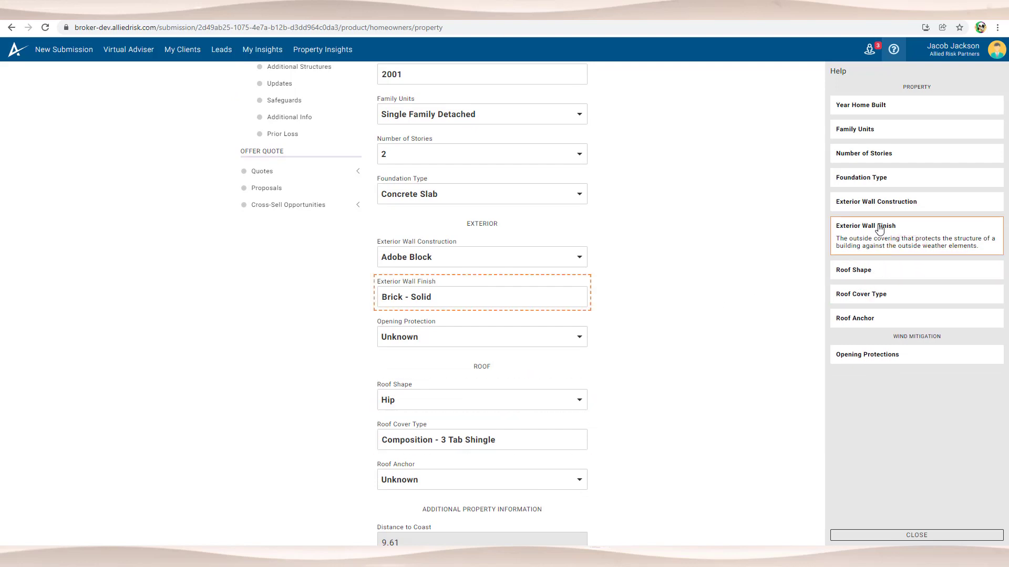
pyautogui.scroll(-3, 513, 257)
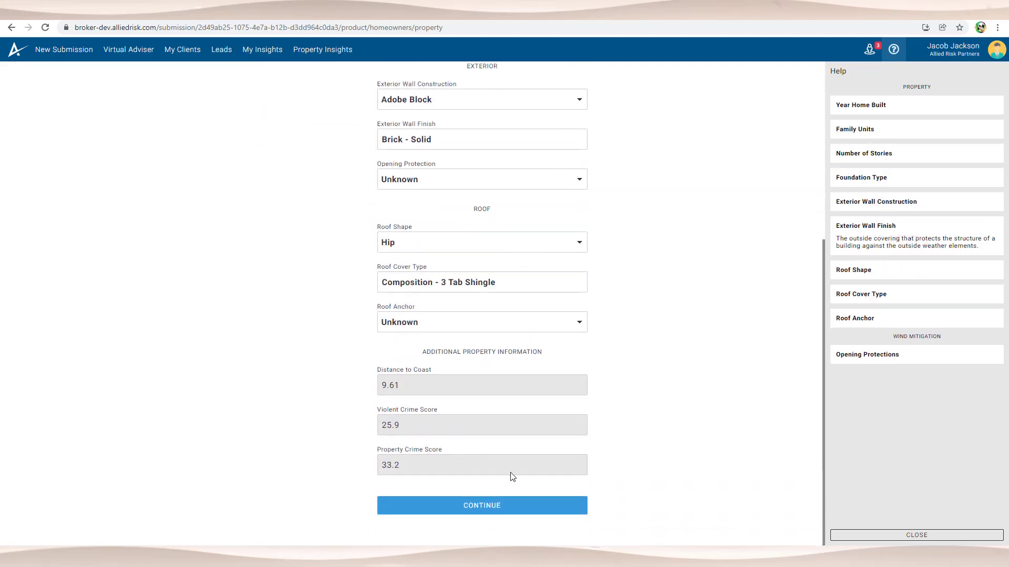
pyautogui.click(505, 506)
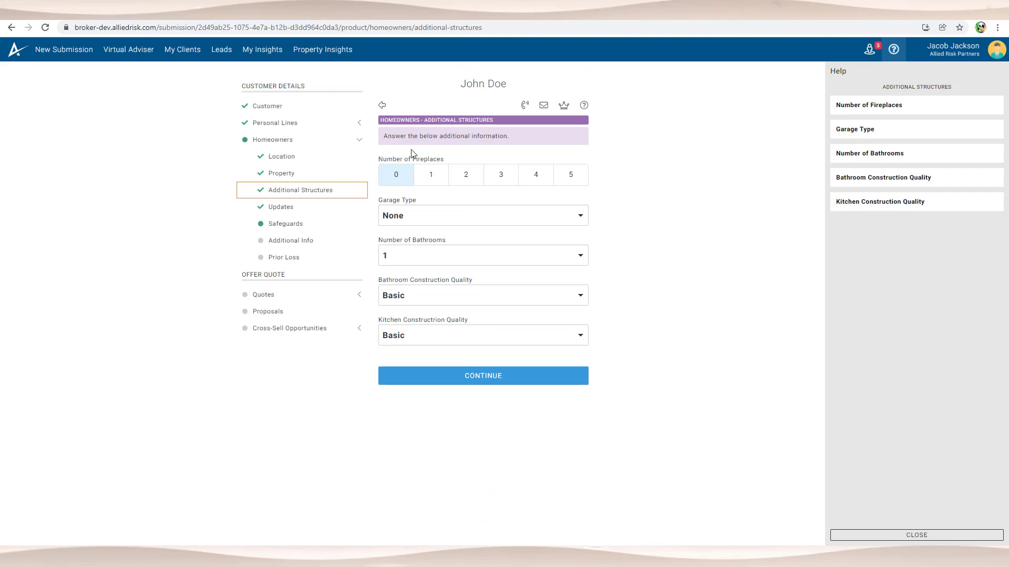
# Step: Record a Built-In attached garage and set the number of bathrooms to 3
pyautogui.click(442, 216)
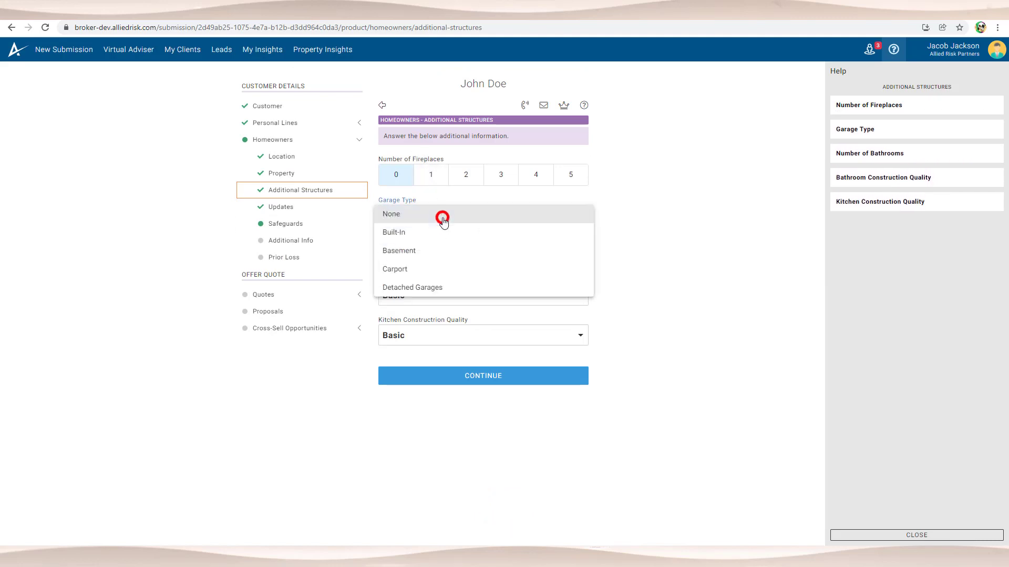
pyautogui.click(445, 237)
pyautogui.click(425, 251)
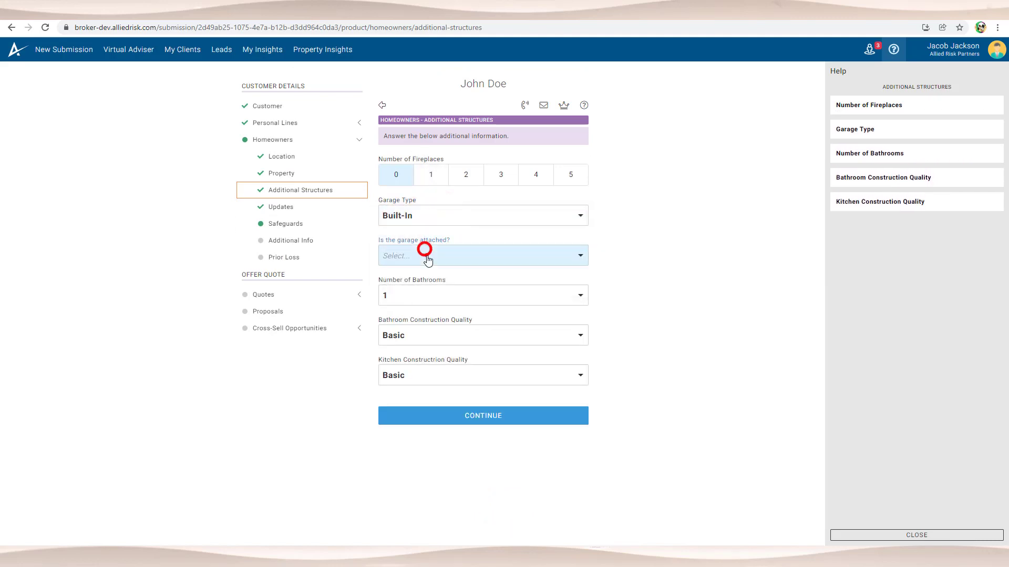
pyautogui.click(413, 270)
pyautogui.click(428, 295)
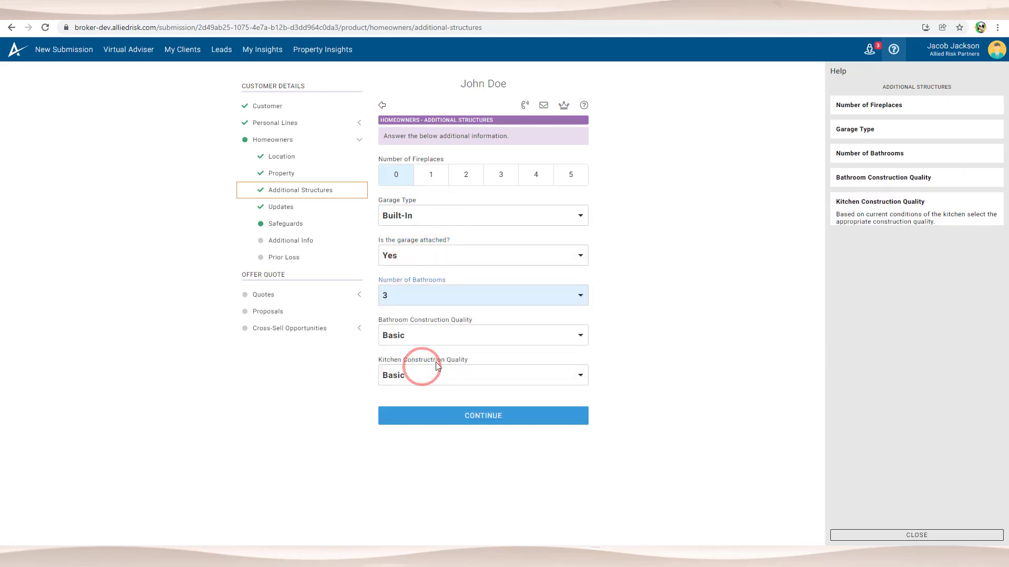
# Step: Set bathroom and kitchen construction quality to Economy and submit additional structures
pyautogui.click(443, 338)
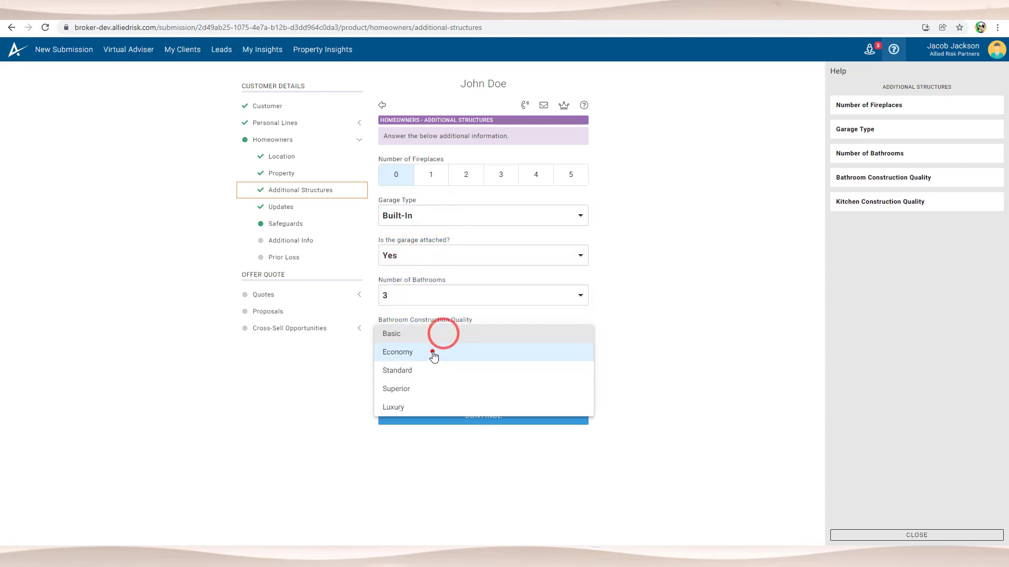
pyautogui.click(434, 353)
pyautogui.click(448, 377)
pyautogui.click(443, 400)
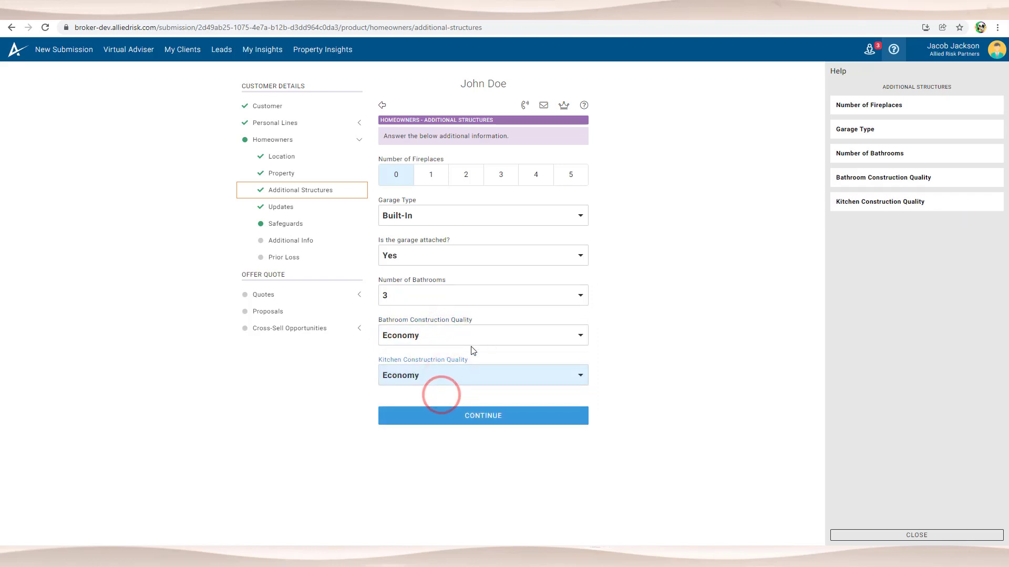
pyautogui.click(446, 414)
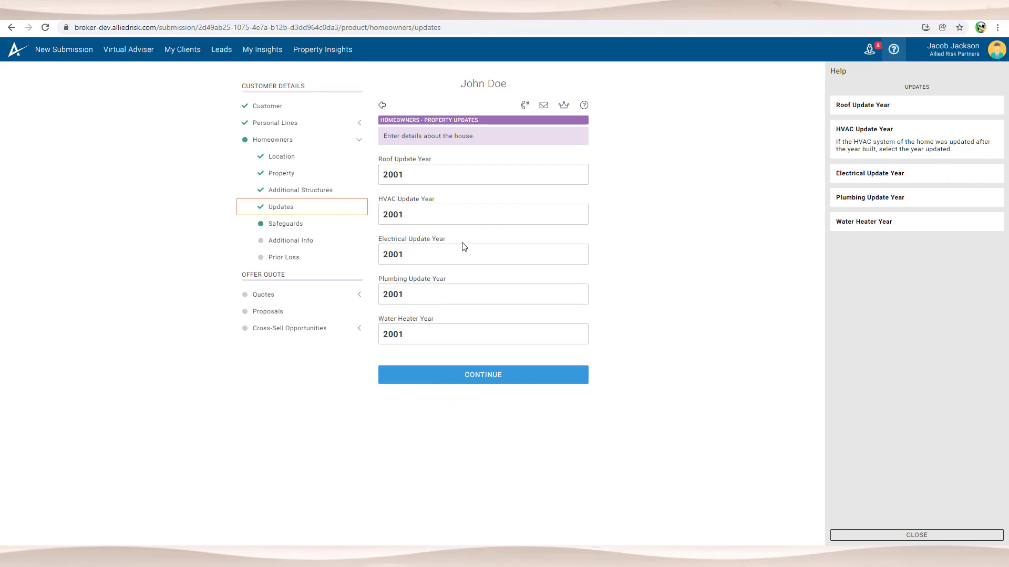
# Step: Keep the 2001 update years, then set Central fire alarm, deadbolt Yes, and fire extinguisher Yes
pyautogui.click(470, 375)
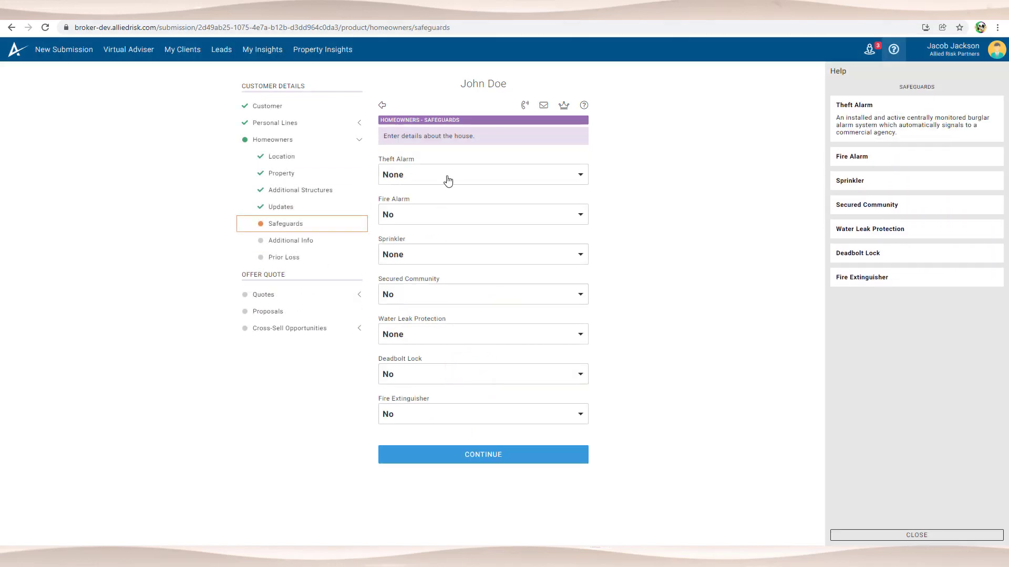
pyautogui.click(434, 213)
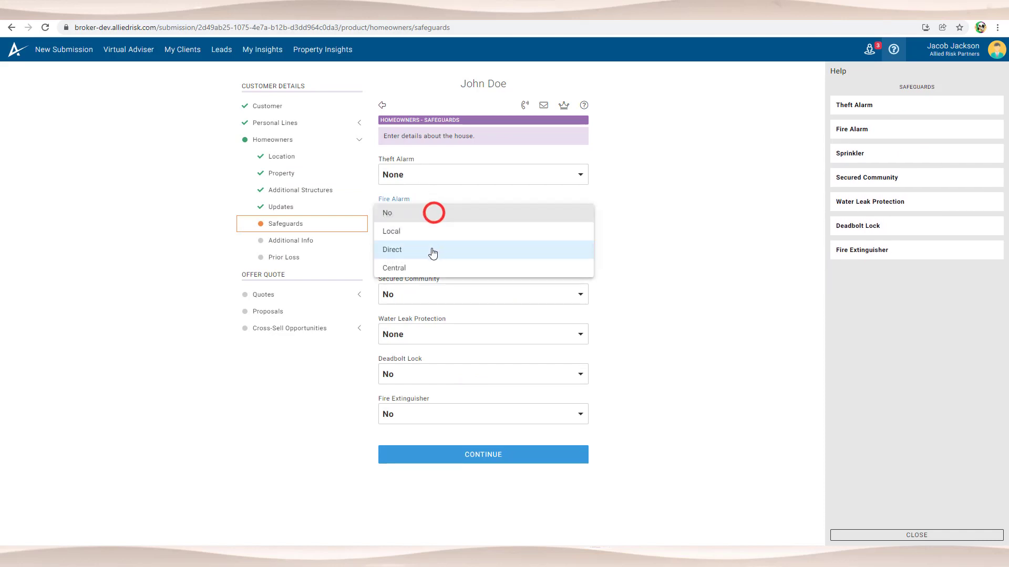
pyautogui.click(423, 269)
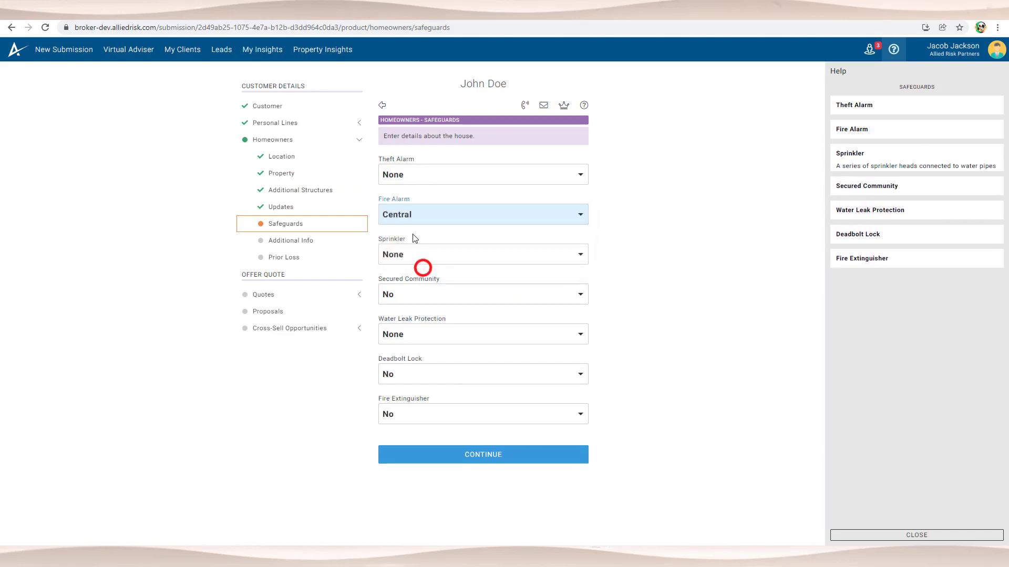
pyautogui.click(419, 374)
pyautogui.click(418, 392)
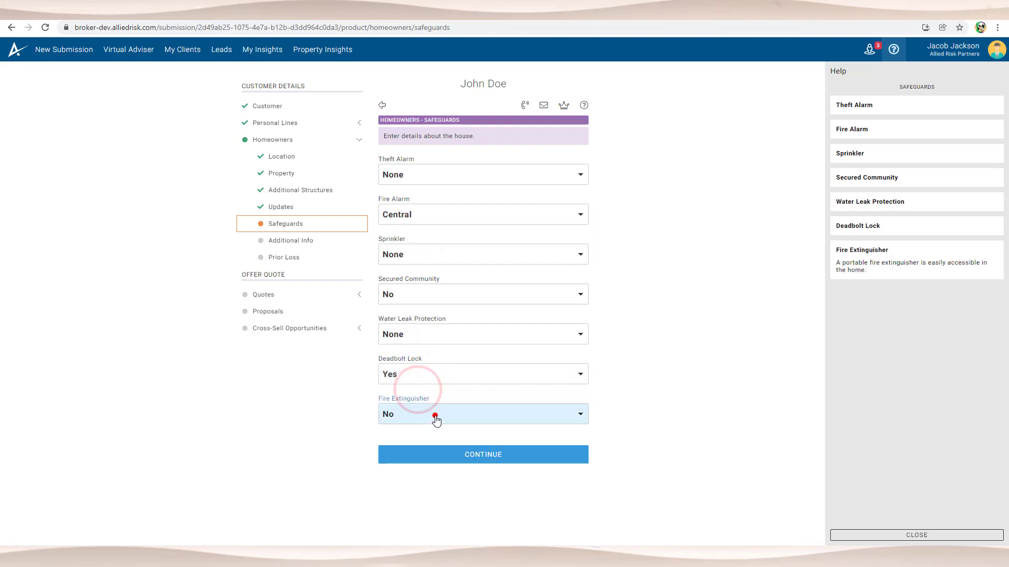
pyautogui.click(435, 415)
pyautogui.click(434, 431)
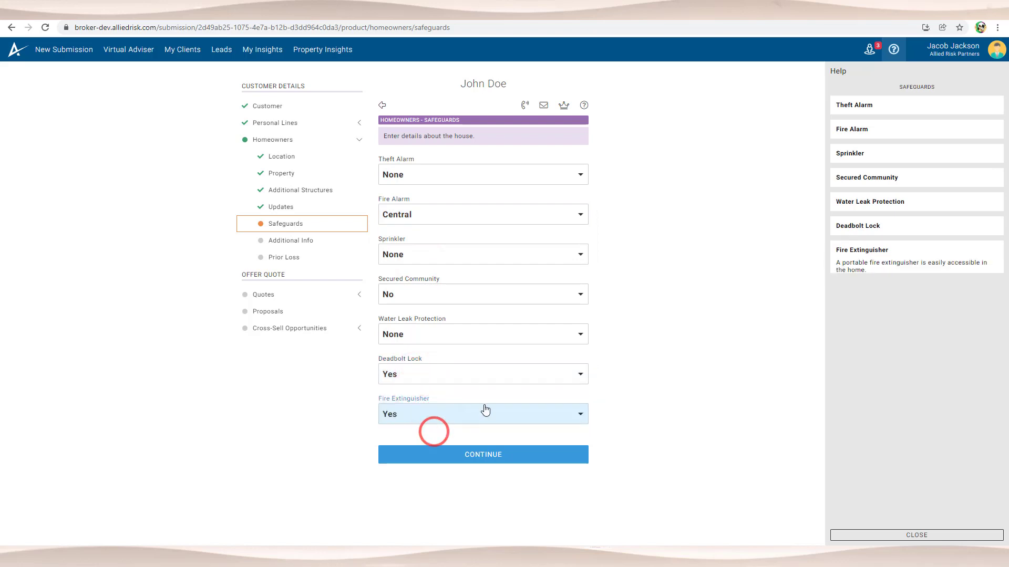
# Step: Show the assistant's task list and submit the safeguards
pyautogui.click(750, 375)
pyautogui.click(868, 51)
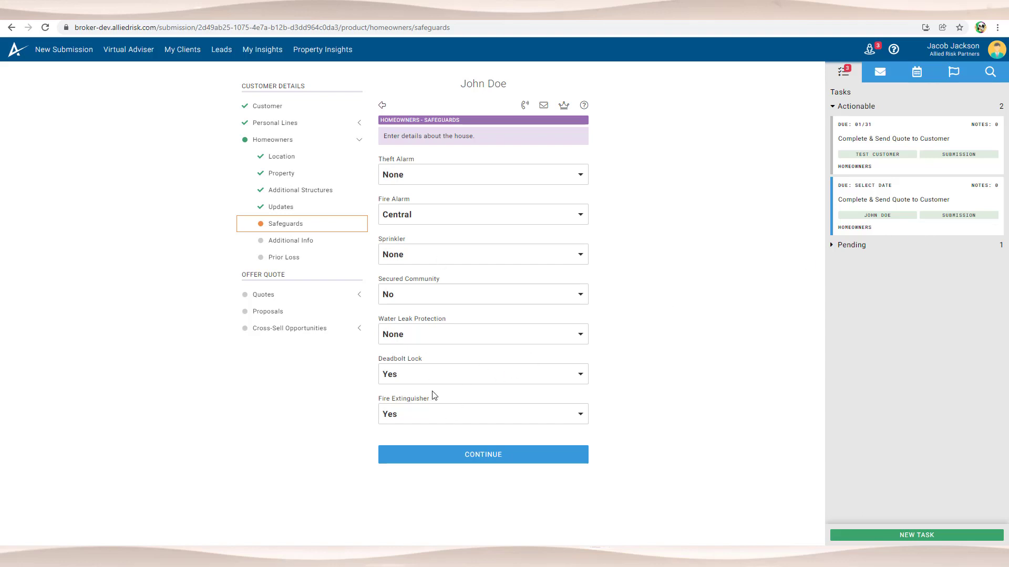
pyautogui.click(471, 454)
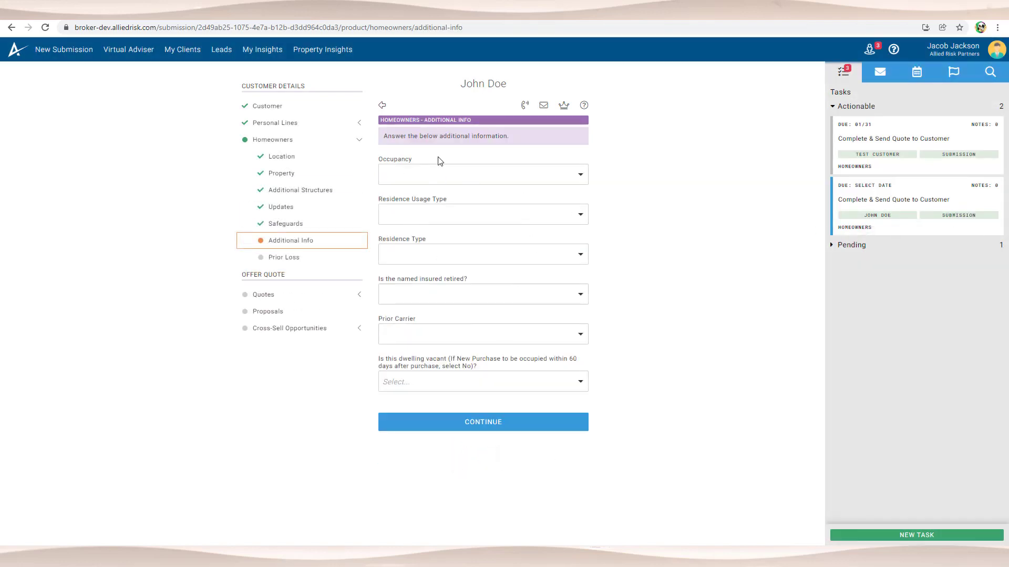
# Step: Set occupancy to Owner, usage to Primary, residence type to Dwelling, and insured not retired
pyautogui.click(436, 172)
pyautogui.click(435, 170)
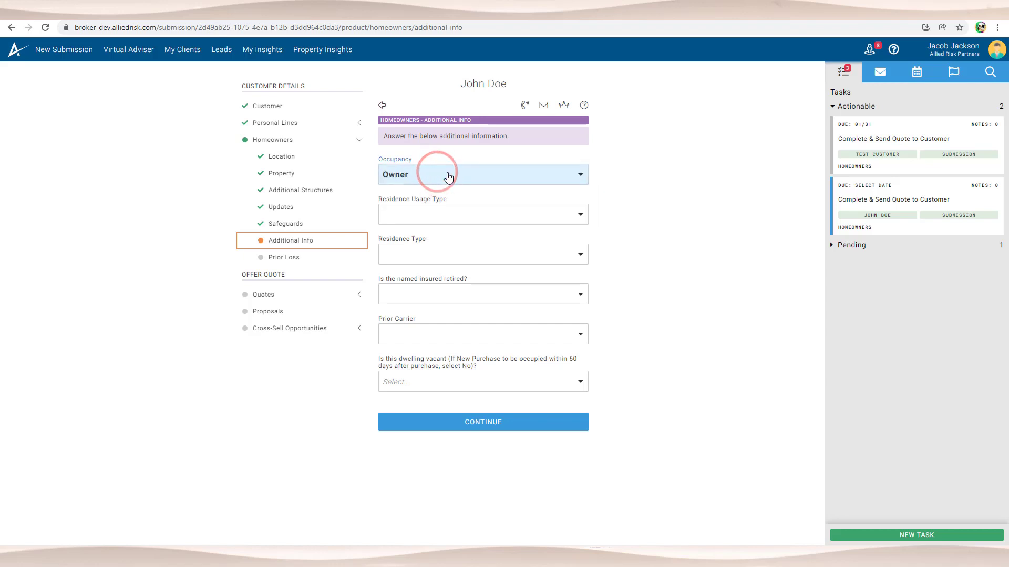
pyautogui.click(491, 217)
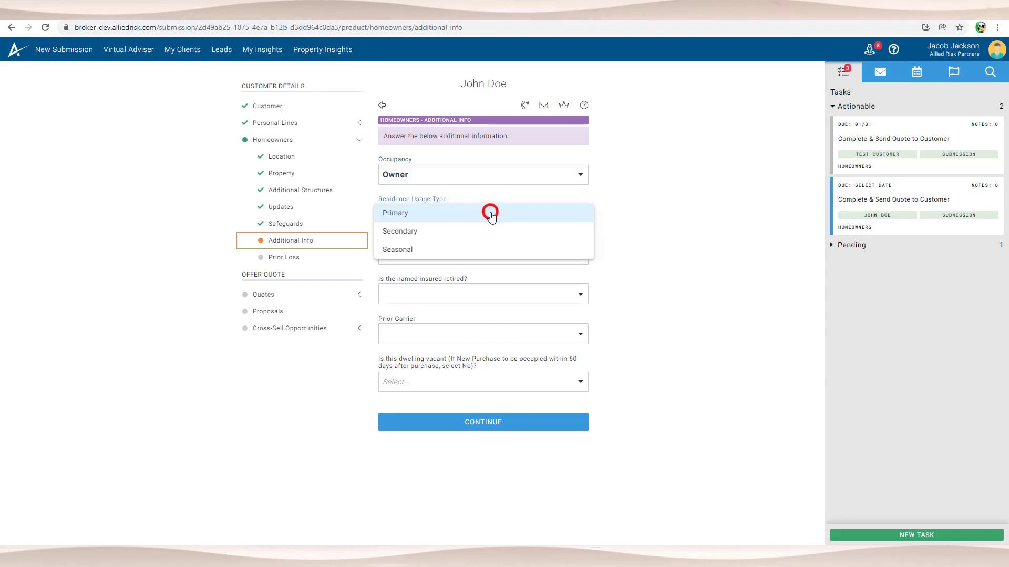
pyautogui.click(488, 212)
pyautogui.click(478, 256)
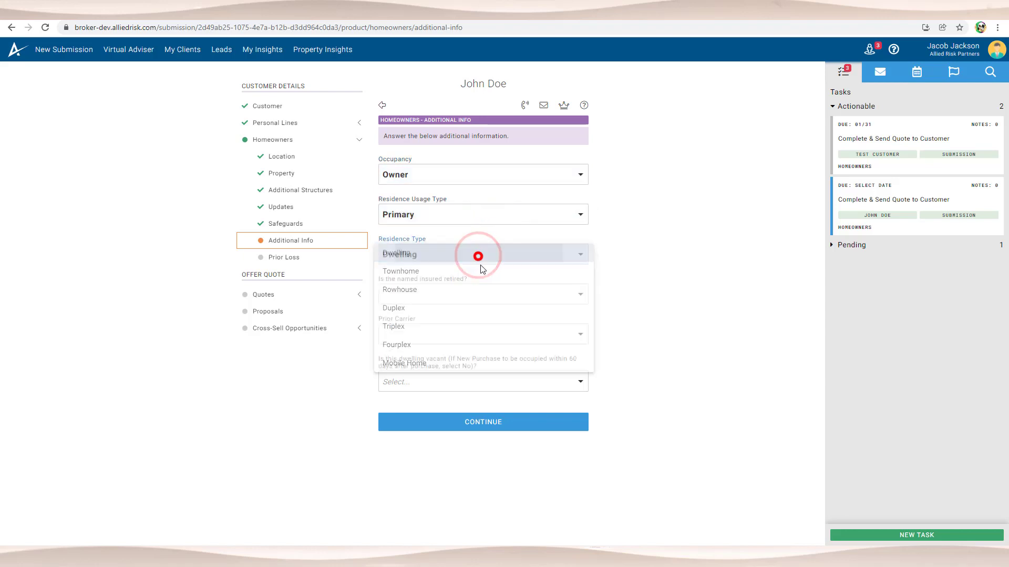
pyautogui.click(479, 255)
pyautogui.click(478, 289)
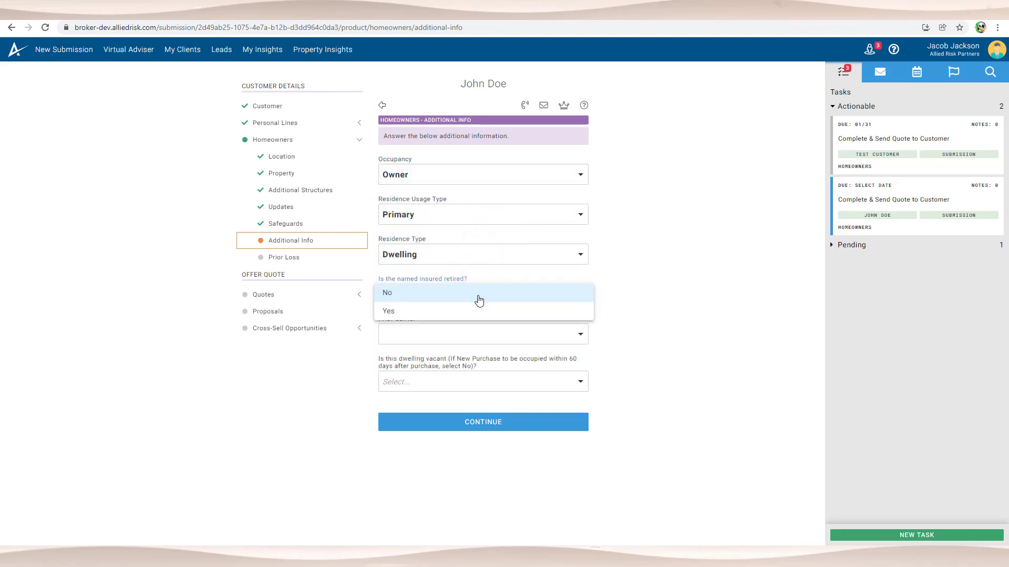
pyautogui.click(479, 298)
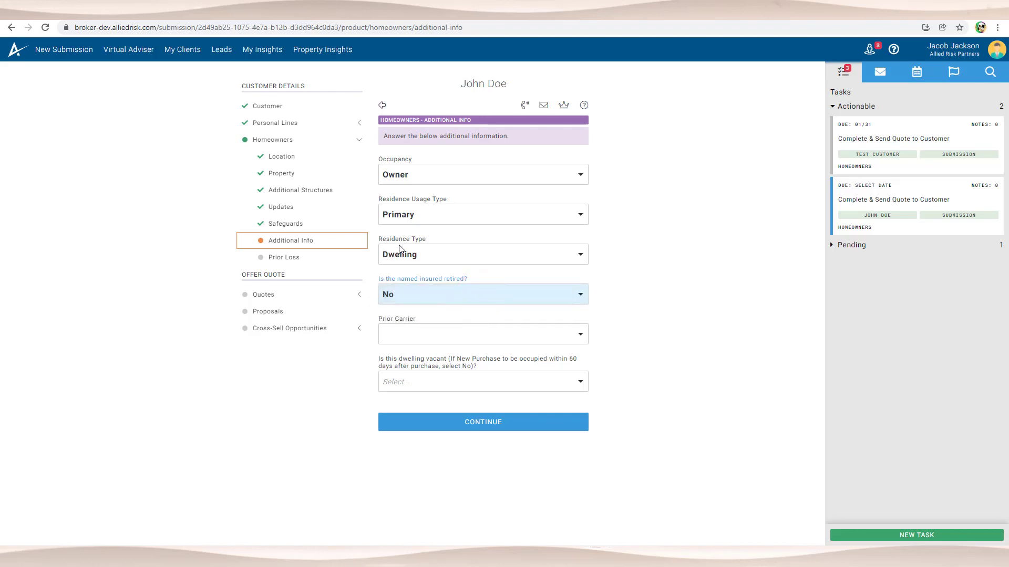
pyautogui.click(426, 257)
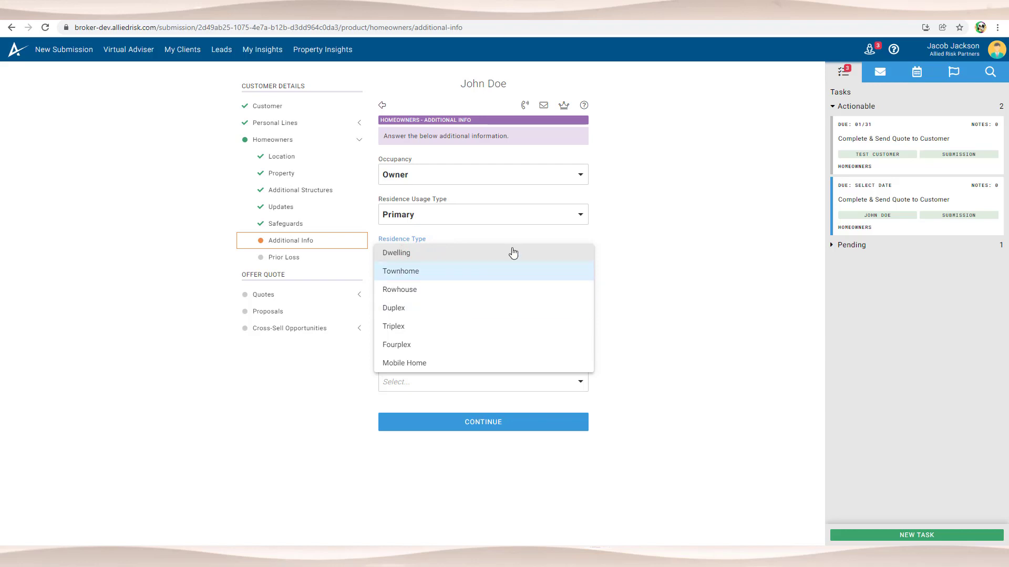
pyautogui.click(642, 226)
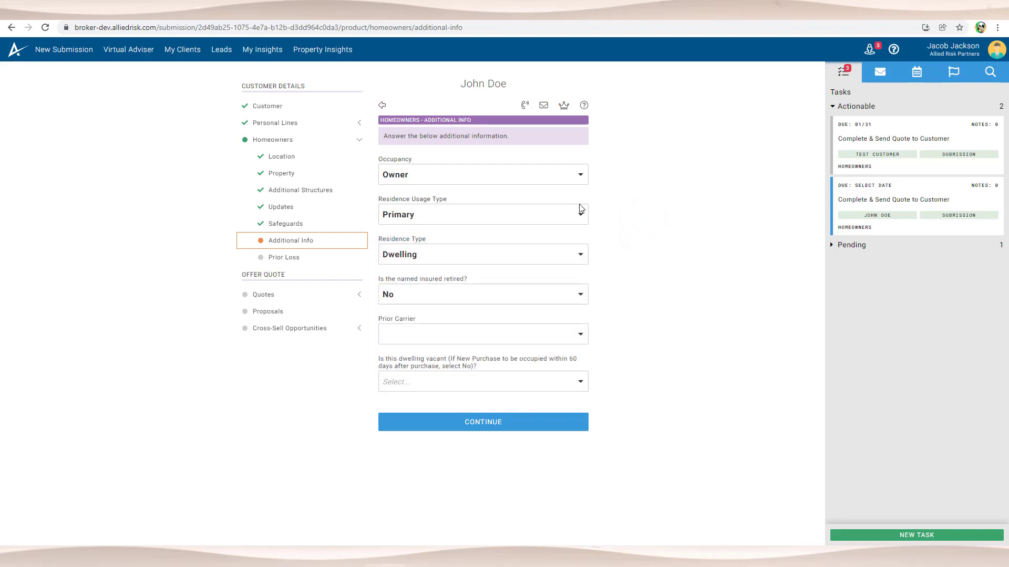
# Step: Read the help for Residence Usage Type and Residence Type, then close help
pyautogui.click(893, 48)
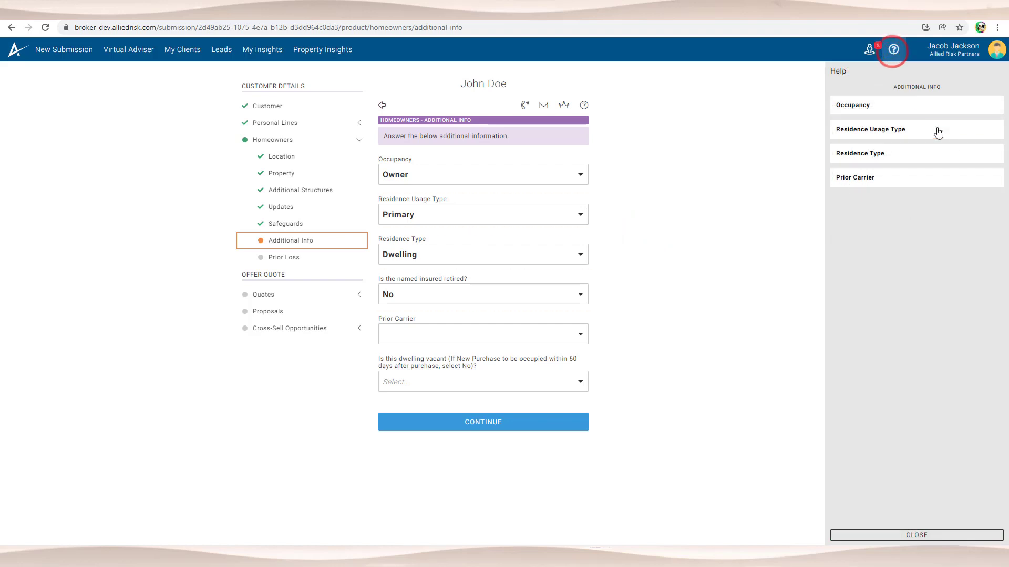
pyautogui.click(875, 128)
pyautogui.click(883, 176)
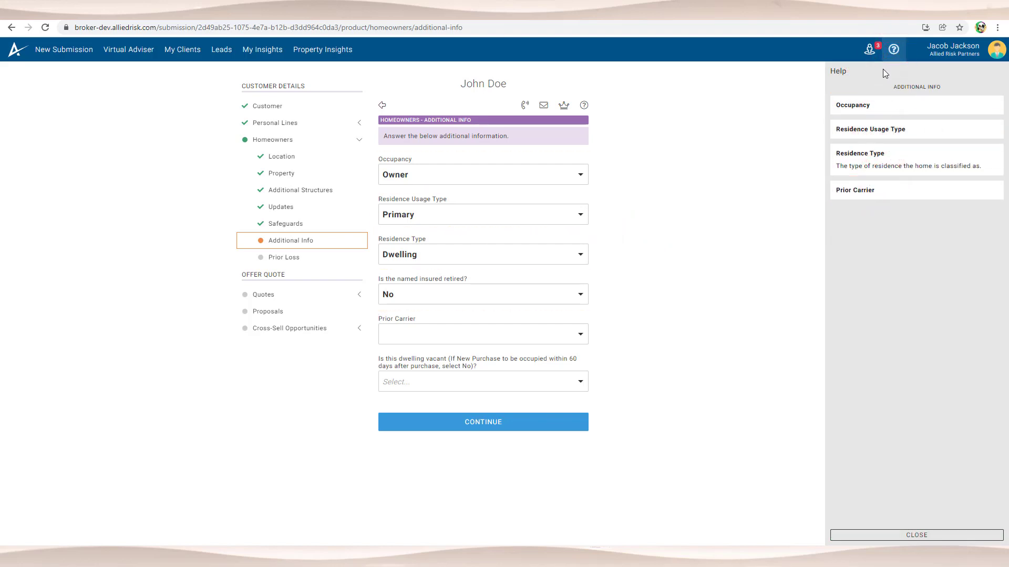
pyautogui.click(893, 48)
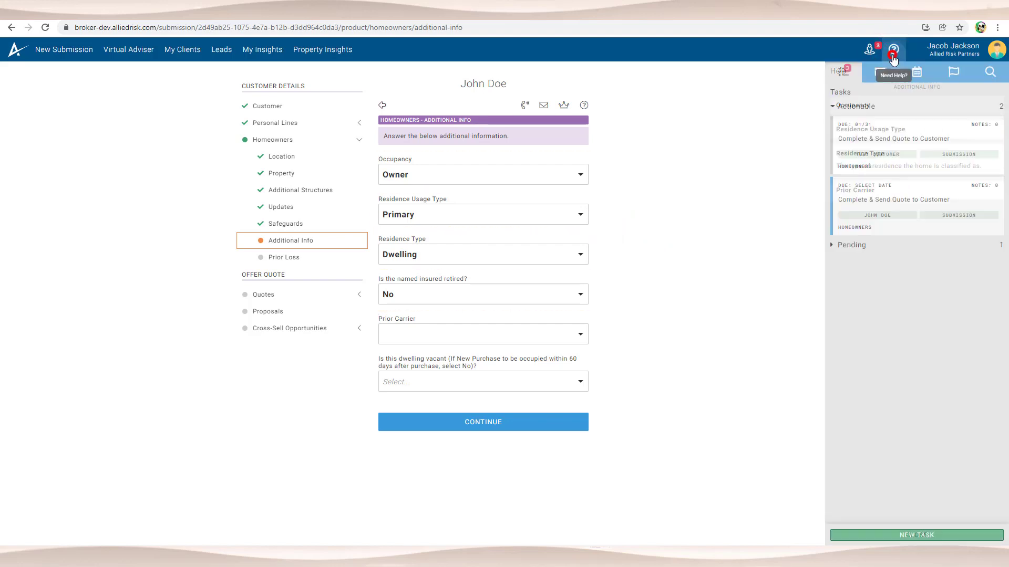
# Step: Set the prior carrier to New Purchase, mark the dwelling not vacant, and submit
pyautogui.click(441, 335)
pyautogui.click(442, 351)
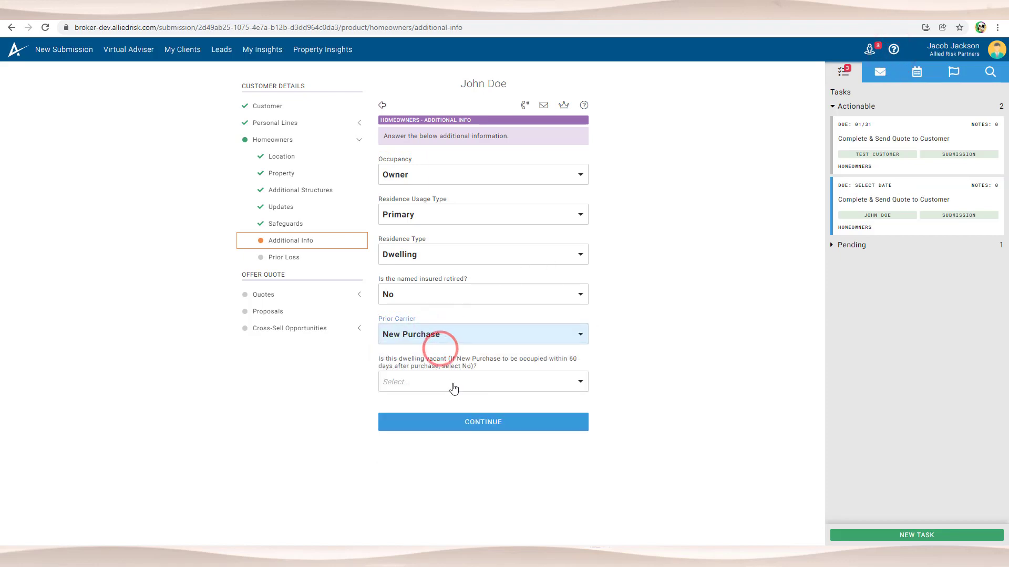
pyautogui.click(453, 388)
pyautogui.click(457, 383)
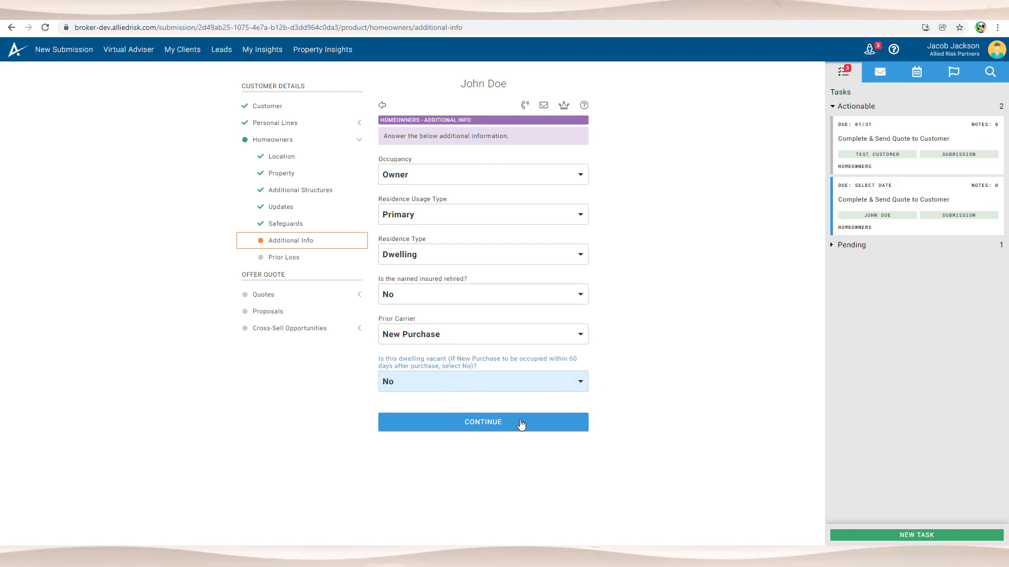
pyautogui.click(489, 421)
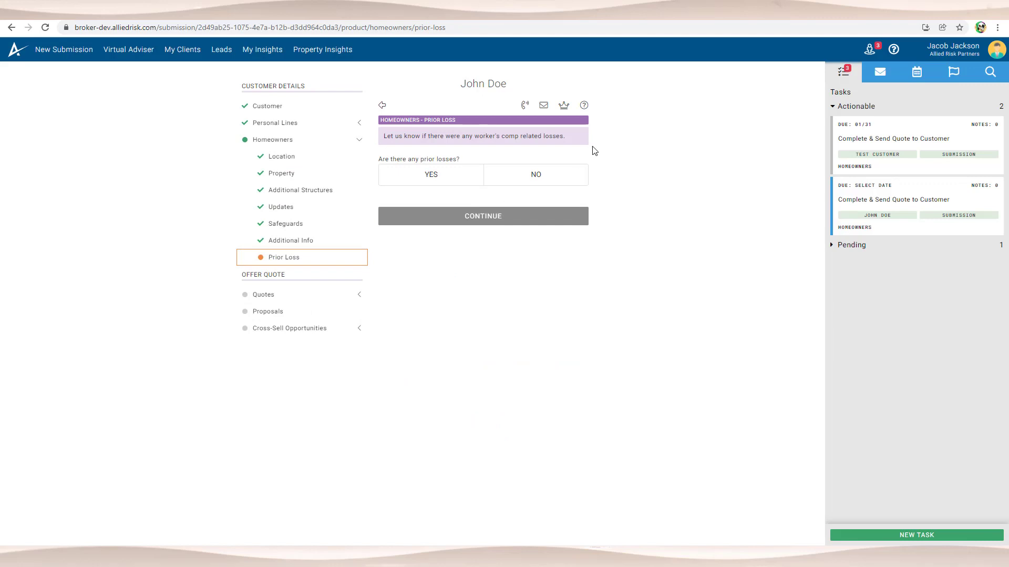
# Step: Answer No to prior losses and continue to the Homeowners quotes
pyautogui.click(526, 177)
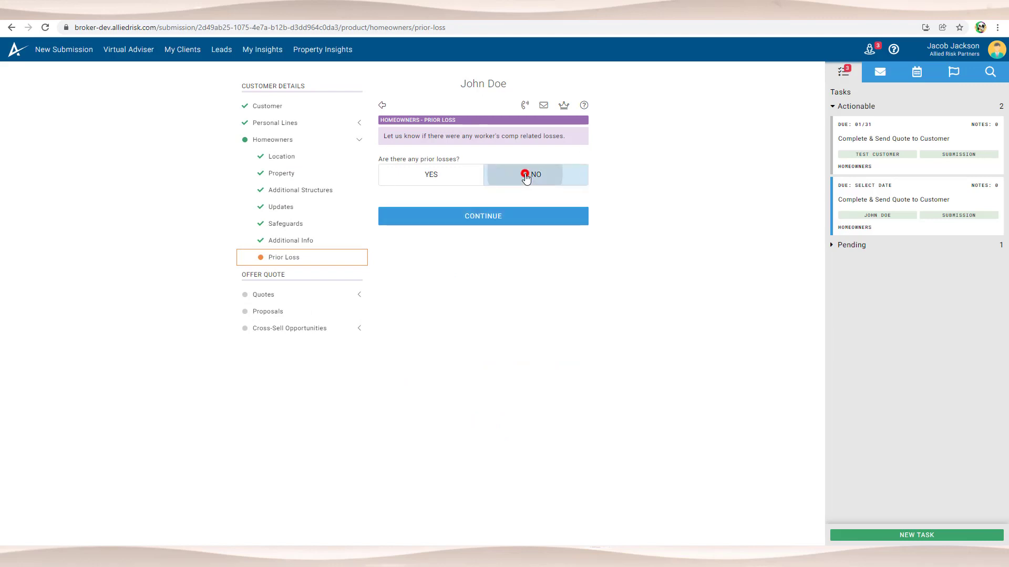
pyautogui.click(512, 217)
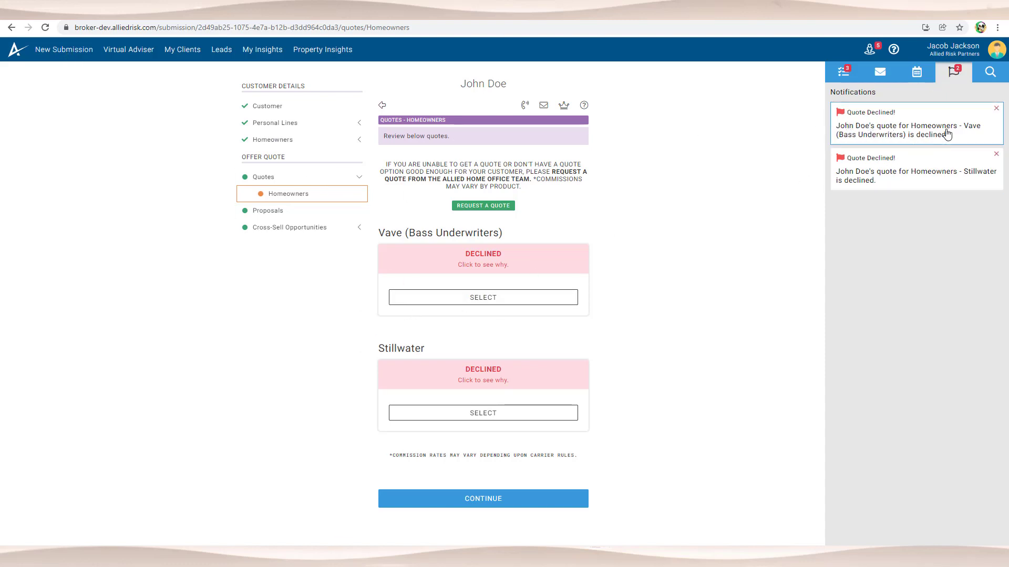
# Step: Dismiss both Quote Declined notifications and read the address-verification decline reason
pyautogui.click(995, 108)
pyautogui.click(995, 109)
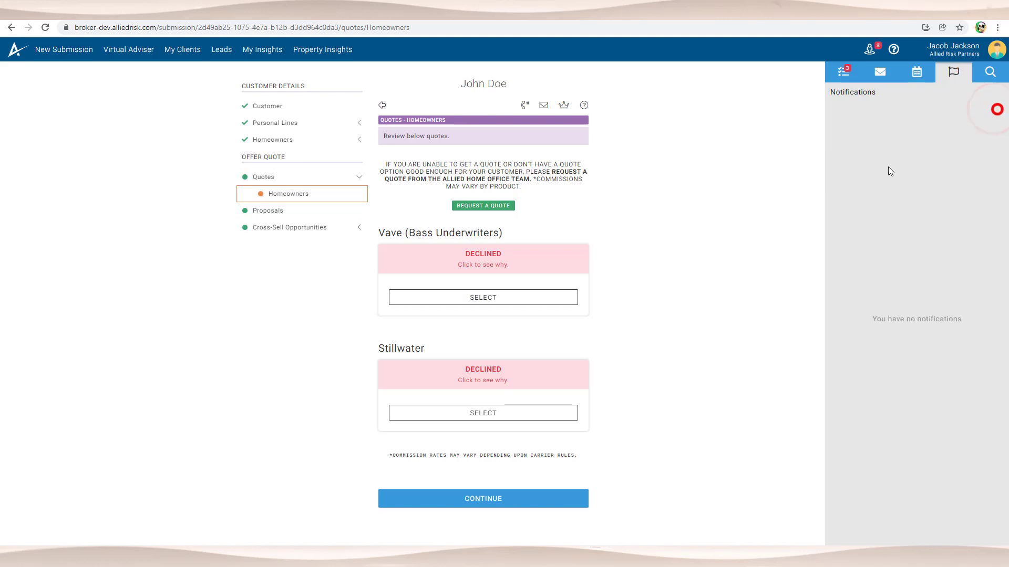
pyautogui.click(497, 378)
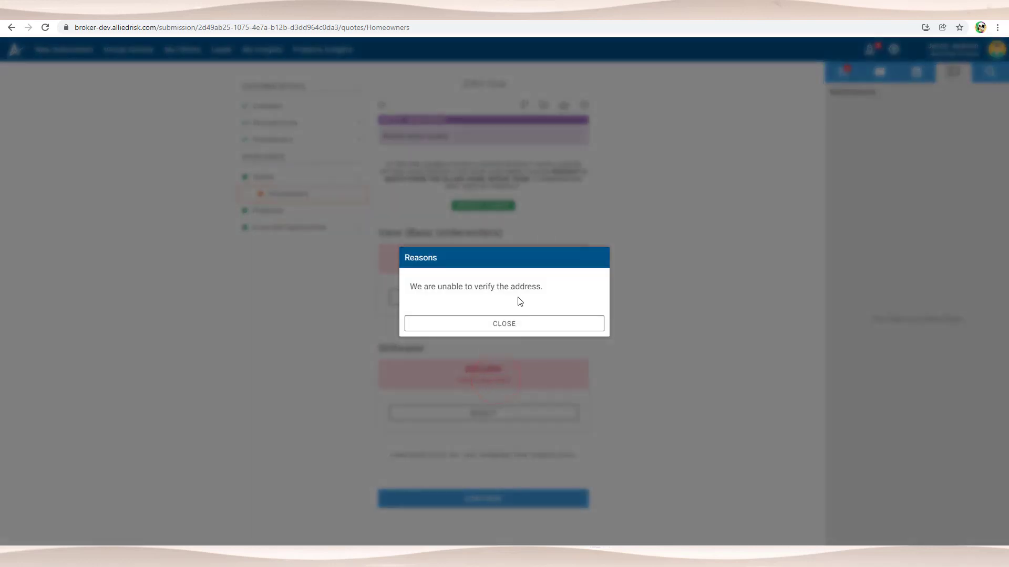
pyautogui.moveTo(412, 289); pyautogui.dragTo(561, 323)
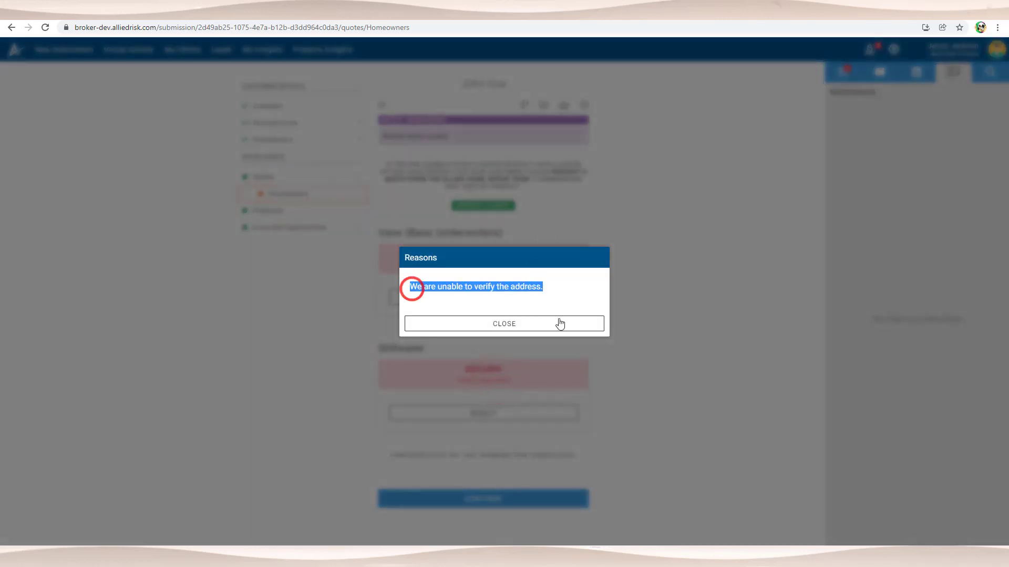
pyautogui.click(557, 324)
pyautogui.moveTo(379, 349); pyautogui.dragTo(441, 354)
pyautogui.click(466, 348)
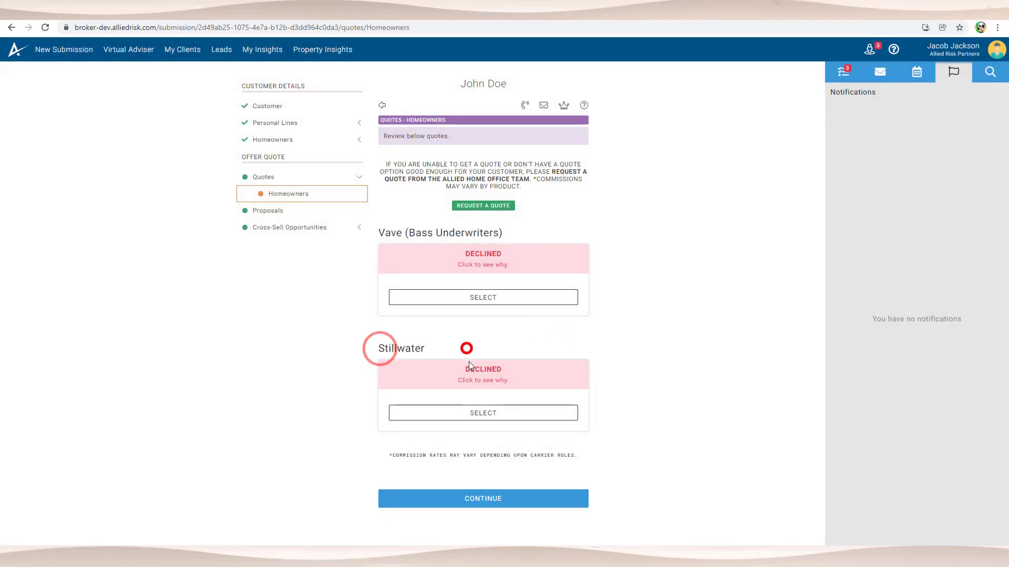
# Step: Read the other carrier's missing floor-area decline reason and close it
pyautogui.click(480, 266)
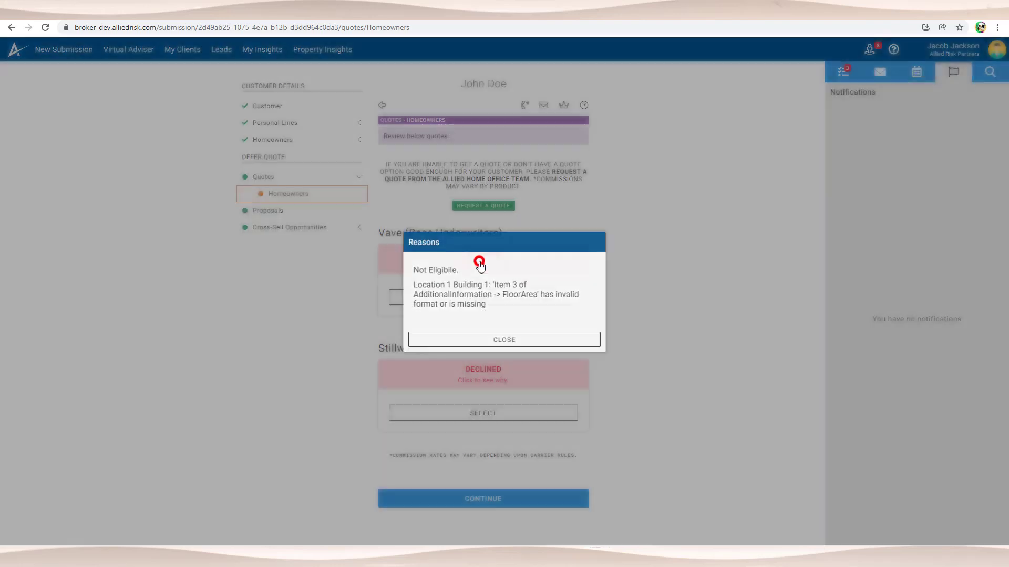
pyautogui.moveTo(412, 267); pyautogui.dragTo(496, 322)
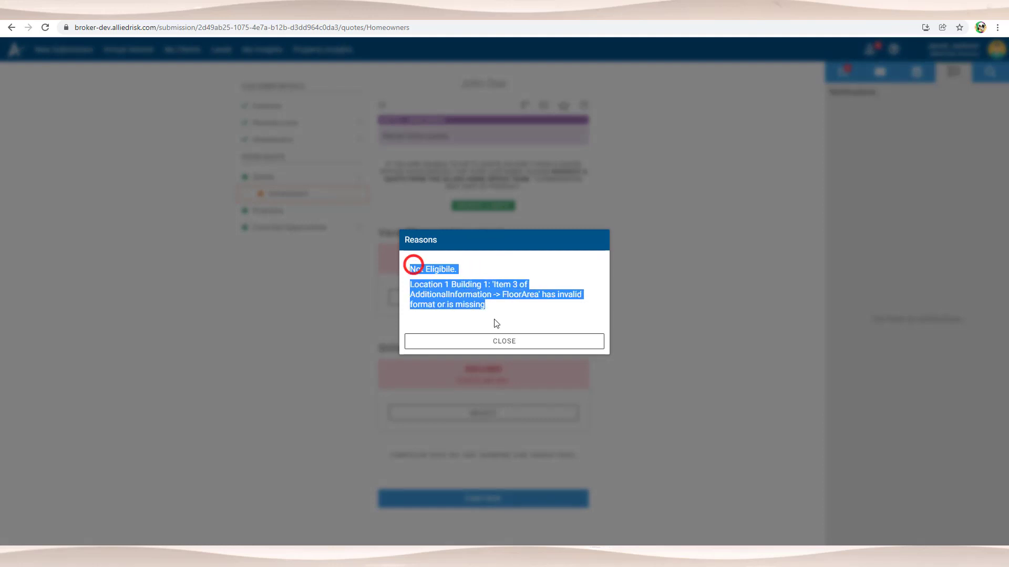
pyautogui.click(504, 341)
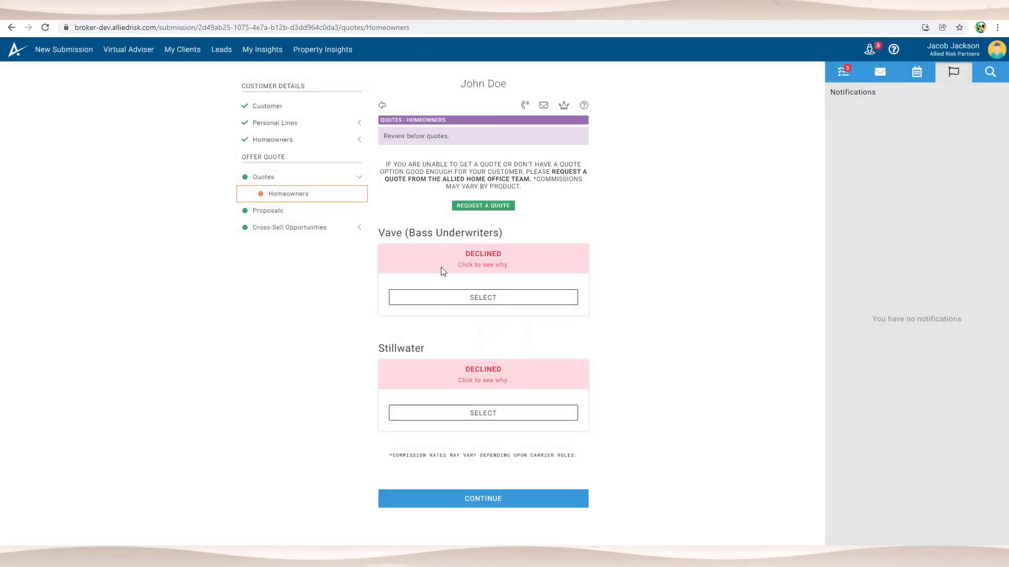
pyautogui.click(330, 126)
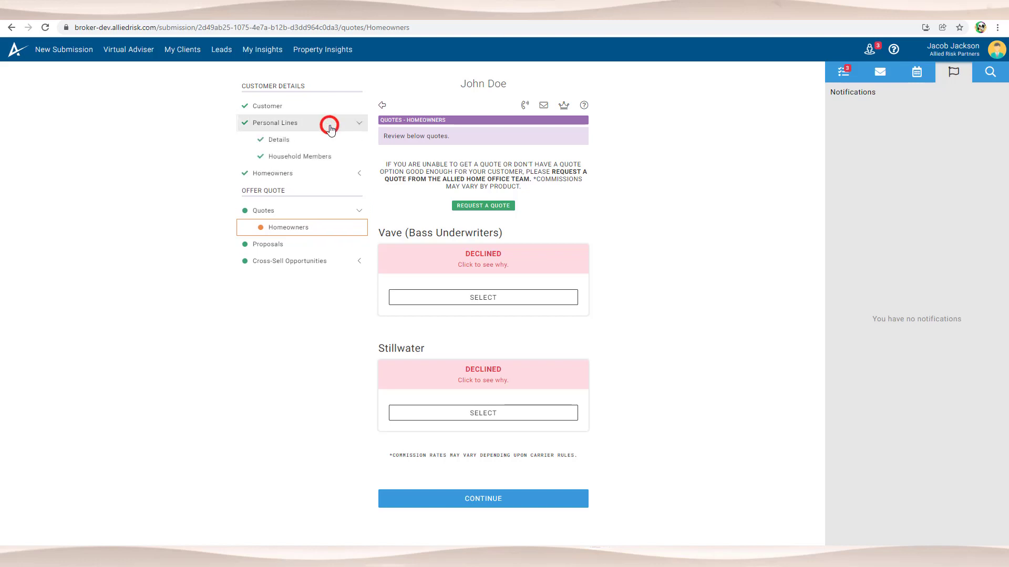
pyautogui.click(328, 127)
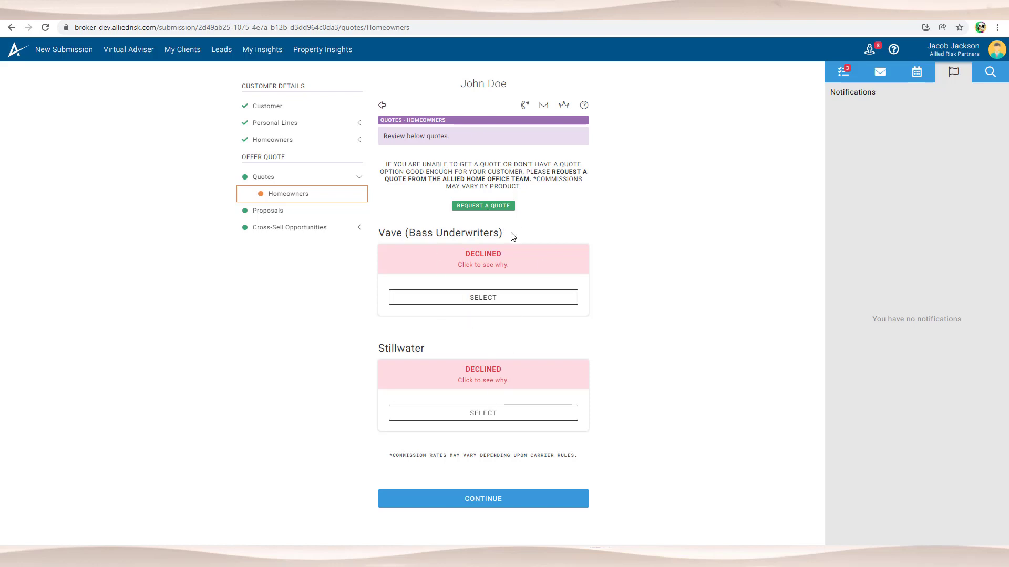
pyautogui.click(497, 206)
pyautogui.click(469, 218)
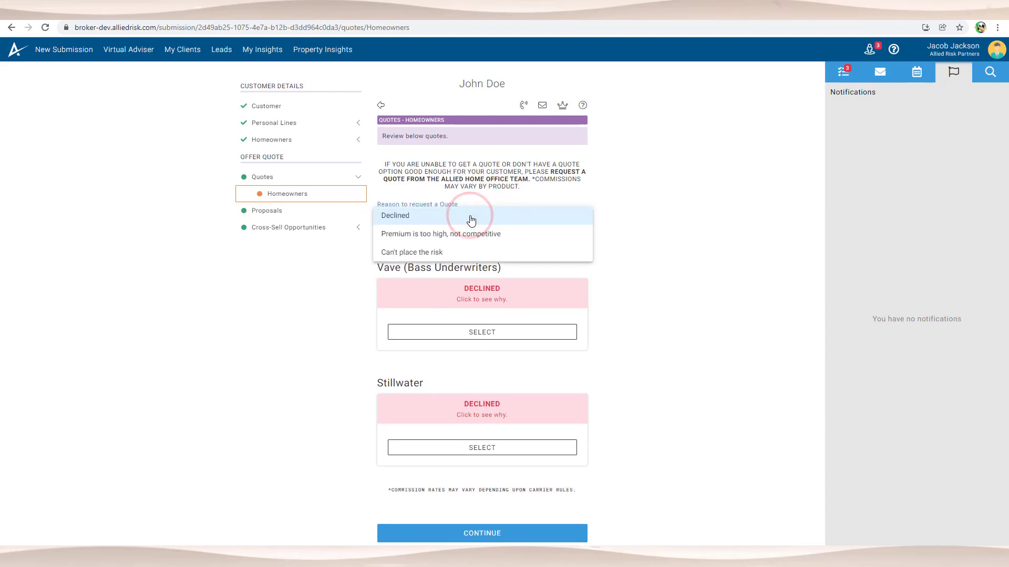
pyautogui.click(469, 217)
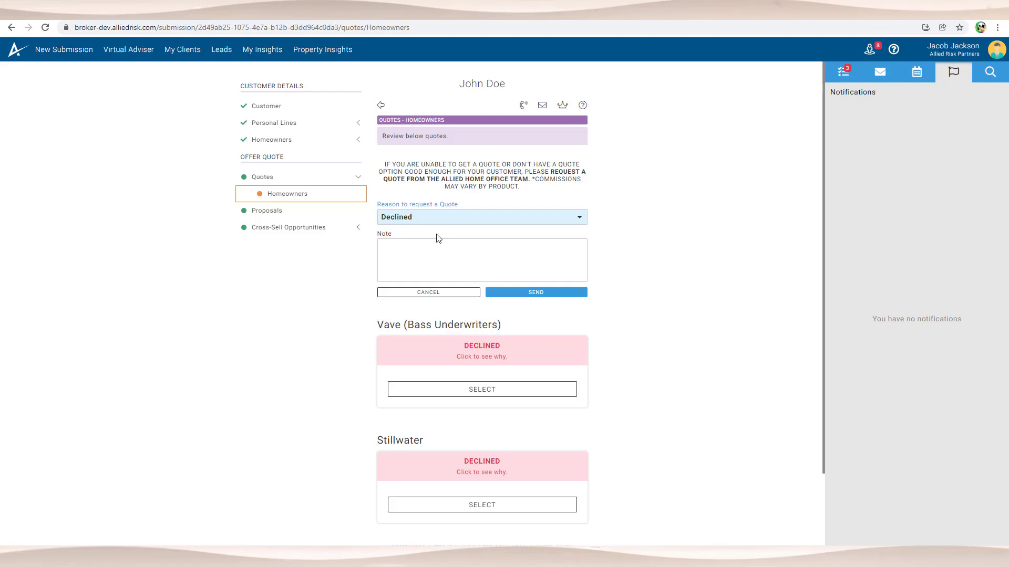
pyautogui.click(427, 245)
pyautogui.write('No')
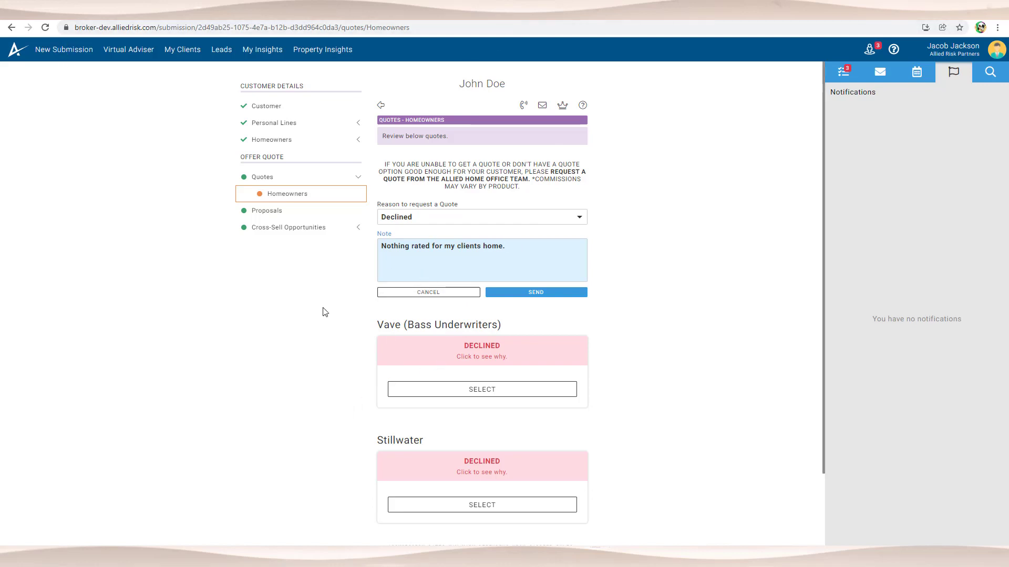
pyautogui.click(414, 292)
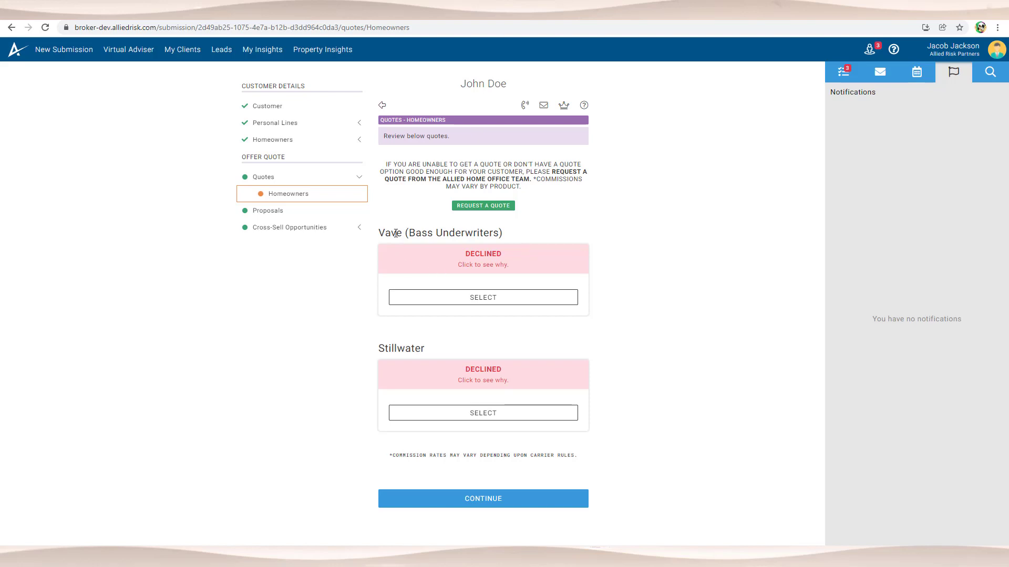
pyautogui.moveTo(386, 233); pyautogui.dragTo(516, 238)
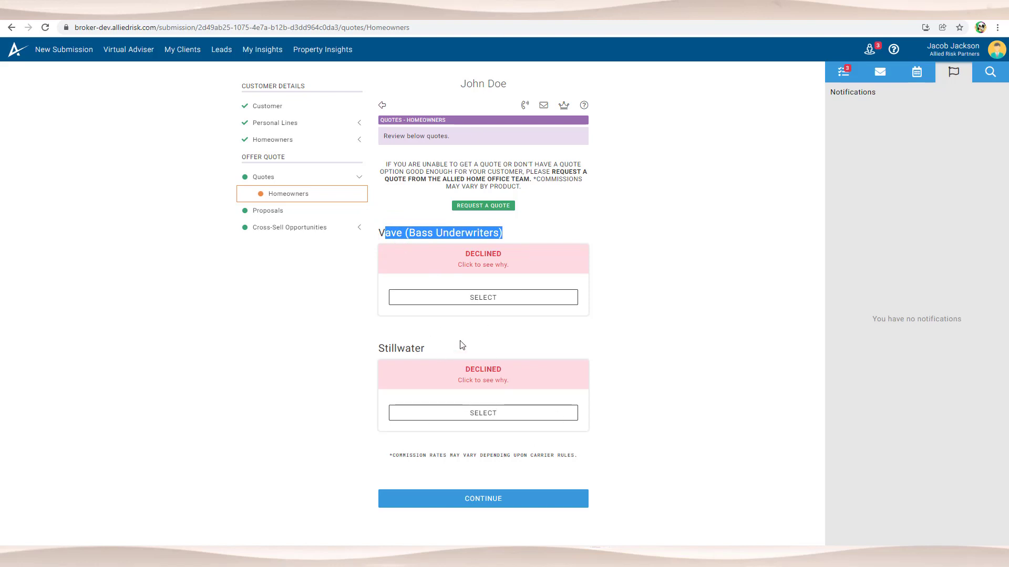
pyautogui.moveTo(450, 341); pyautogui.dragTo(391, 230)
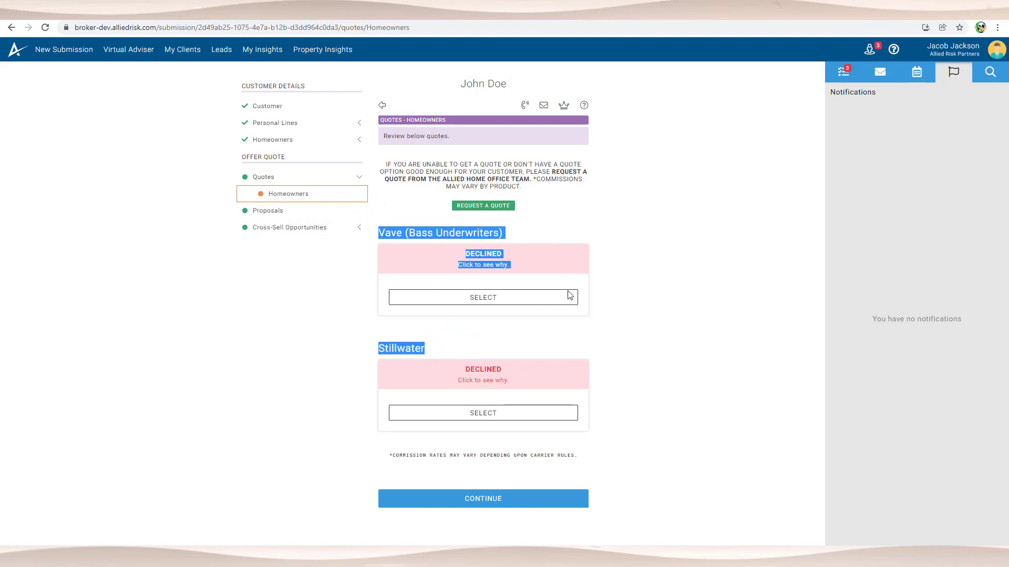
pyautogui.click(533, 351)
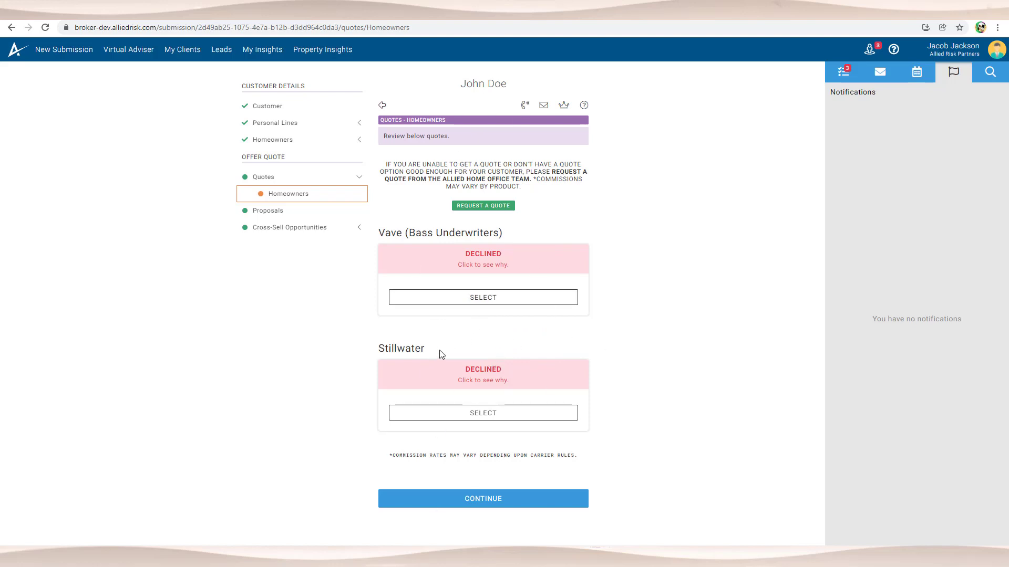
pyautogui.moveTo(440, 350); pyautogui.dragTo(370, 227)
pyautogui.click(464, 346)
pyautogui.moveTo(462, 347); pyautogui.dragTo(393, 212)
pyautogui.click(392, 210)
# Step: Remove the old Homeowners location, search a pasted new address, and use the result
pyautogui.click(292, 124)
pyautogui.click(297, 176)
pyautogui.click(303, 195)
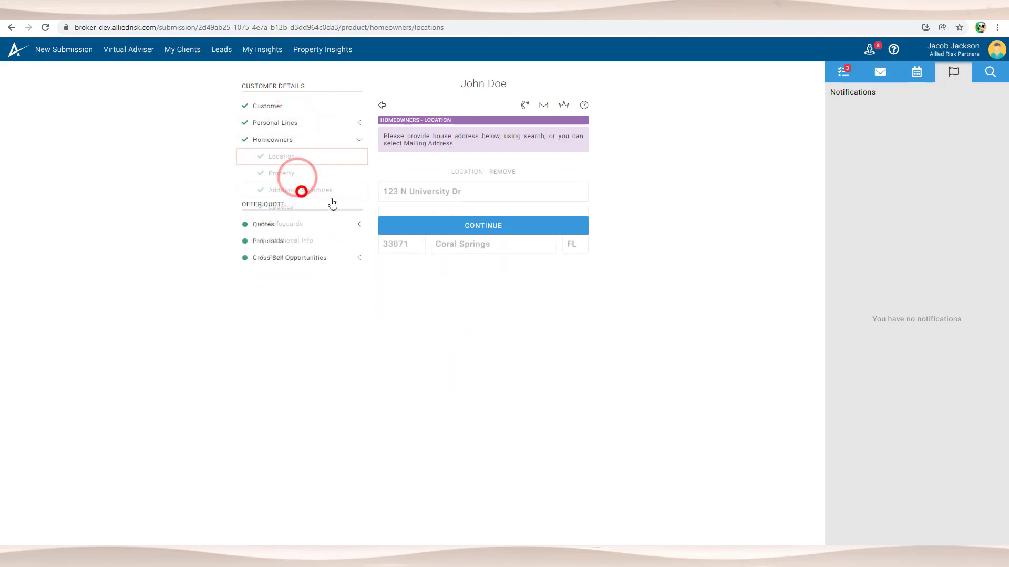
pyautogui.click(503, 172)
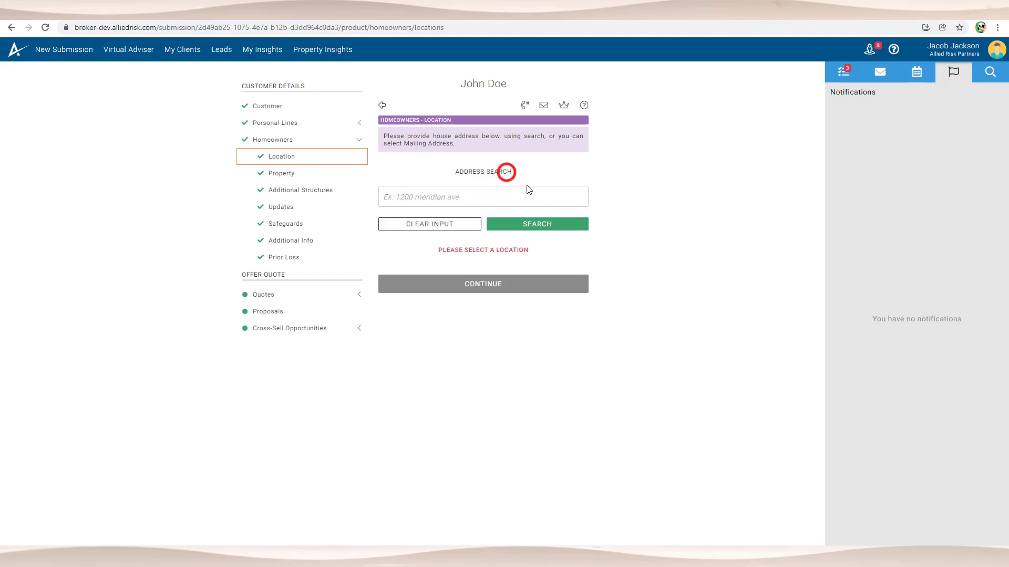
pyautogui.click(426, 198)
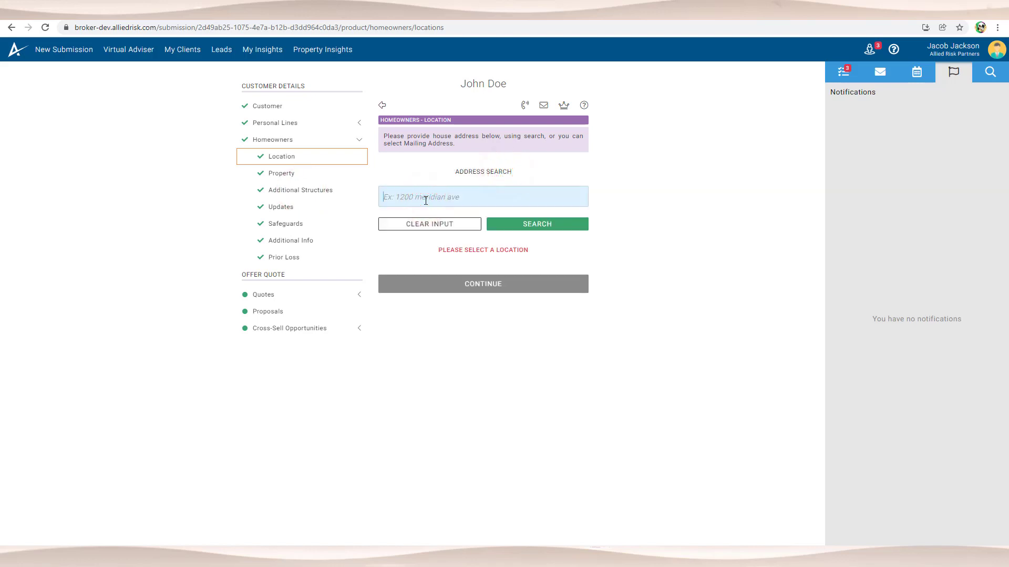
pyautogui.click(518, 225)
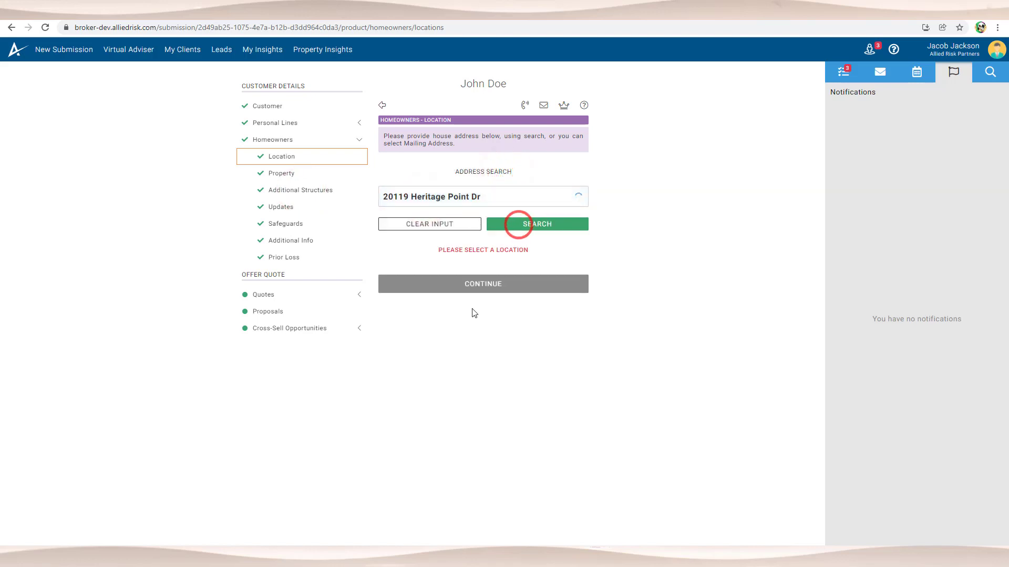
pyautogui.click(466, 270)
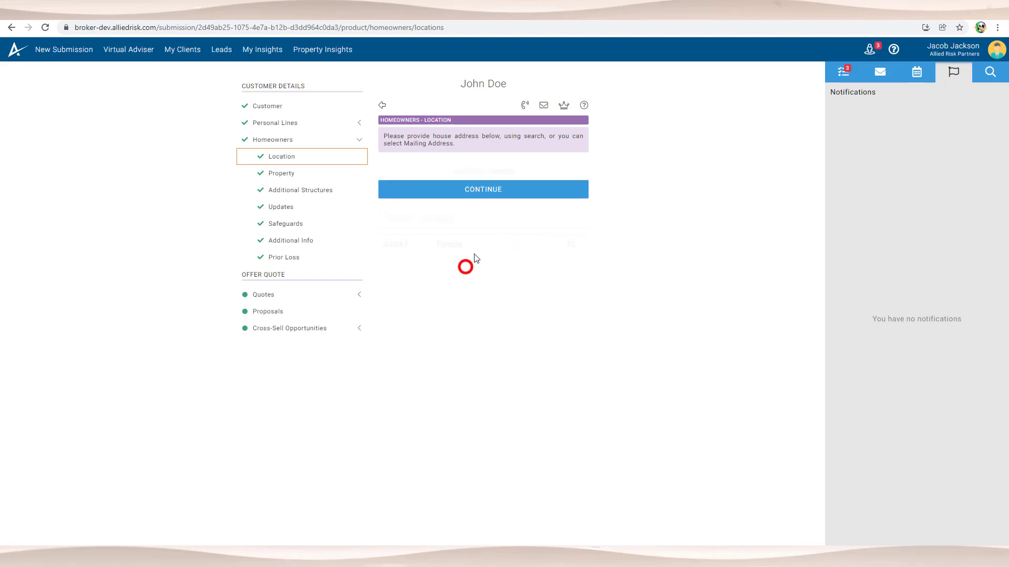
# Step: Set Family Units to Single Family Detached on the Property page
pyautogui.click(508, 292)
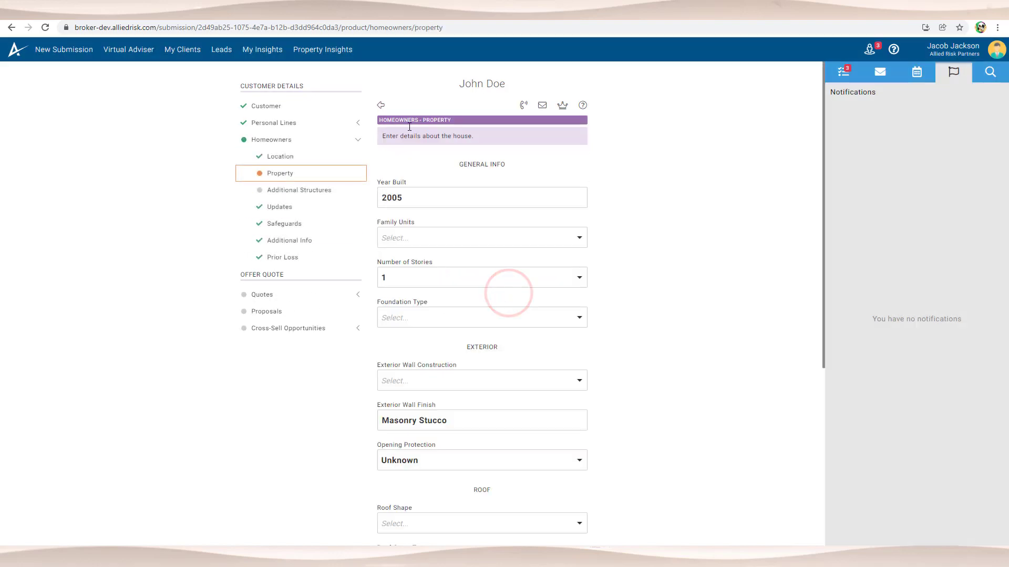
pyautogui.click(431, 237)
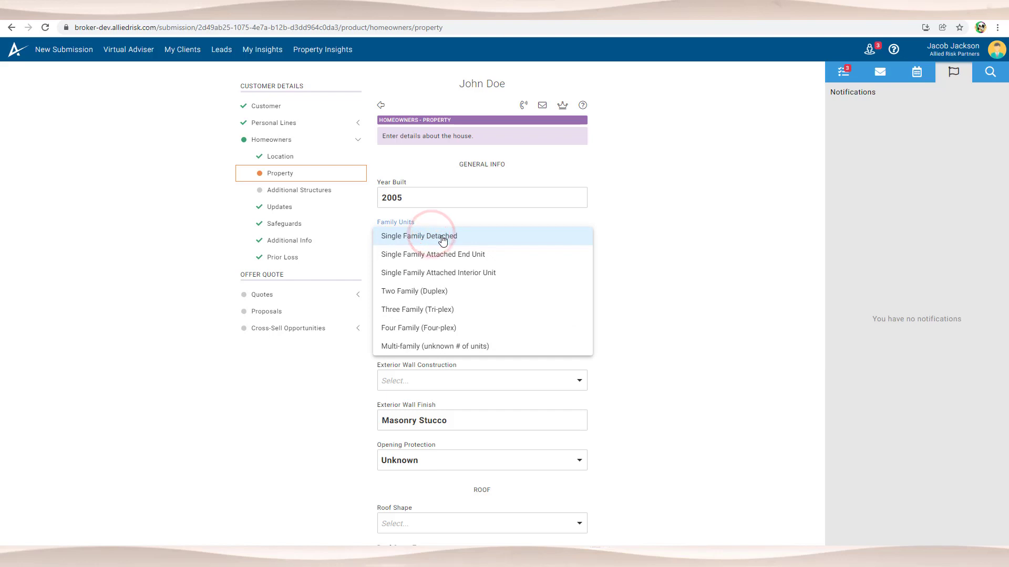
pyautogui.click(432, 240)
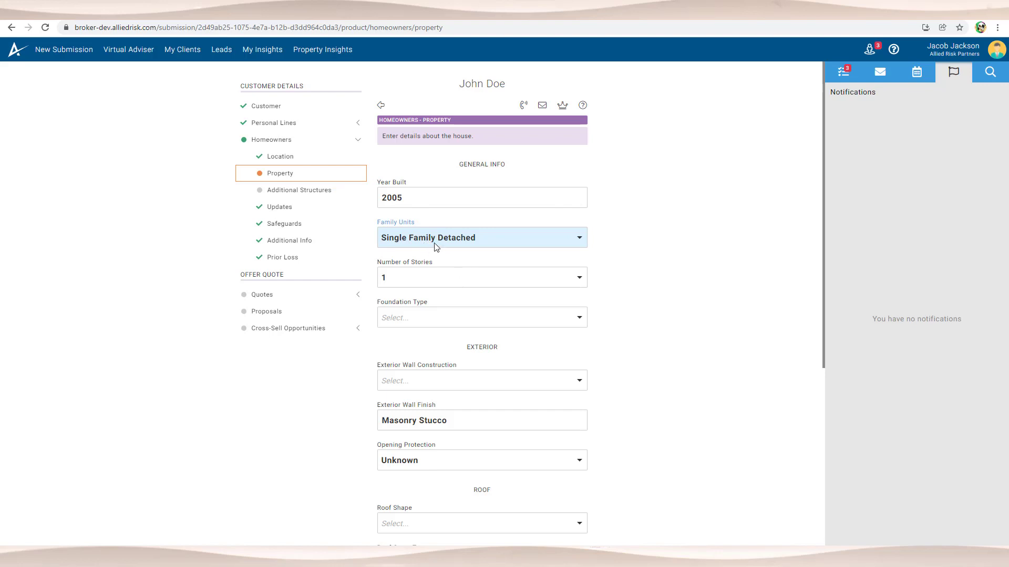
pyautogui.scroll(-5, 449, 370)
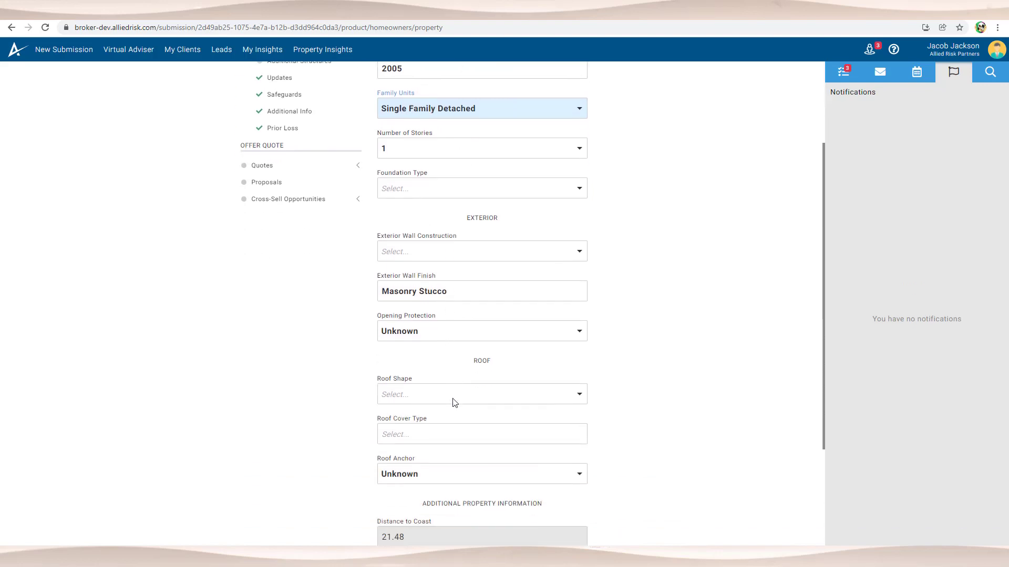
pyautogui.scroll(5, 456, 453)
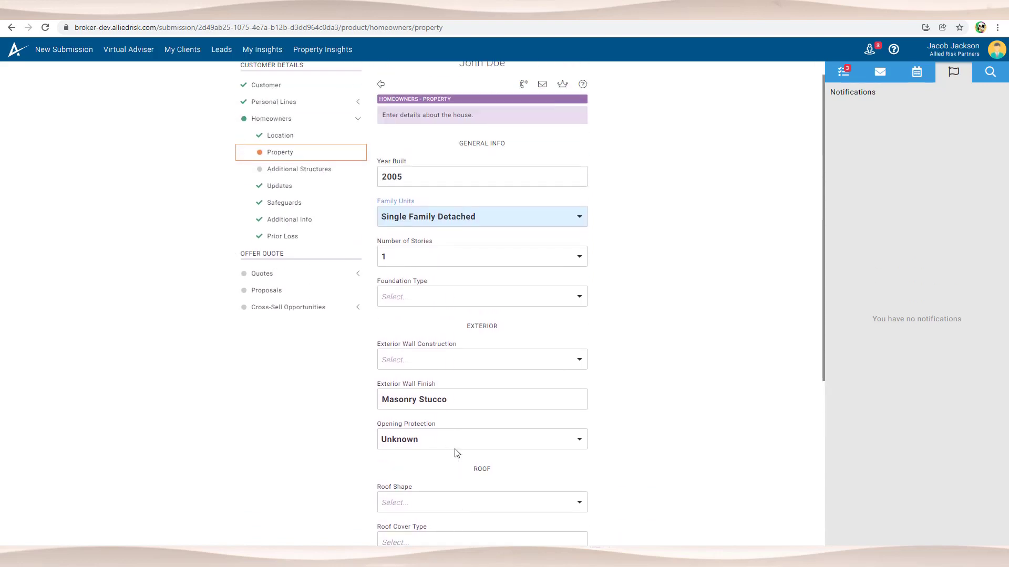
pyautogui.scroll(-1, 447, 331)
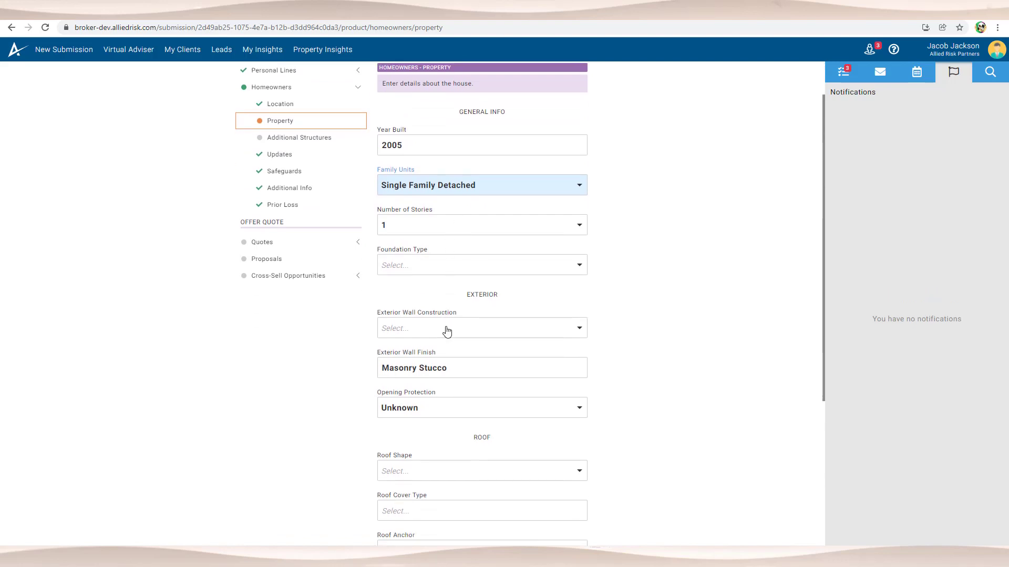
pyautogui.doubleClick(416, 146)
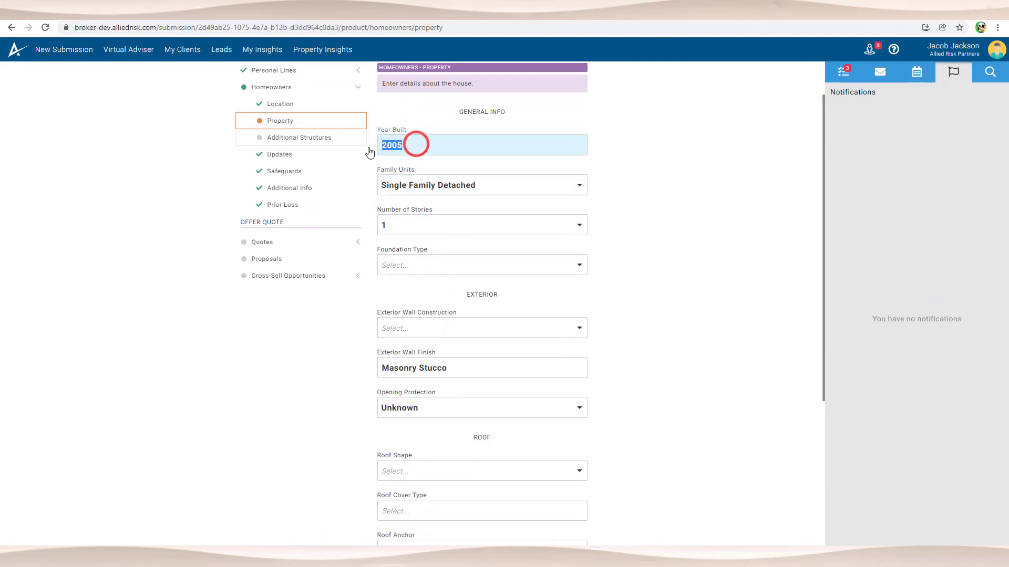
pyautogui.click(756, 176)
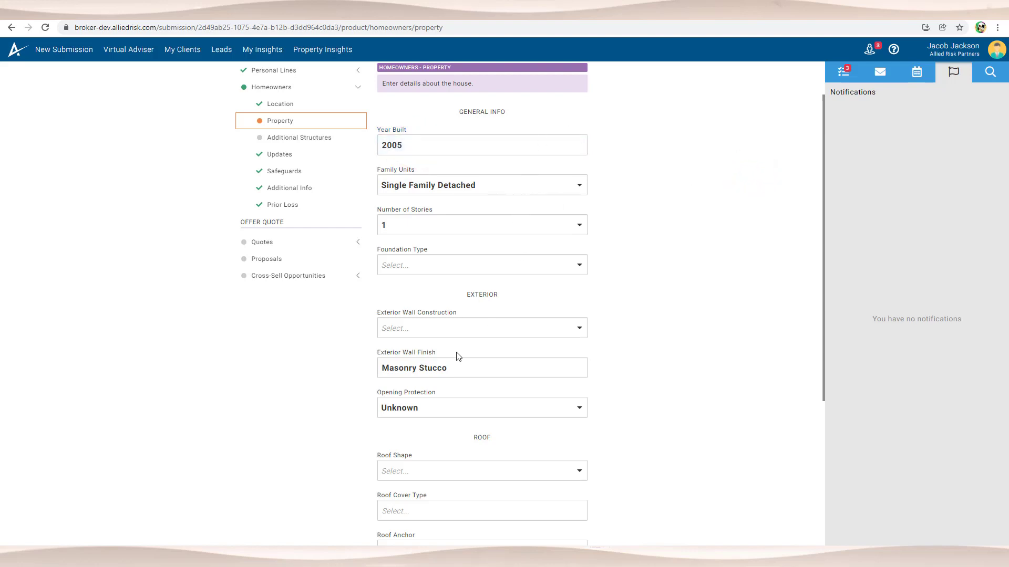
# Step: Set exterior wall construction to Adobe Block and foundation type to Concrete Slab
pyautogui.click(455, 322)
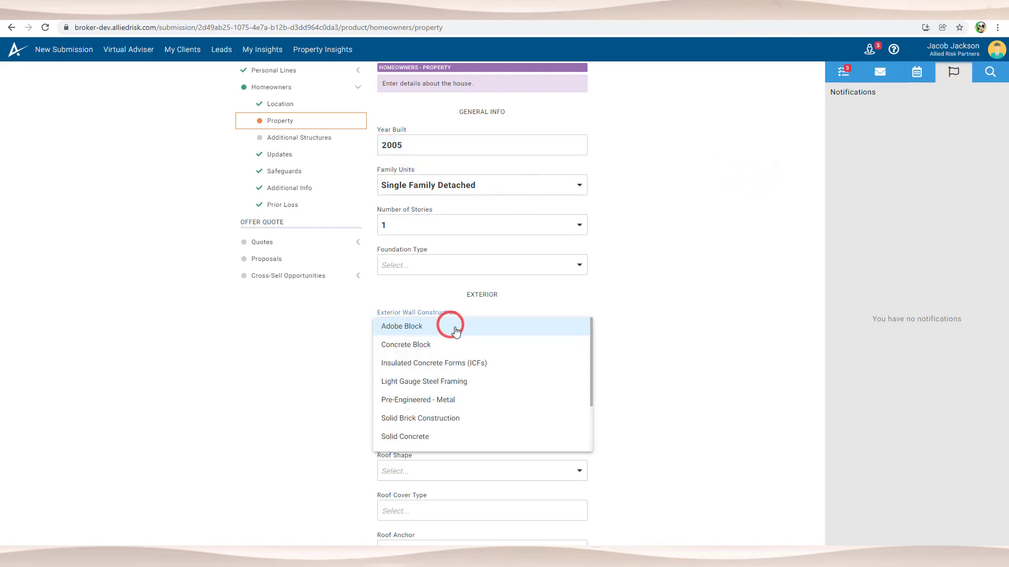
pyautogui.click(451, 325)
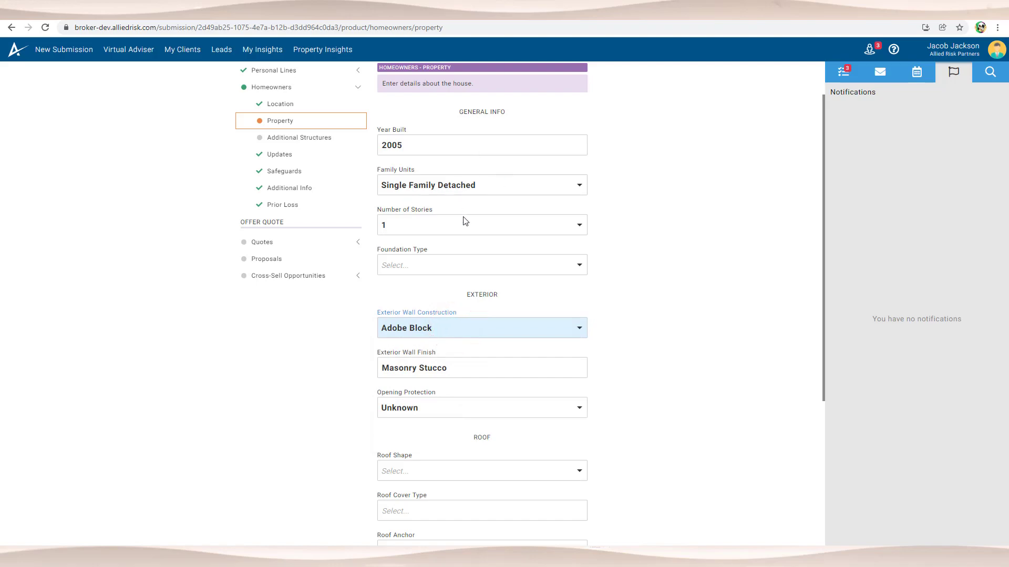
pyautogui.scroll(-1, 462, 220)
pyautogui.scroll(2, 460, 218)
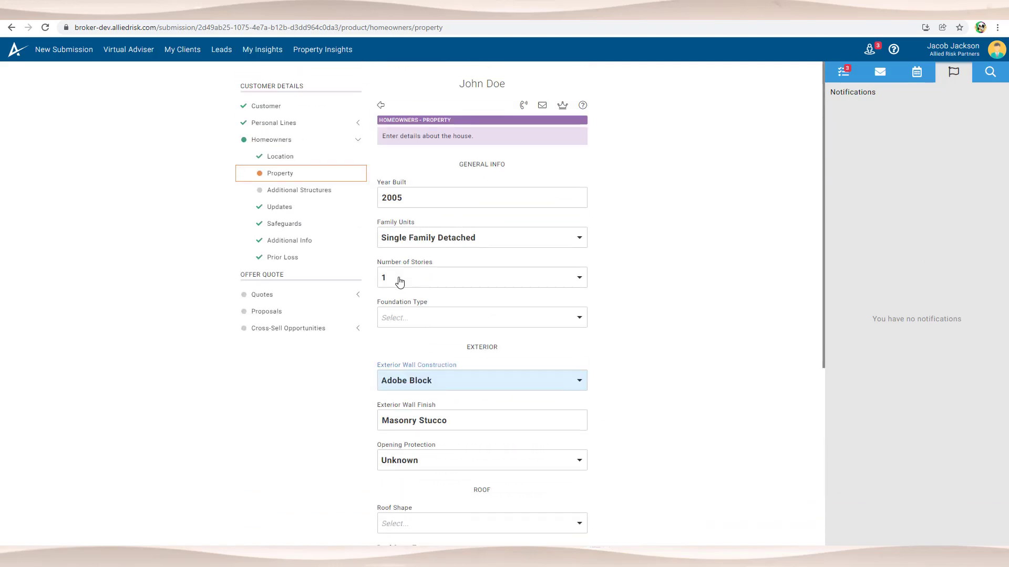
pyautogui.scroll(-3, 426, 312)
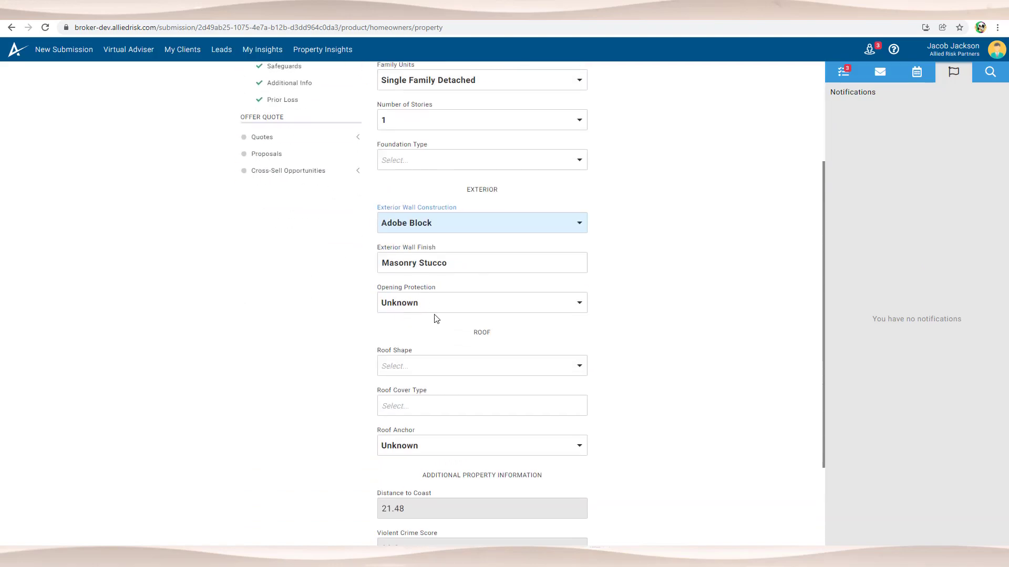
pyautogui.scroll(-3, 436, 319)
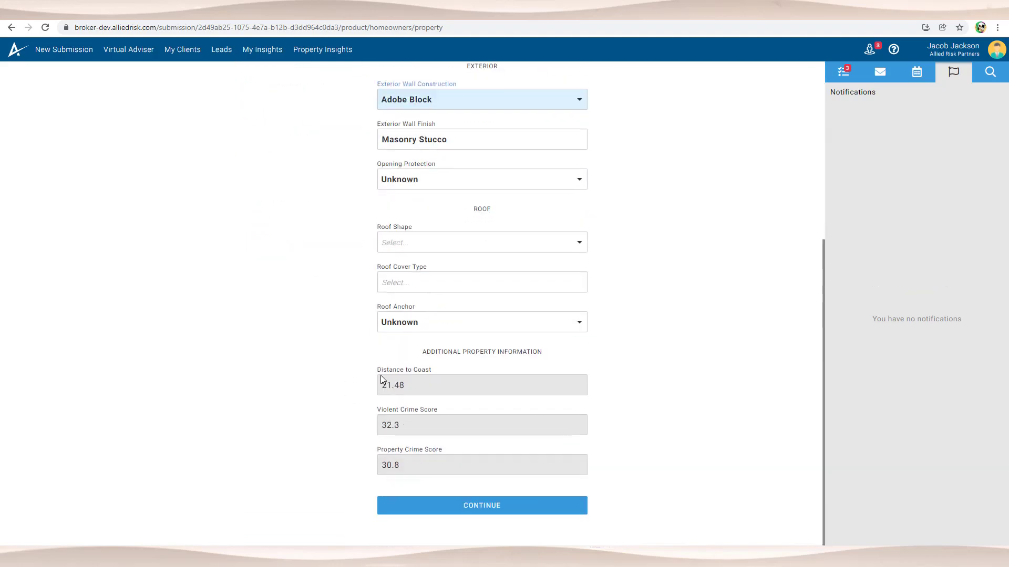
pyautogui.scroll(5, 480, 382)
pyautogui.scroll(-5, 434, 216)
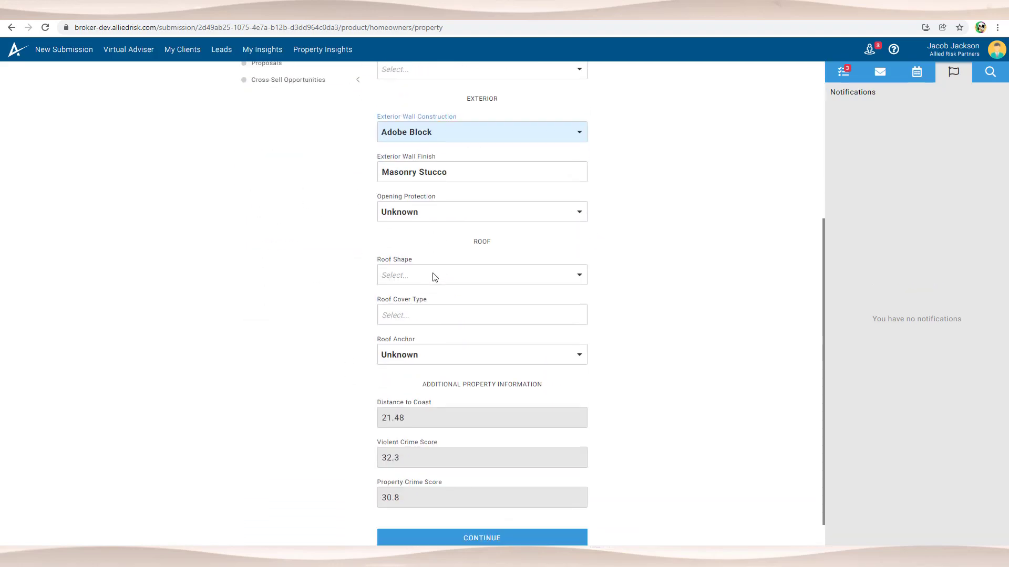
pyautogui.scroll(4, 447, 349)
pyautogui.click(413, 246)
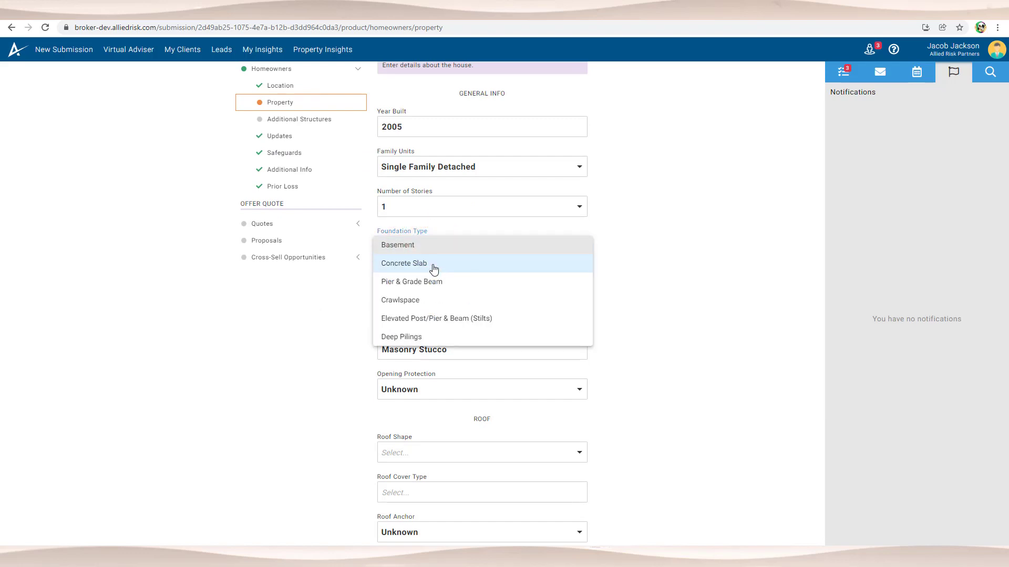
pyautogui.click(435, 263)
# Step: Set roof shape to Hip and roof cover to Composition - 3 Tab Shingle, then continue
pyautogui.scroll(-3, 444, 286)
pyautogui.click(409, 297)
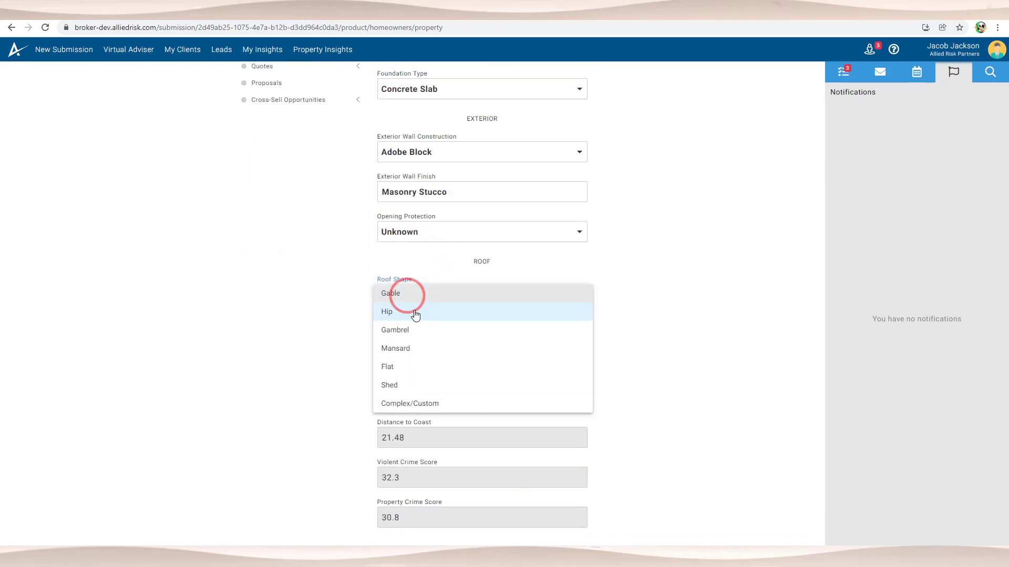
pyautogui.click(414, 313)
pyautogui.click(413, 297)
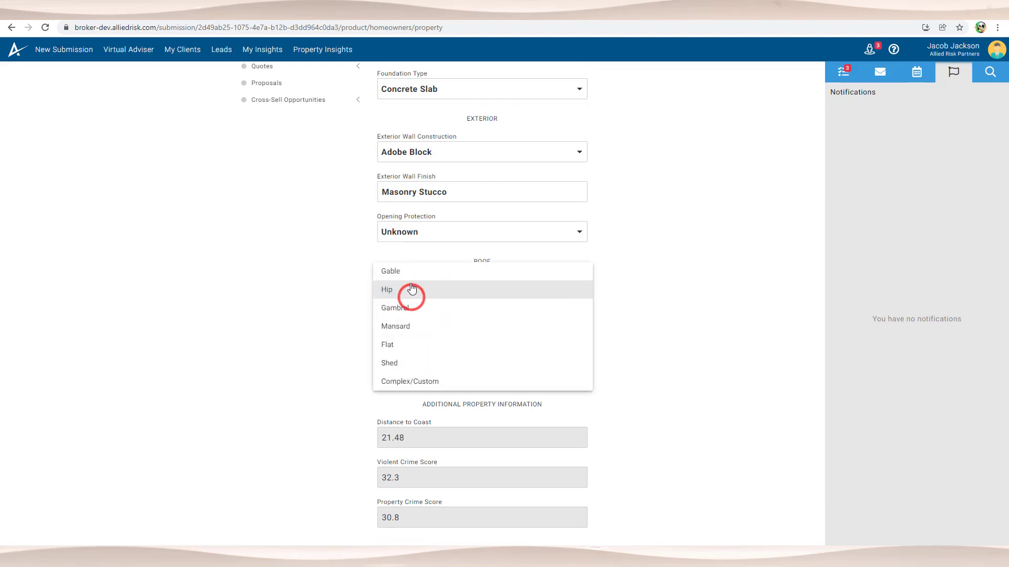
pyautogui.click(412, 272)
pyautogui.click(412, 294)
pyautogui.click(403, 322)
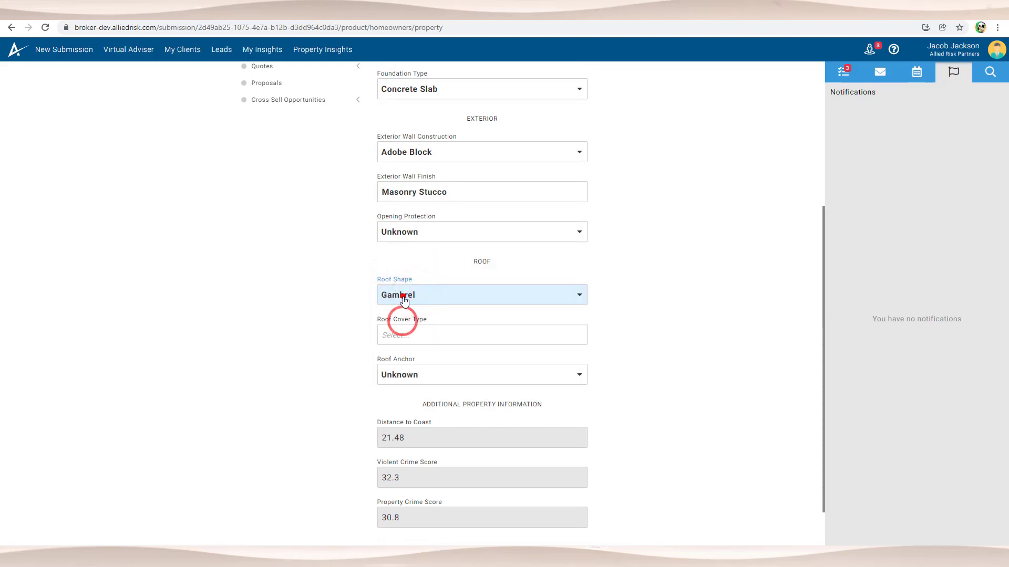
pyautogui.click(402, 294)
pyautogui.click(395, 266)
pyautogui.click(403, 332)
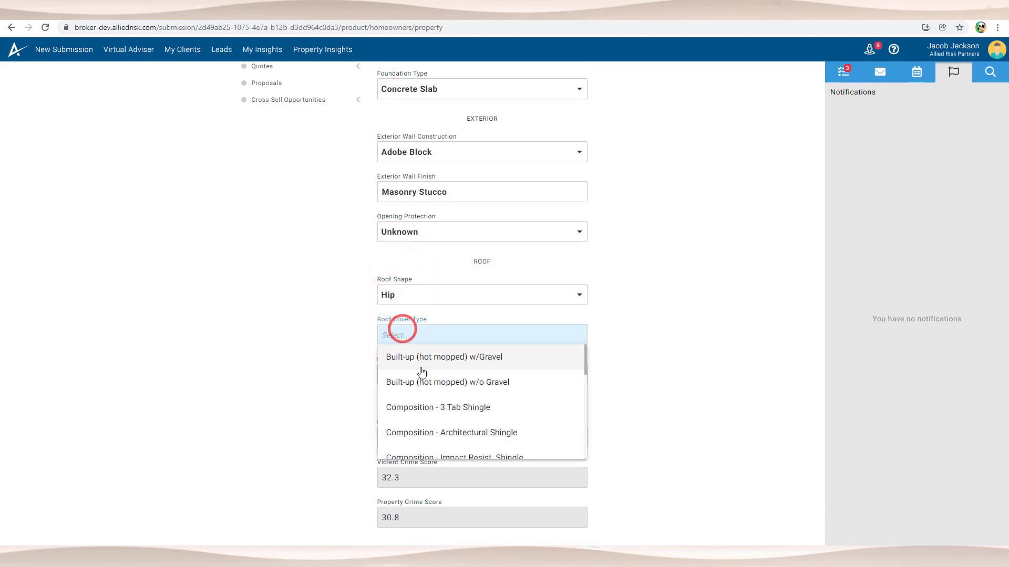
pyautogui.click(431, 408)
pyautogui.scroll(-1, 434, 413)
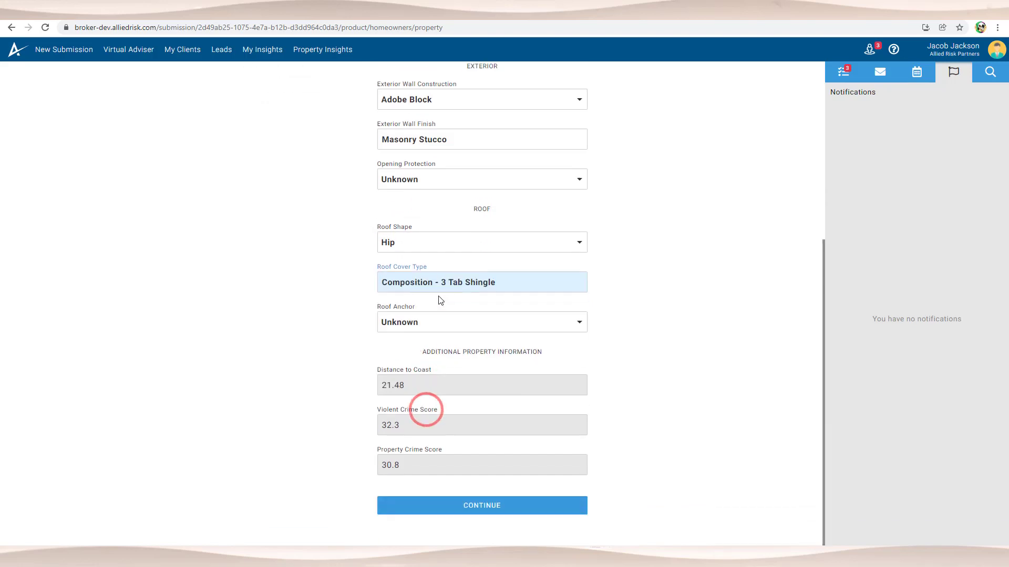
pyautogui.click(479, 507)
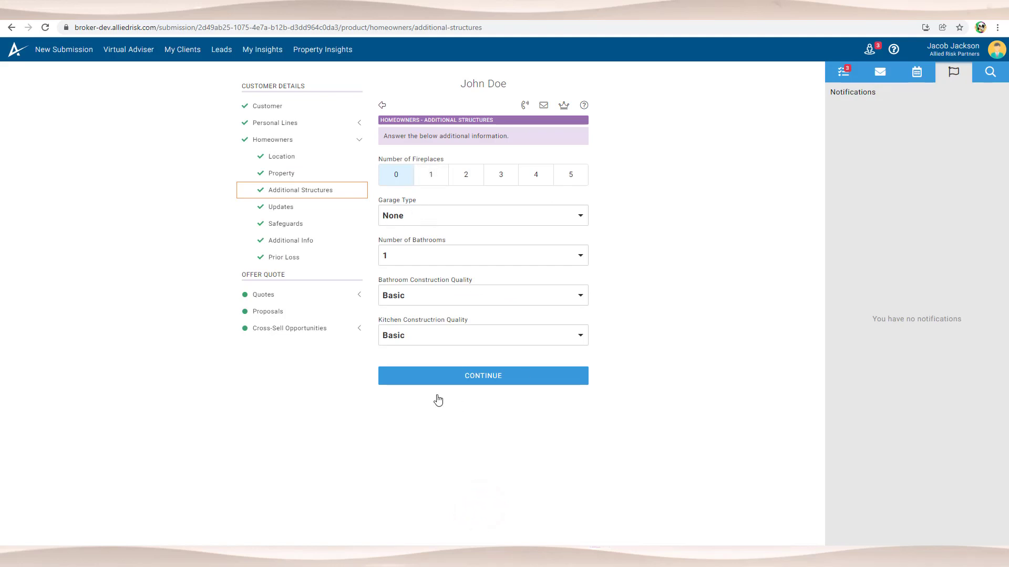
# Step: Set garage type to Built-In, attached Yes, and bathroom and kitchen quality to Superior
pyautogui.click(413, 219)
pyautogui.click(428, 232)
pyautogui.click(415, 253)
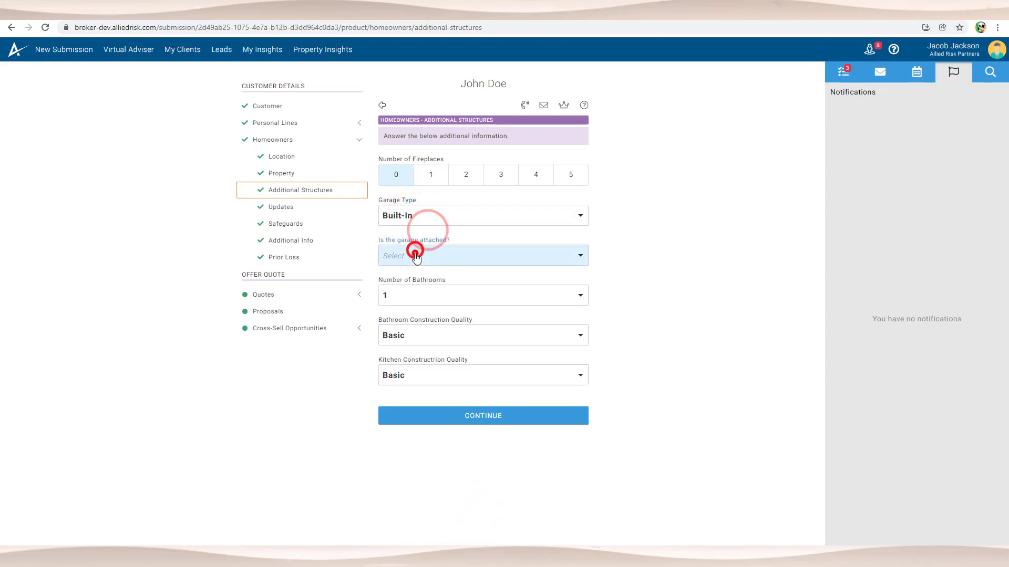
pyautogui.click(415, 272)
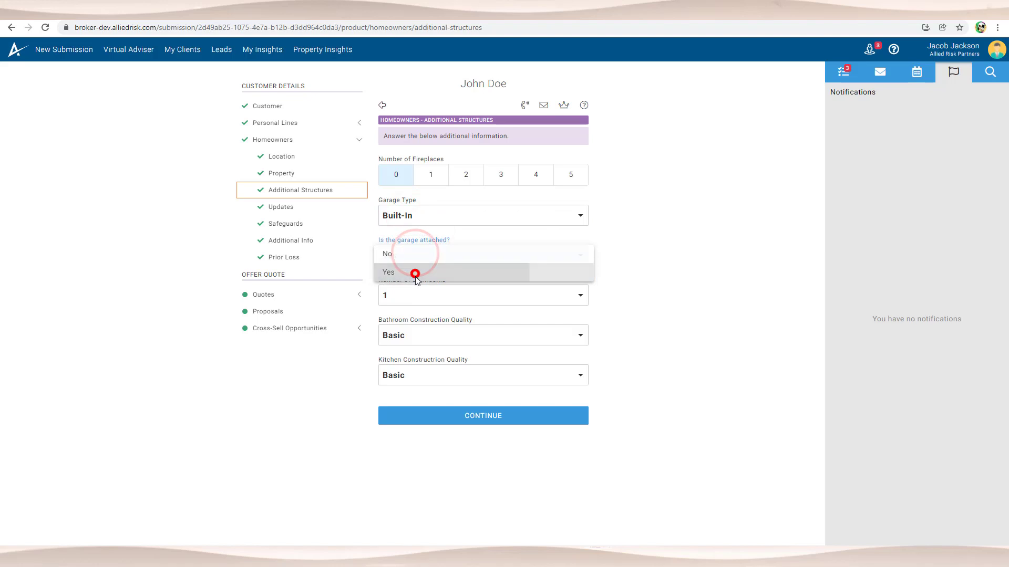
pyautogui.click(424, 339)
pyautogui.click(419, 384)
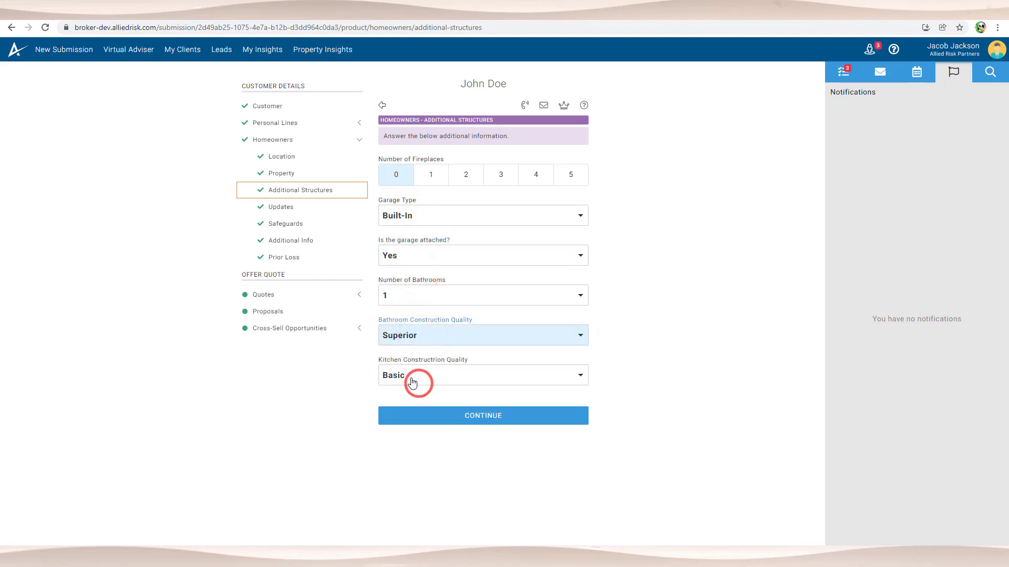
pyautogui.click(412, 379)
pyautogui.click(407, 428)
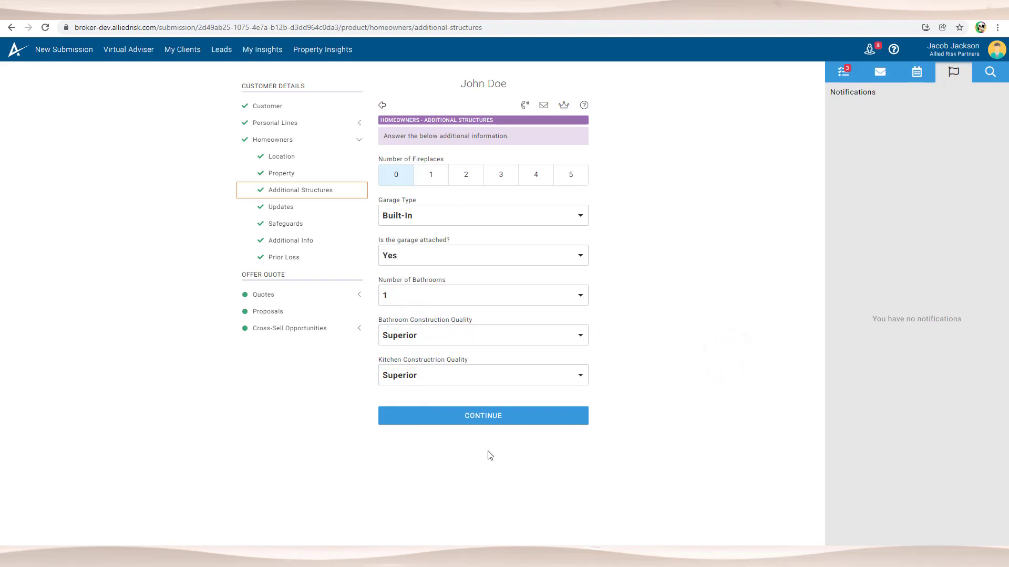
# Step: Continue past Updates, Safeguards and Additional Info unchanged to reach Prior Loss
pyautogui.click(493, 419)
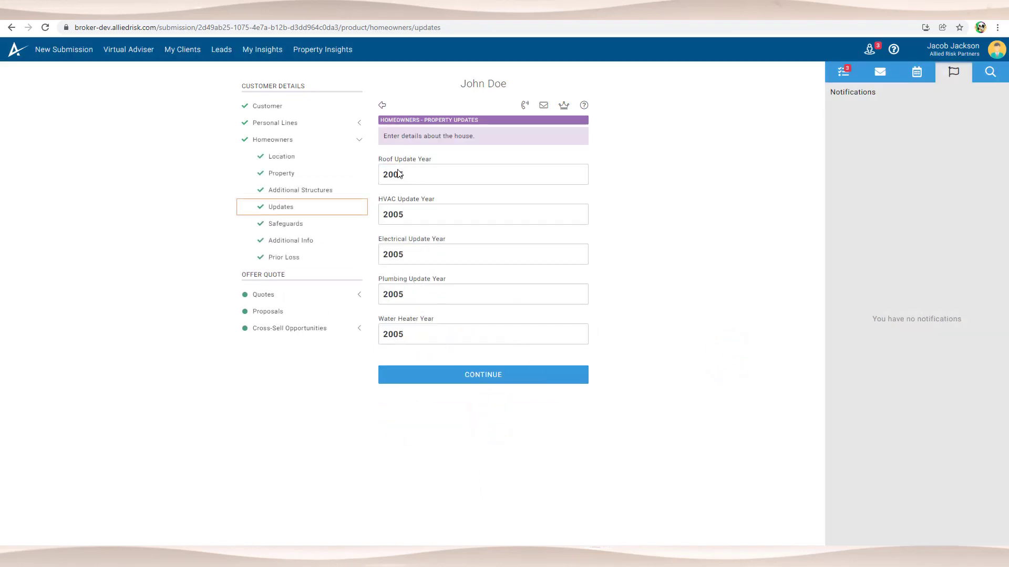
pyautogui.click(464, 382)
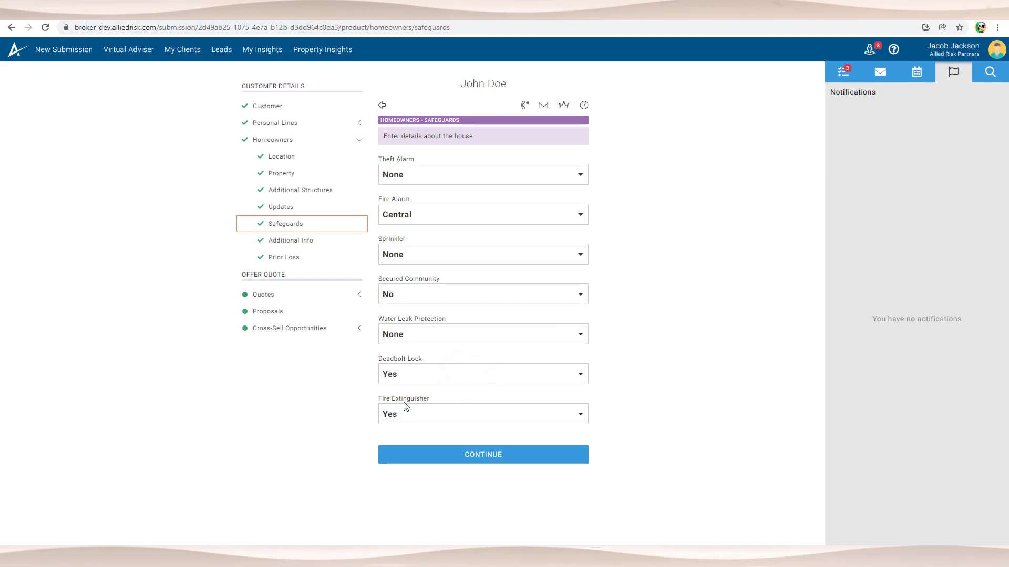
pyautogui.moveTo(404, 118); pyautogui.dragTo(457, 119)
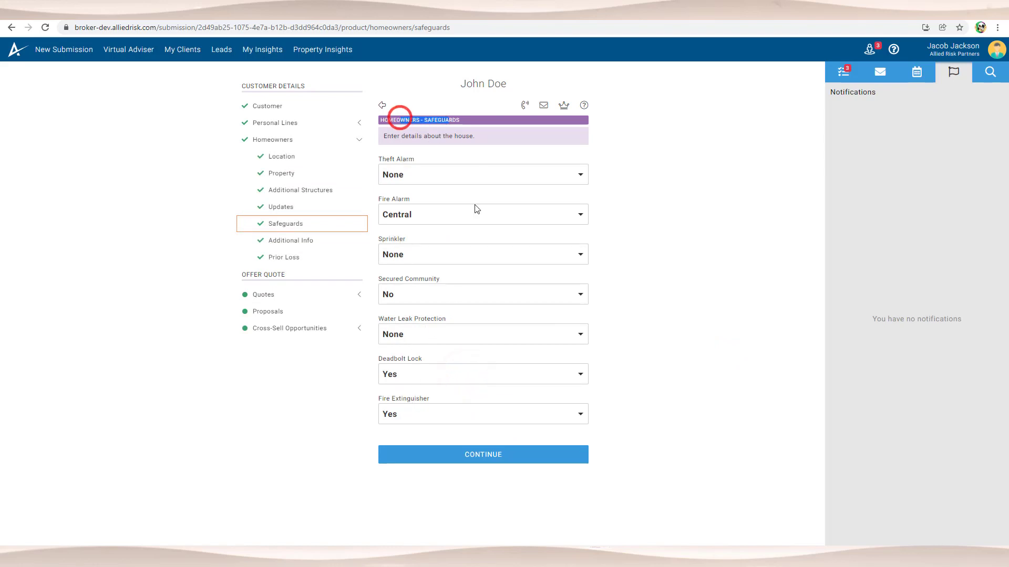
pyautogui.click(476, 461)
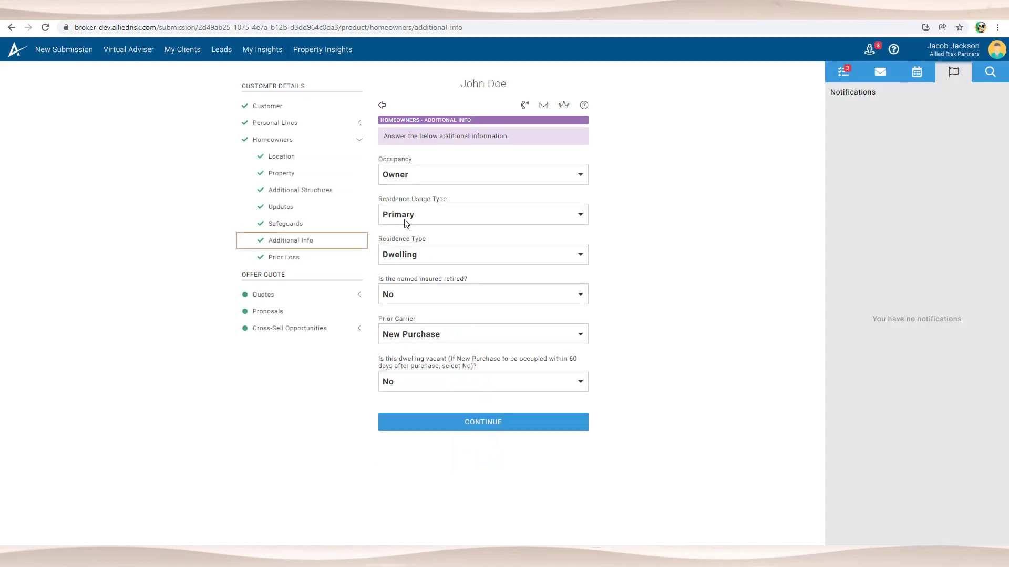
pyautogui.click(496, 422)
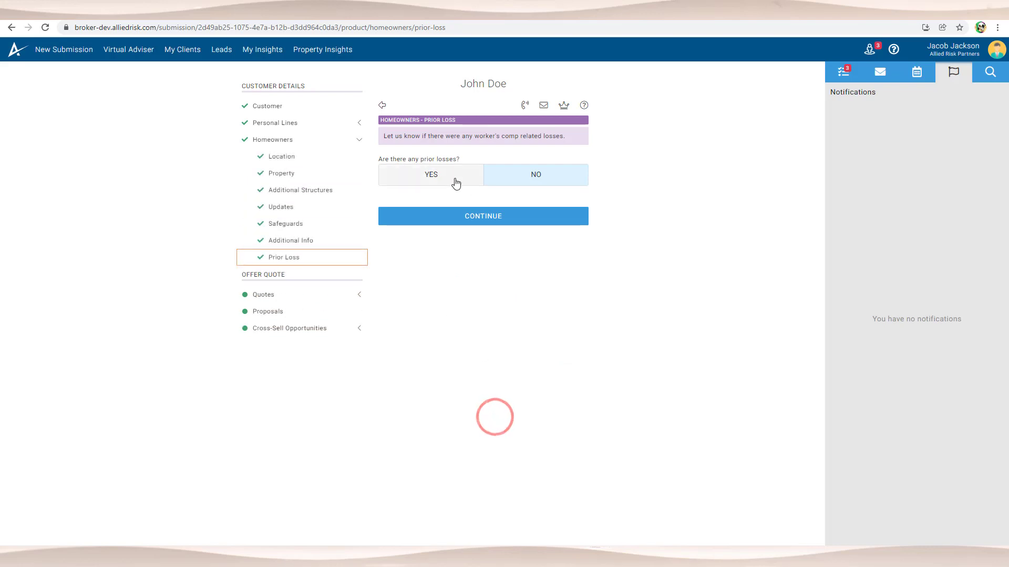
# Step: Load and compare the homeowners quotes, then select the Vave (Bass Underwriters) $1,811.15 quote
pyautogui.click(484, 215)
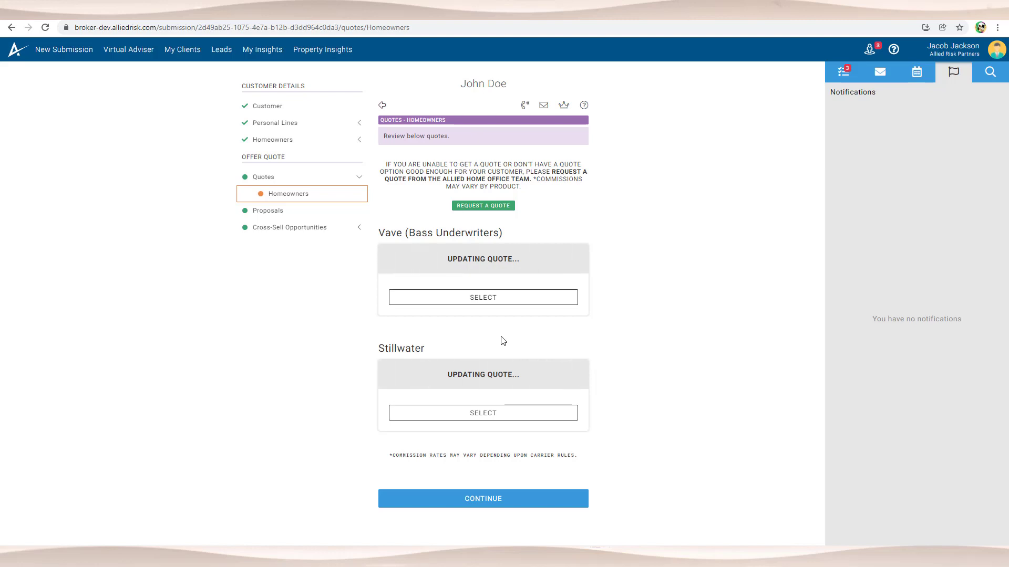
pyautogui.click(844, 72)
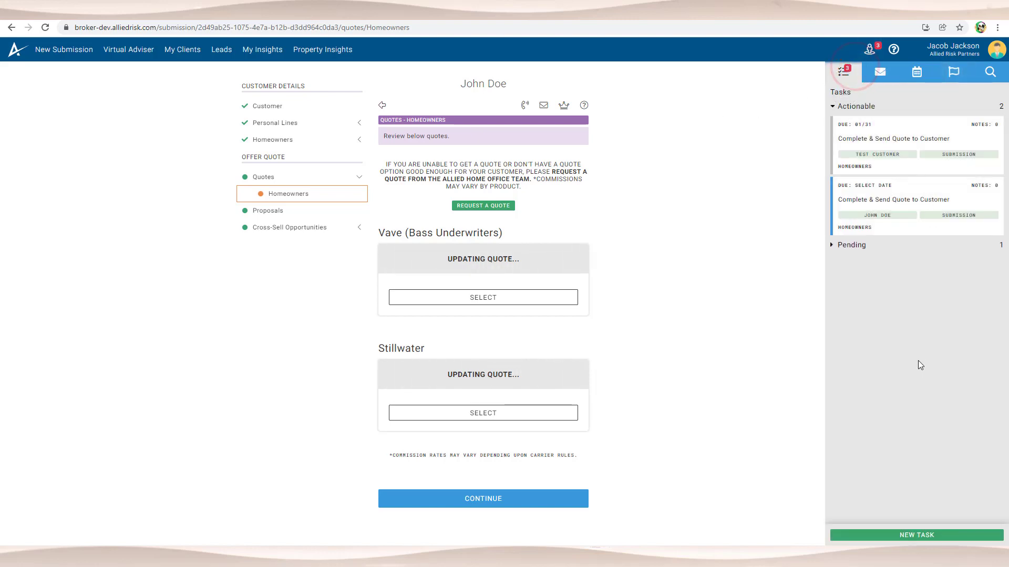
pyautogui.scroll(-1, 680, 376)
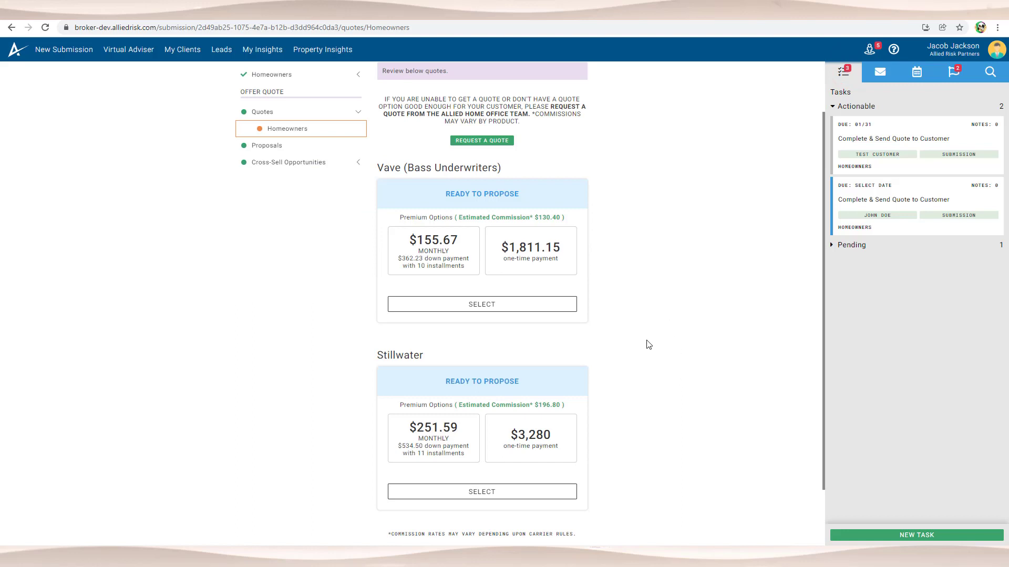
pyautogui.scroll(-1, 649, 342)
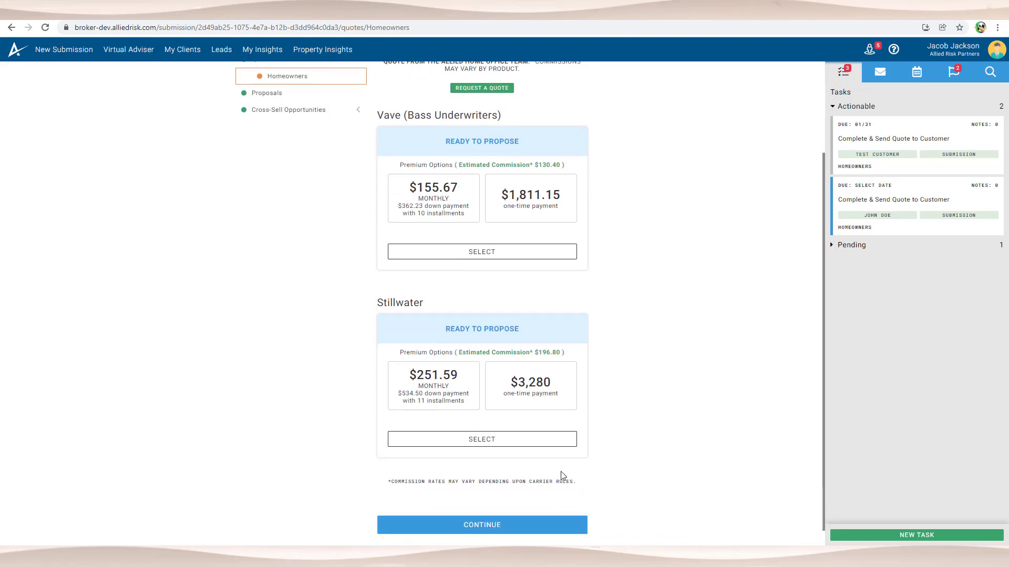
pyautogui.scroll(2, 486, 300)
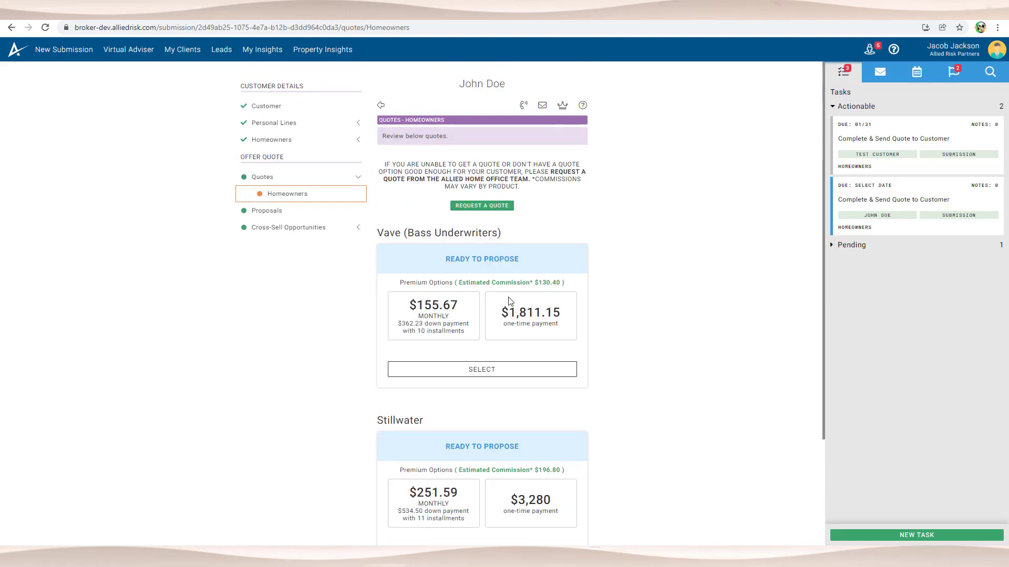
pyautogui.scroll(-2, 576, 307)
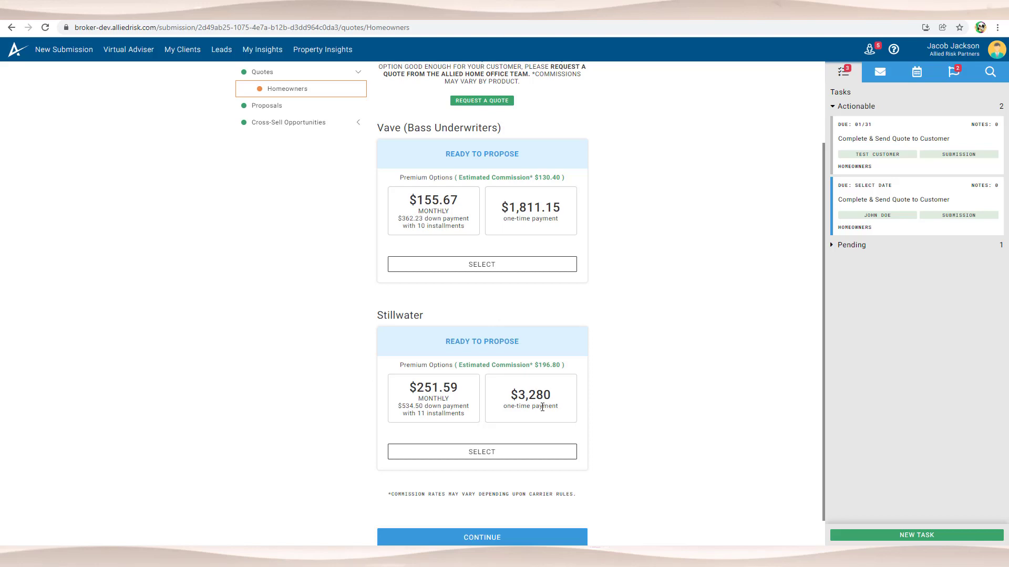
pyautogui.scroll(2, 455, 302)
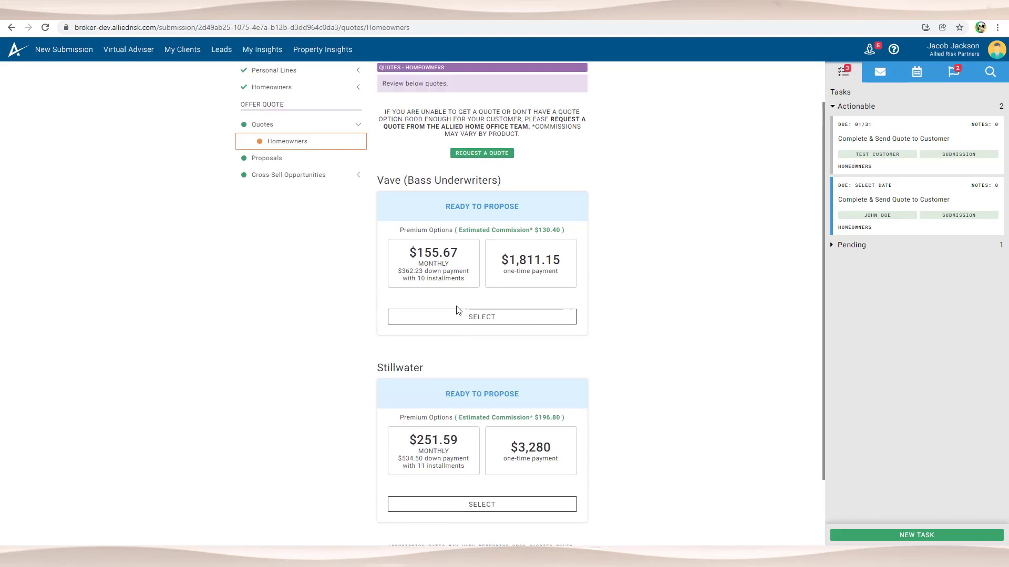
pyautogui.scroll(-2, 460, 307)
pyautogui.scroll(2, 472, 278)
pyautogui.scroll(1, 489, 342)
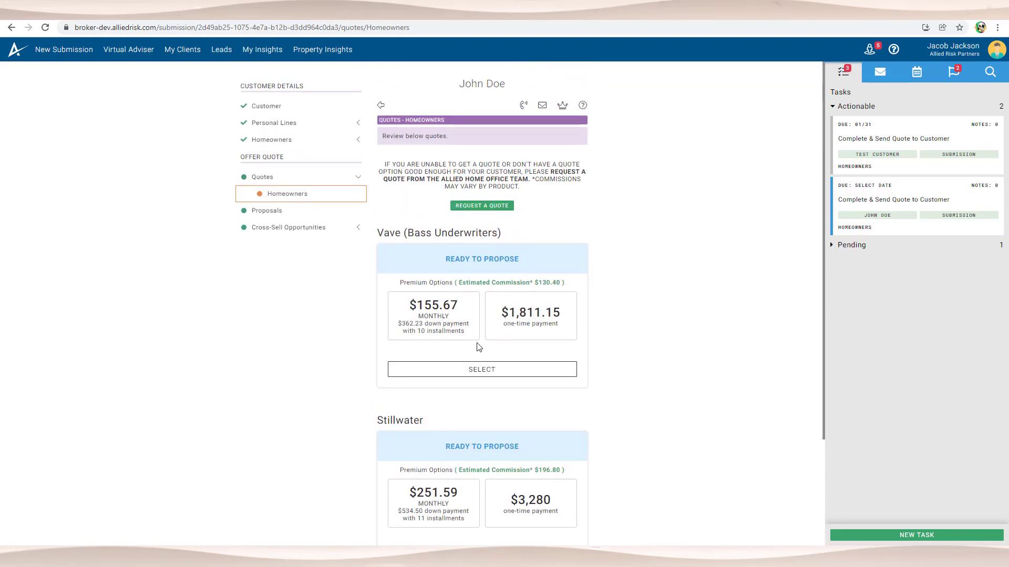
pyautogui.click(484, 371)
# Step: Review the Vave quote's coverage amounts and save them unchanged
pyautogui.scroll(-2, 415, 318)
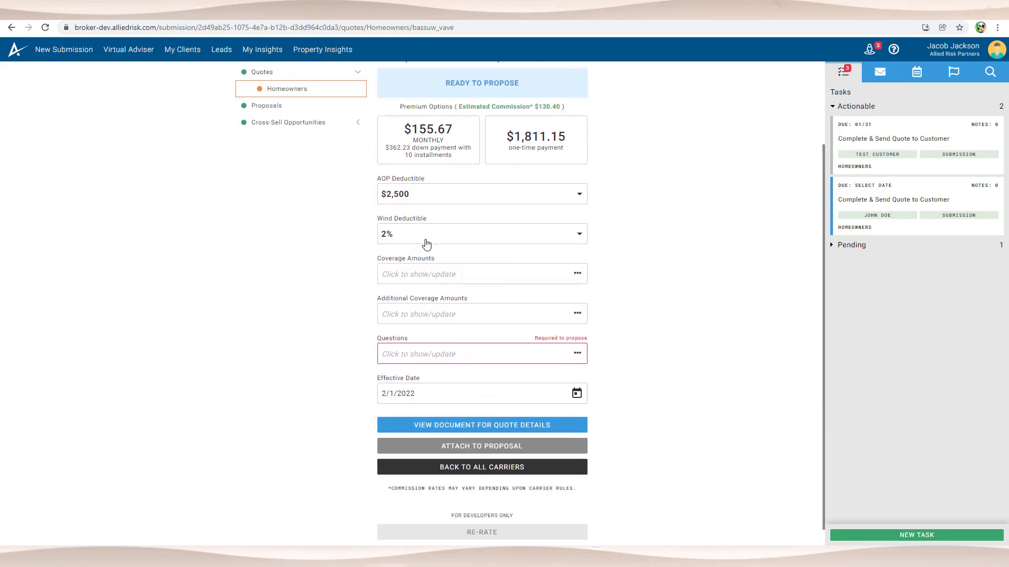
pyautogui.click(449, 274)
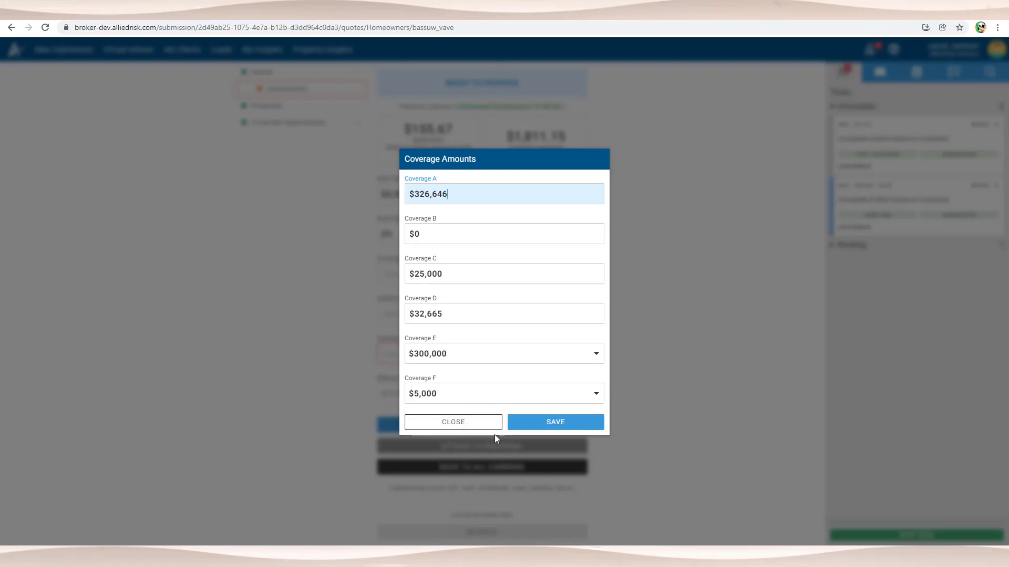
pyautogui.click(574, 423)
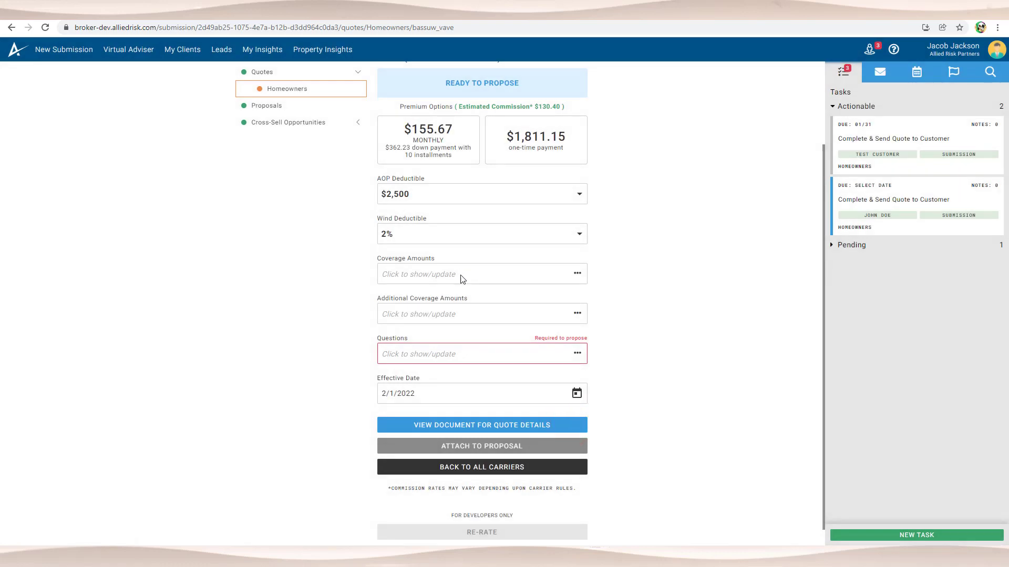
# Step: Answer No to the past-5-years water damage loss question and save it
pyautogui.click(535, 331)
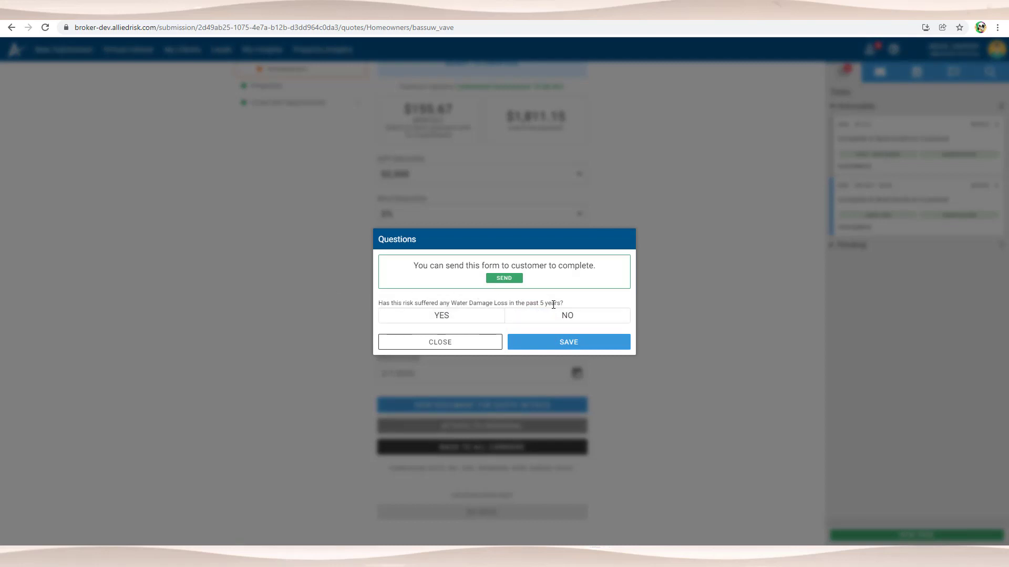
pyautogui.click(547, 322)
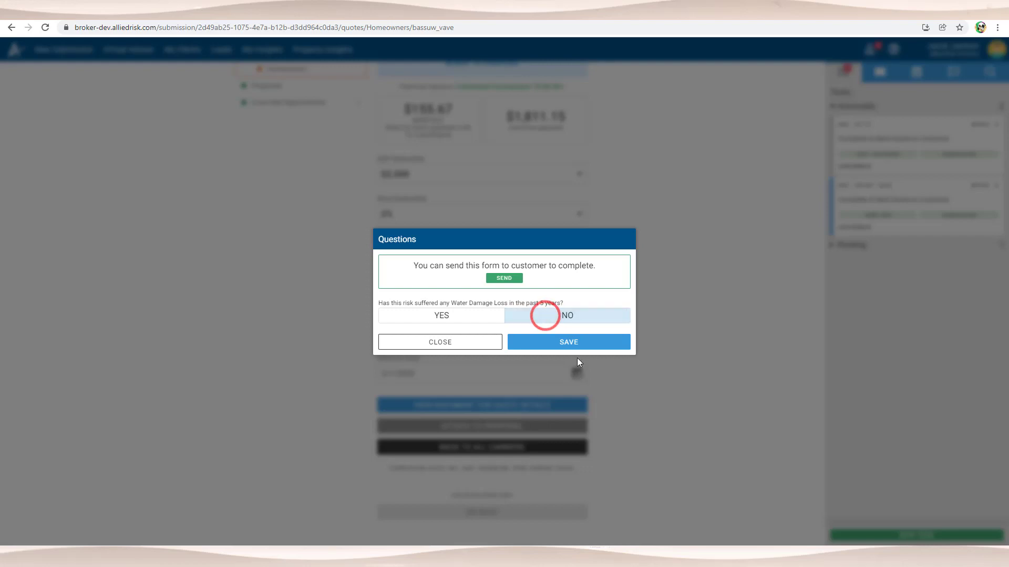
pyautogui.click(569, 342)
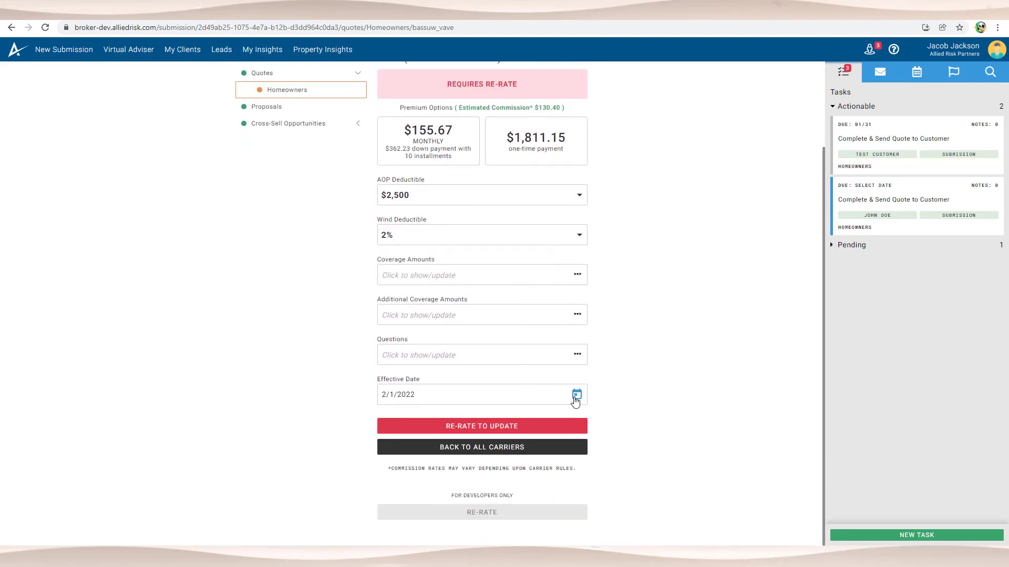
# Step: Re-rate the Vave quote with the updated answer, now effective 1/31/2022
pyautogui.click(458, 426)
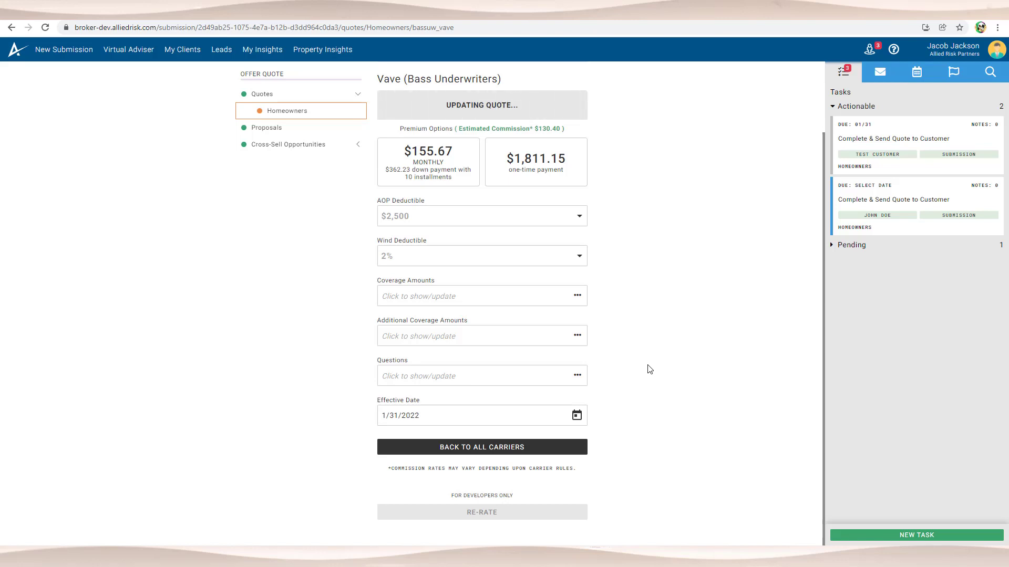
pyautogui.scroll(-1, 649, 337)
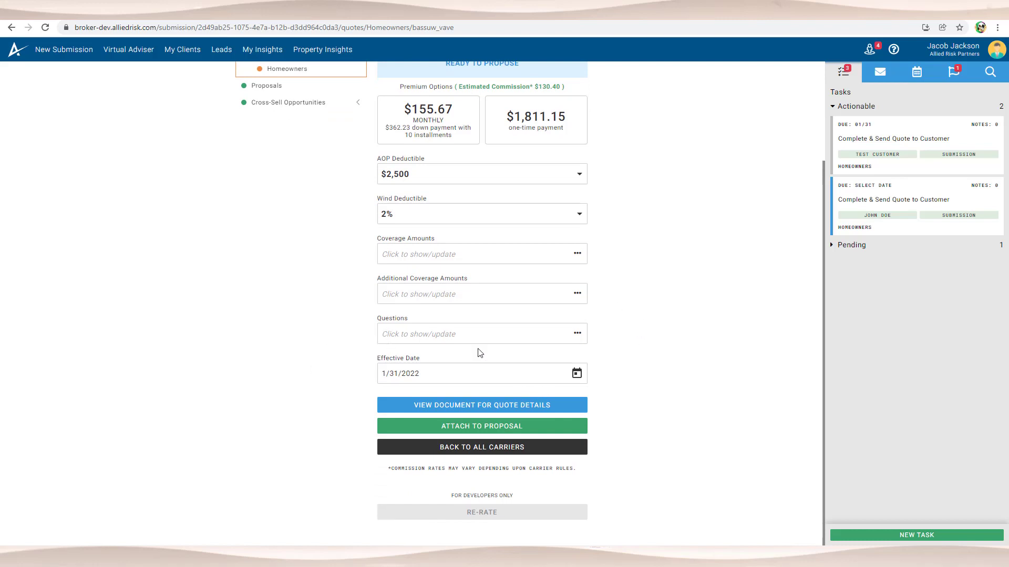
pyautogui.moveTo(376, 358); pyautogui.dragTo(436, 362)
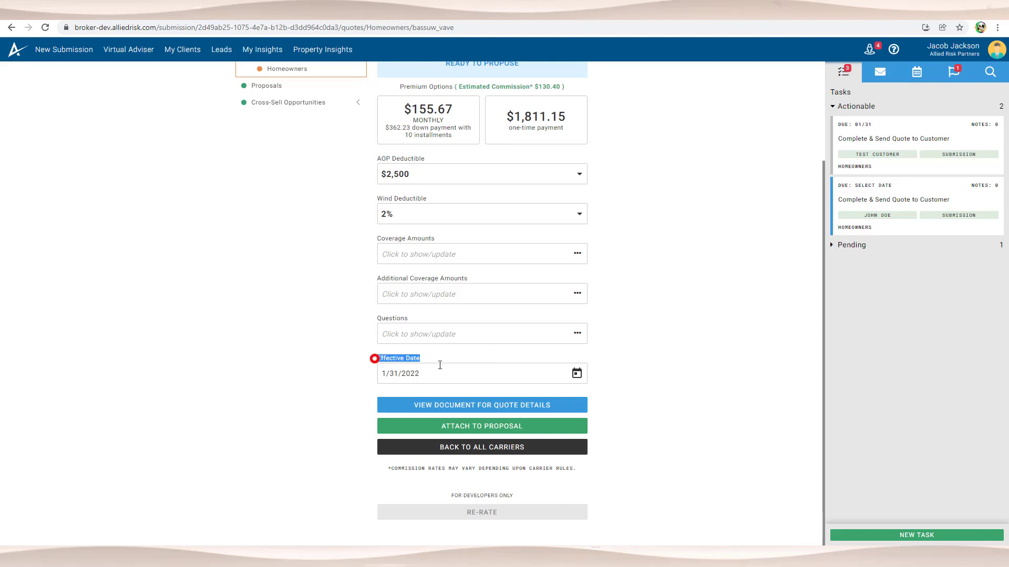
pyautogui.click(618, 400)
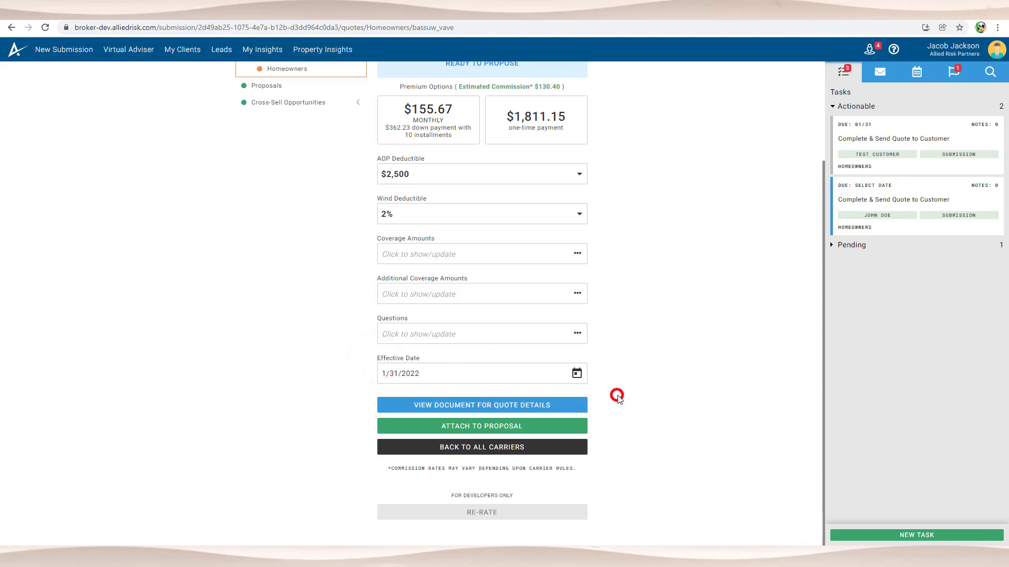
# Step: Attach the $1,811.15 Vave quote to the customer's proposal
pyautogui.click(492, 427)
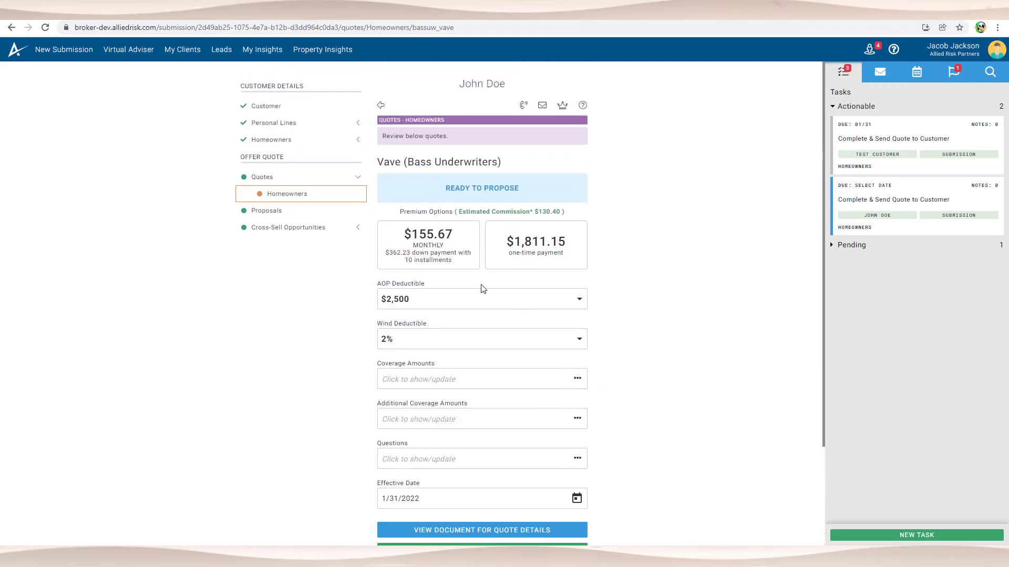
pyautogui.scroll(-2, 483, 289)
pyautogui.scroll(-1, 488, 362)
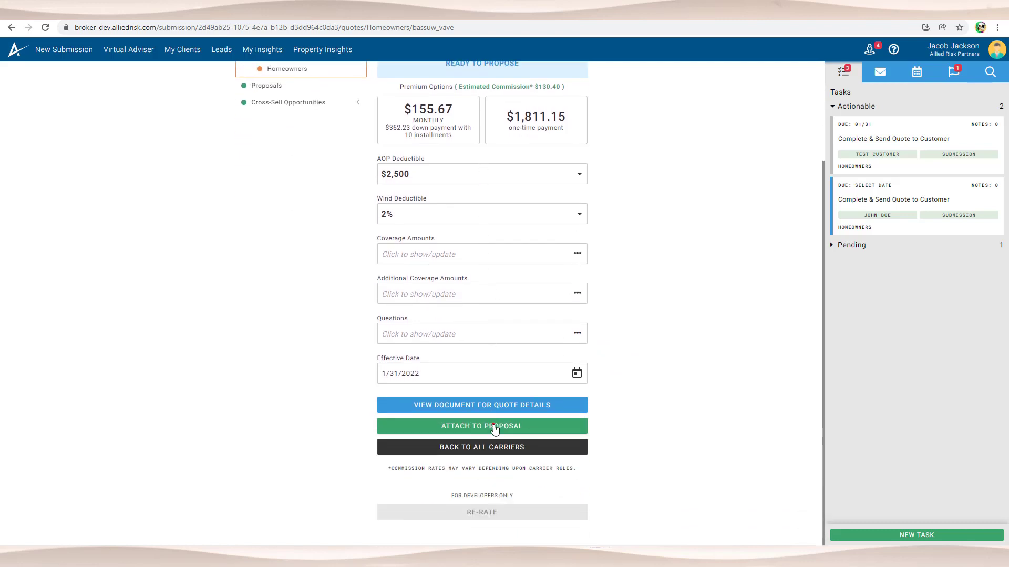
pyautogui.click(494, 427)
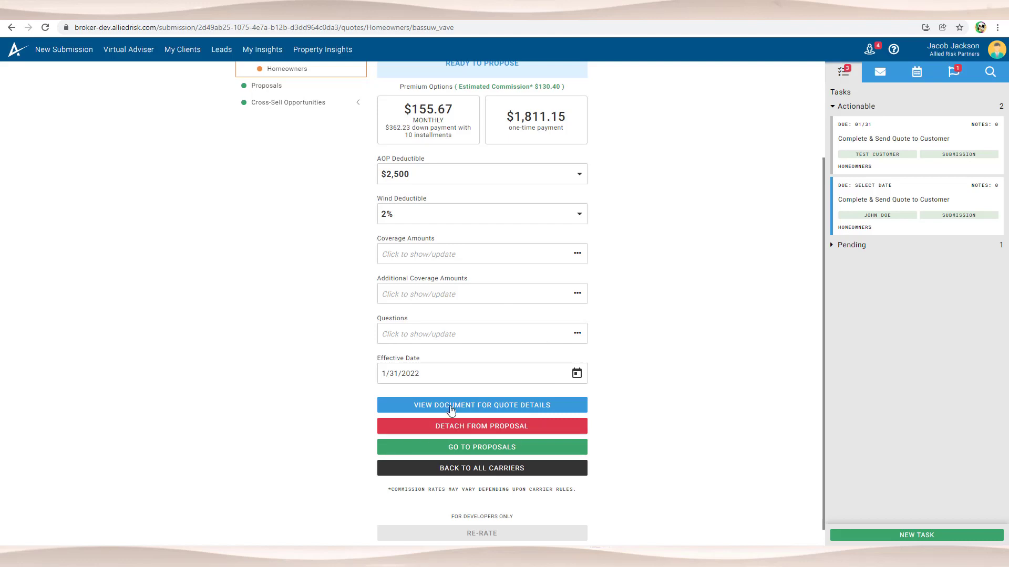
# Step: Save the customer note 'I hope you like the rate.' on the Vave proposal
pyautogui.click(480, 446)
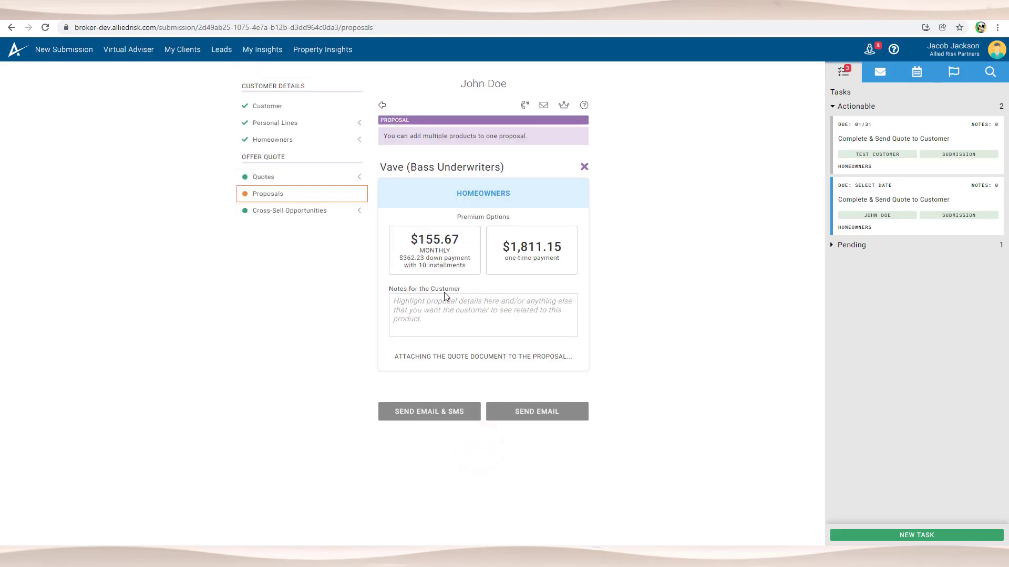
pyautogui.click(462, 309)
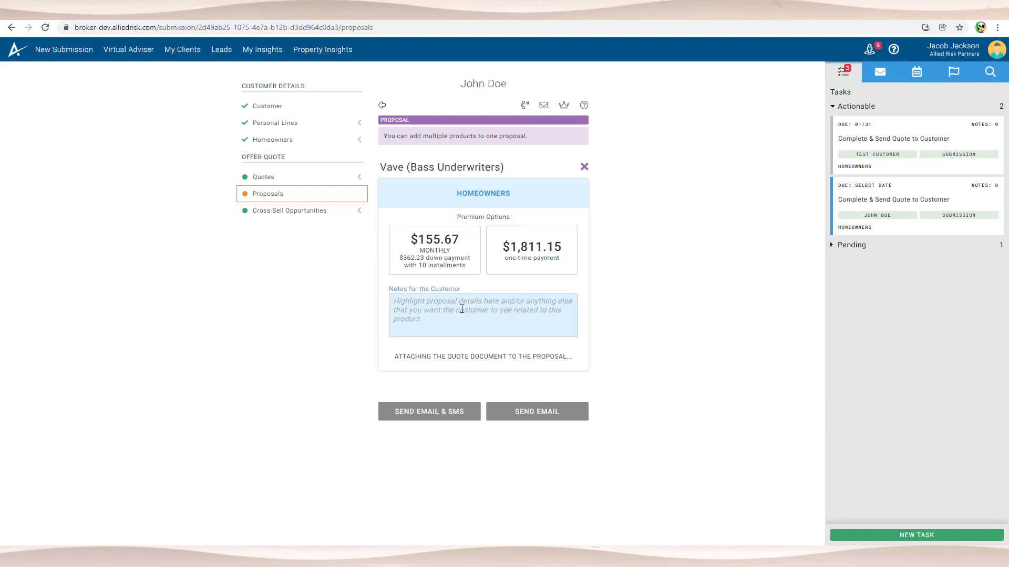
pyautogui.click(461, 309)
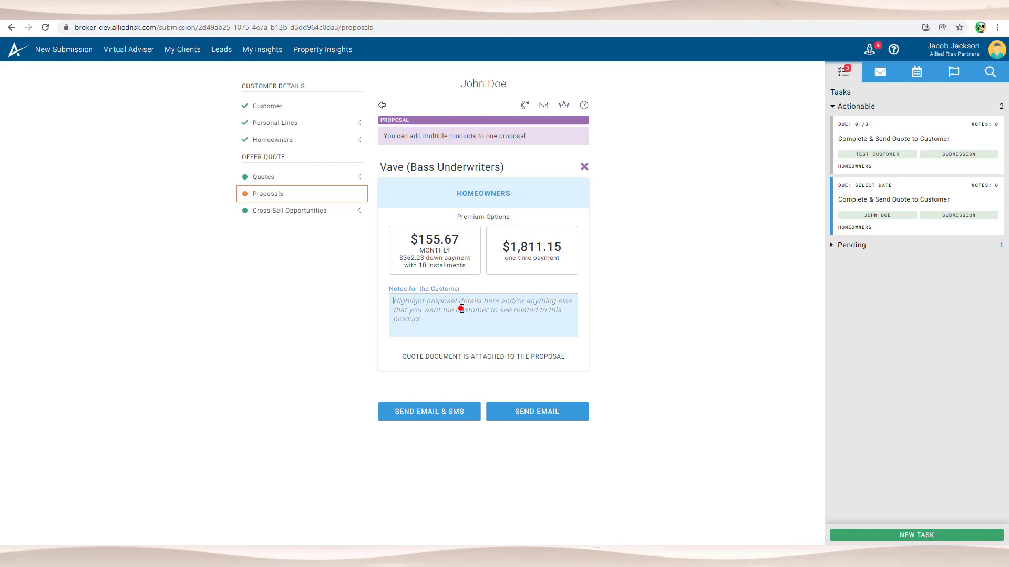
pyautogui.write('I hope')
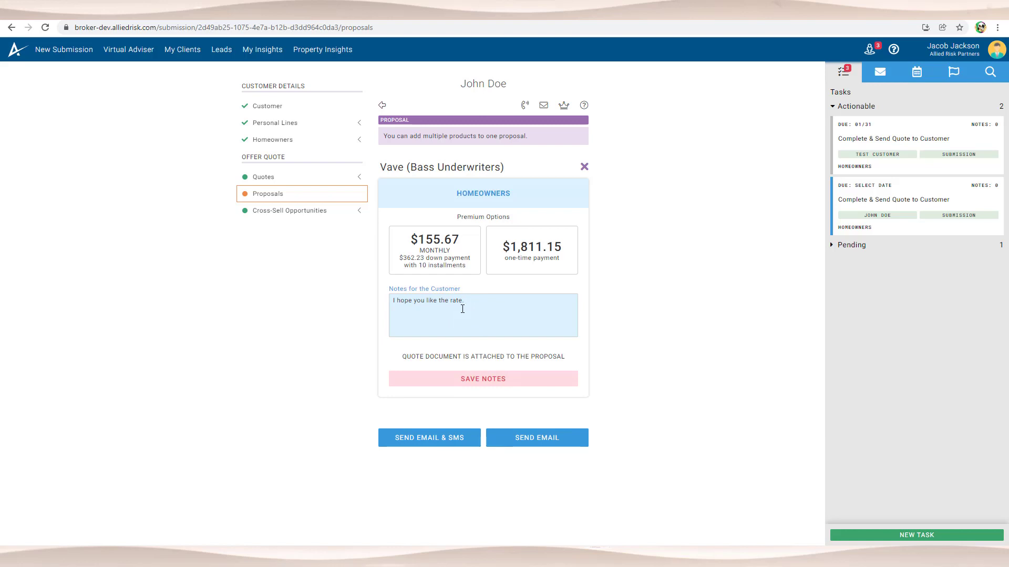
pyautogui.write('you like the rate.')
pyautogui.click(490, 377)
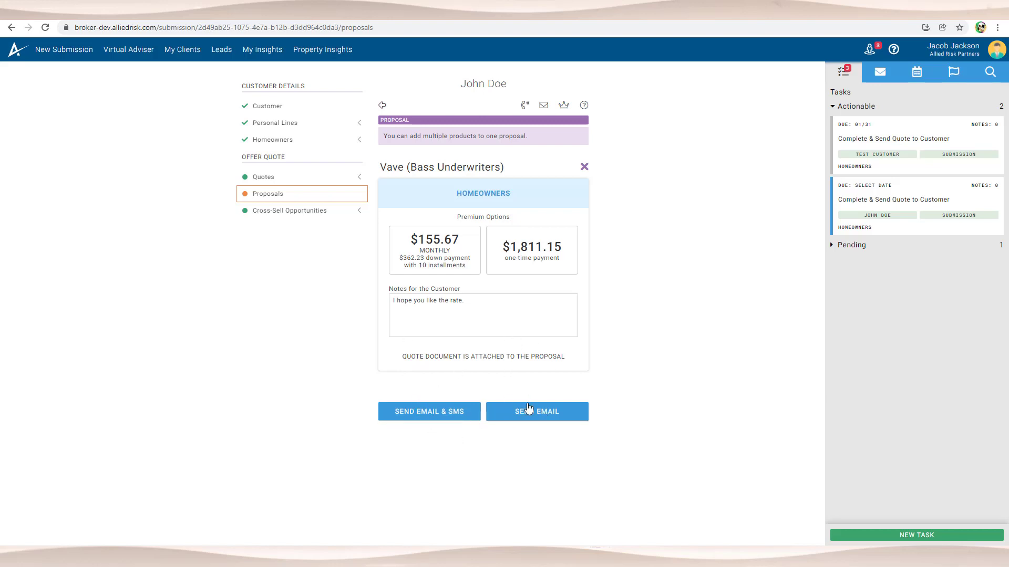
pyautogui.click(303, 212)
# Step: Review the Pet ($513.39) and TermLife ($1,905.13) cross-sell offers, then email the proposal
pyautogui.click(318, 227)
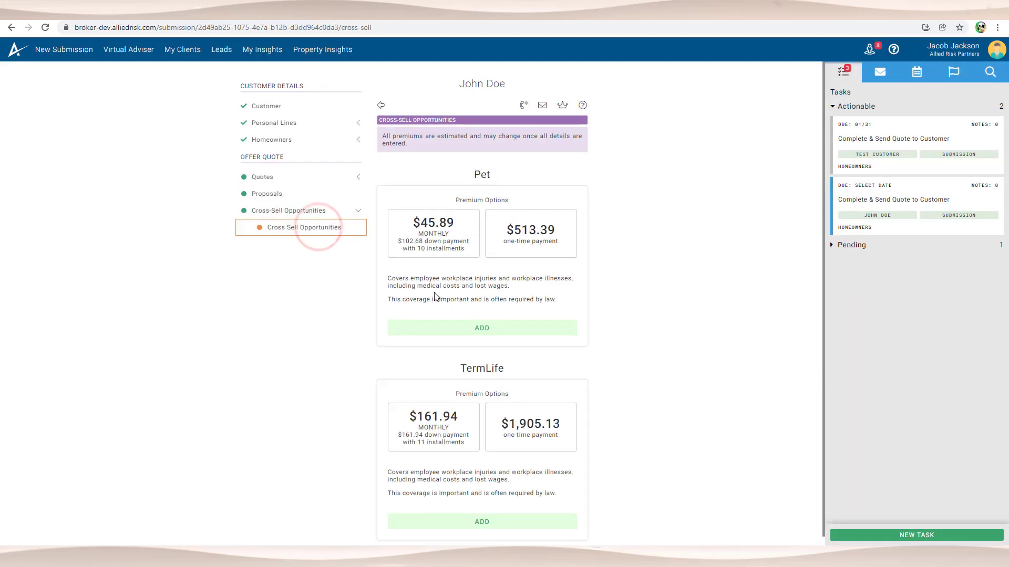
pyautogui.scroll(-1, 438, 296)
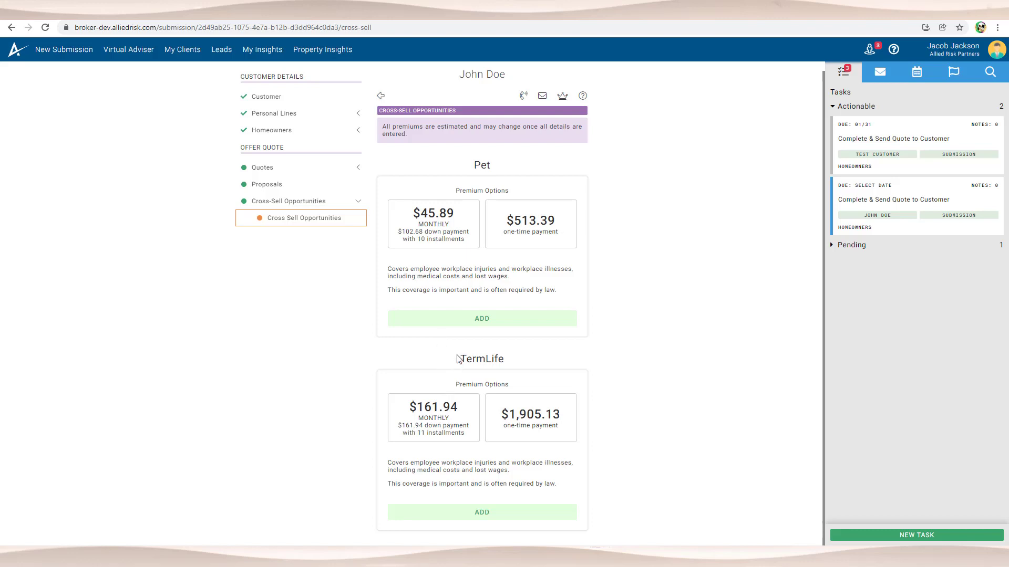
pyautogui.moveTo(460, 358); pyautogui.dragTo(513, 360)
pyautogui.click(525, 357)
pyautogui.moveTo(461, 357); pyautogui.dragTo(519, 361)
pyautogui.click(287, 192)
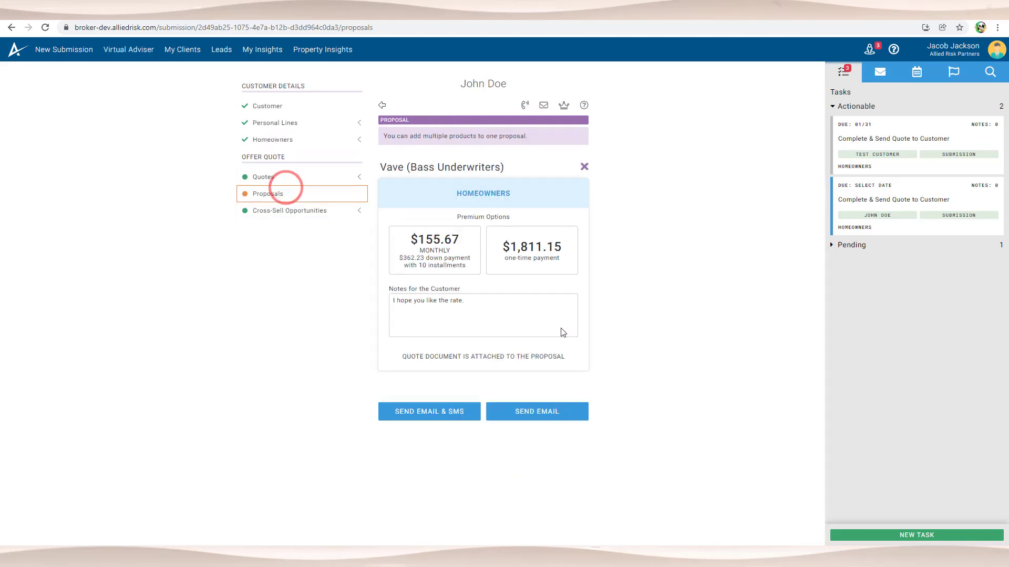
pyautogui.click(528, 415)
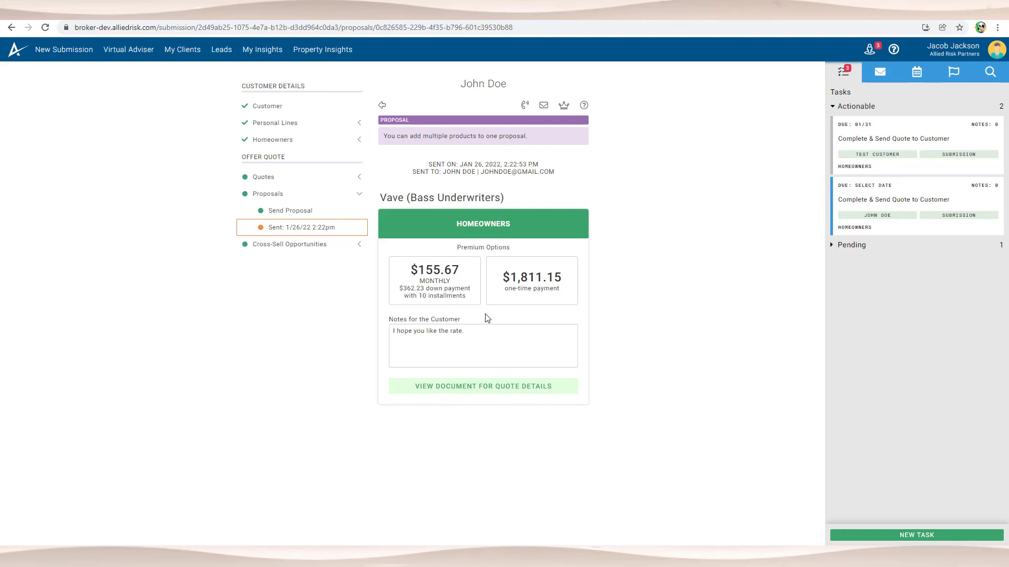
pyautogui.click(539, 106)
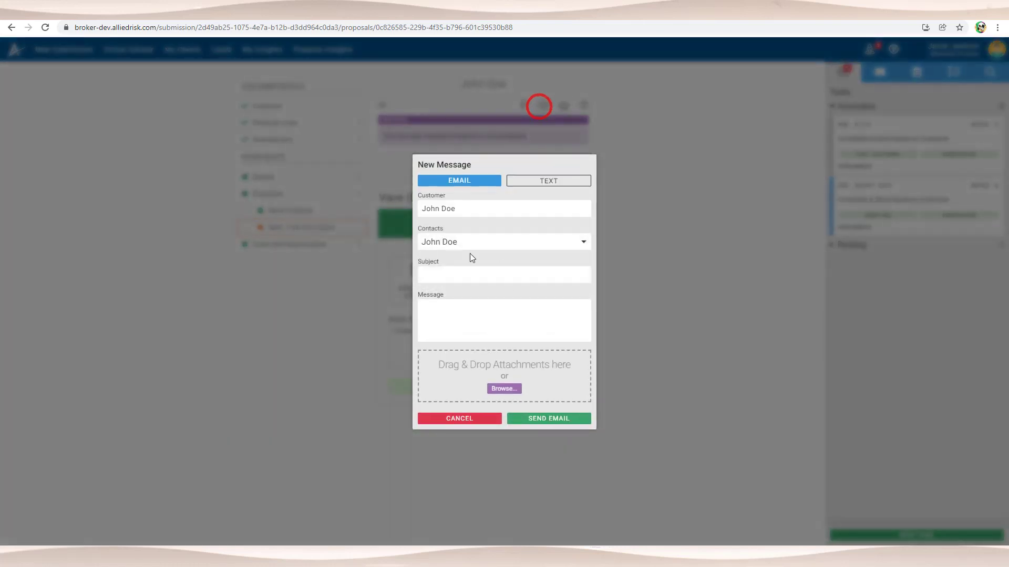
pyautogui.click(471, 420)
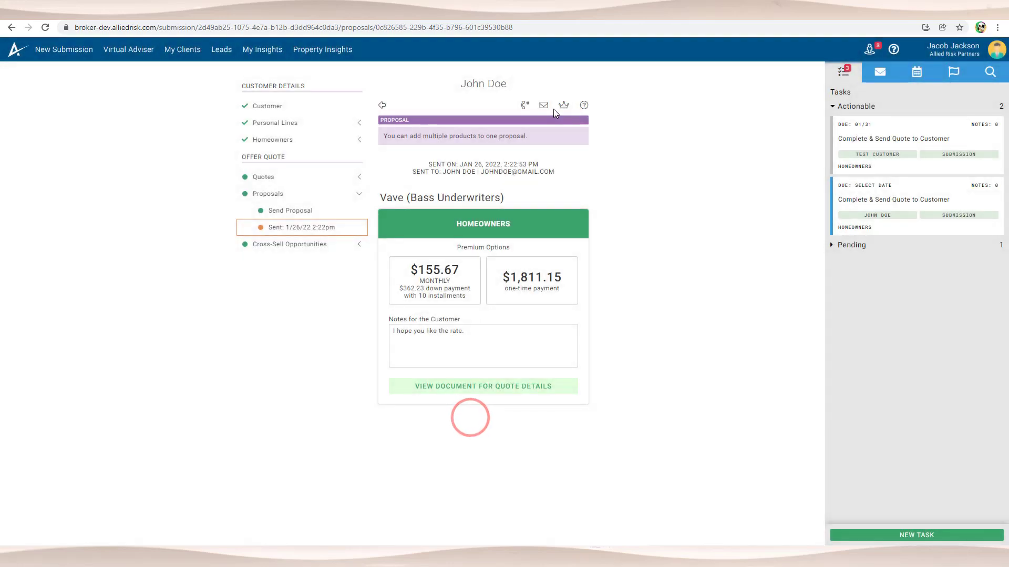
pyautogui.click(881, 72)
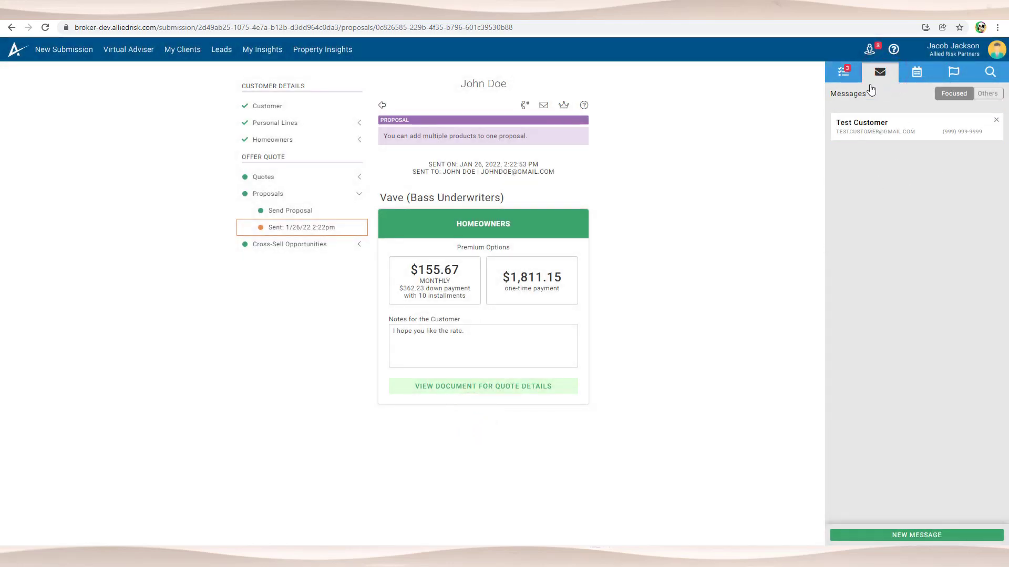
pyautogui.click(843, 72)
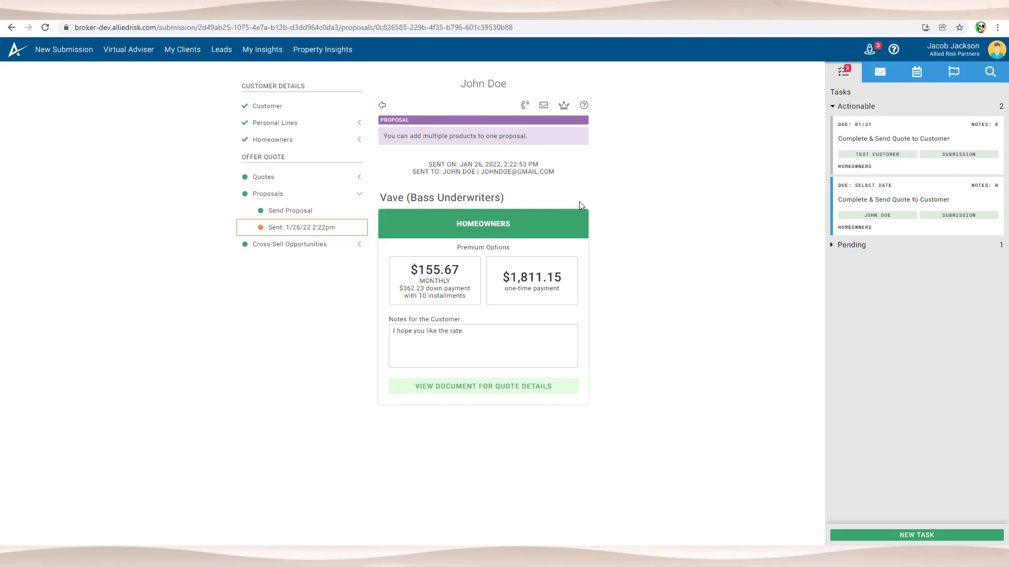
pyautogui.click(566, 107)
pyautogui.click(564, 106)
pyautogui.click(583, 106)
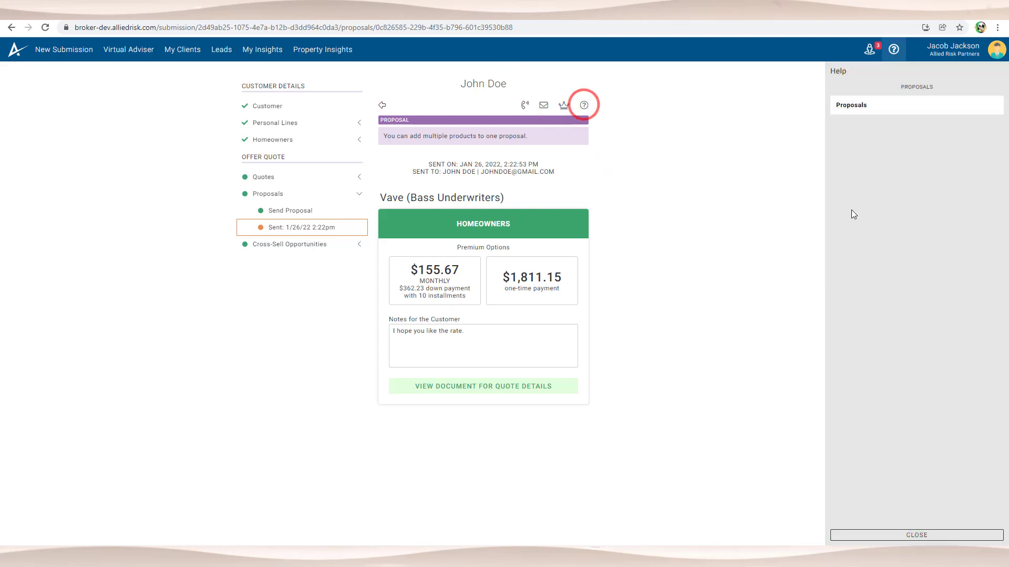
pyautogui.click(584, 105)
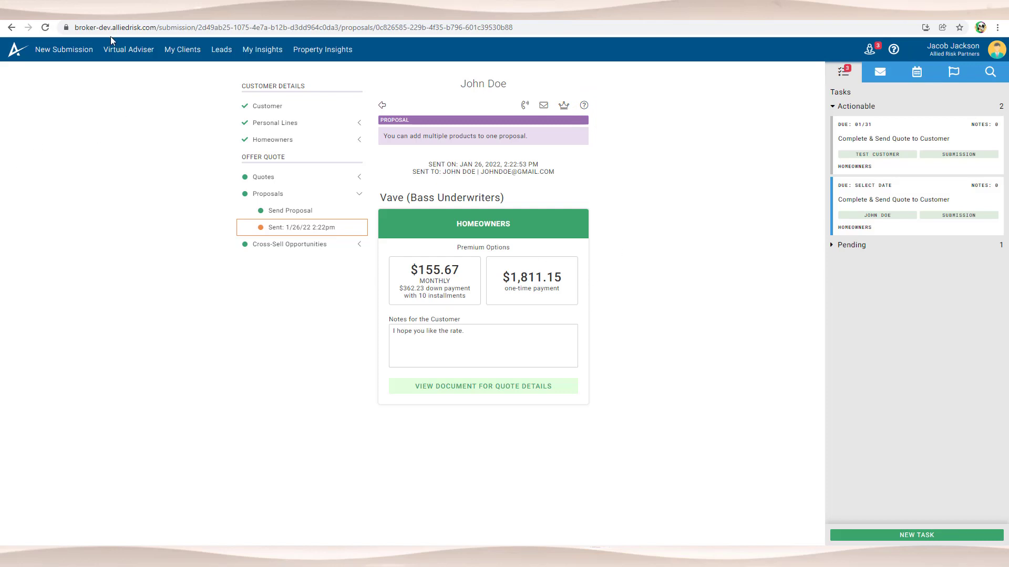
# Step: Open Virtual Adviser and indicate the client needs Business insurance
pyautogui.click(128, 53)
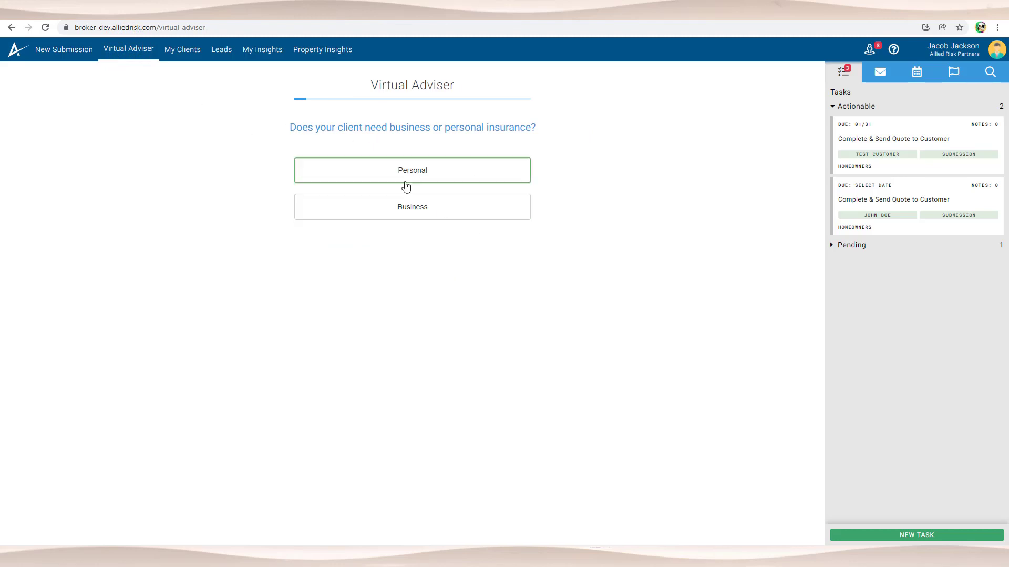
pyautogui.click(449, 209)
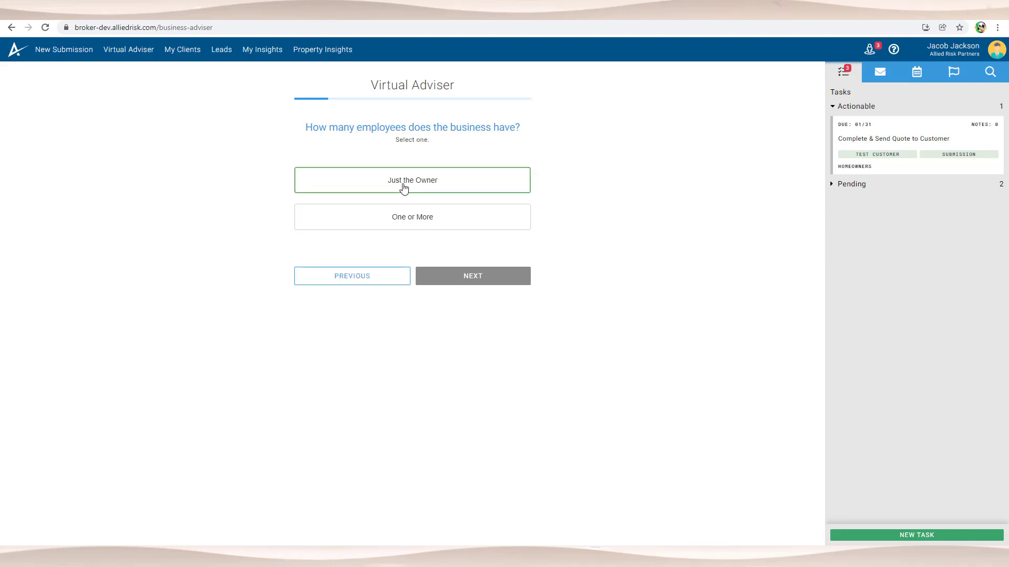
# Step: Answer One or More employees, No board of directors, and Renter property
pyautogui.click(431, 223)
pyautogui.click(472, 282)
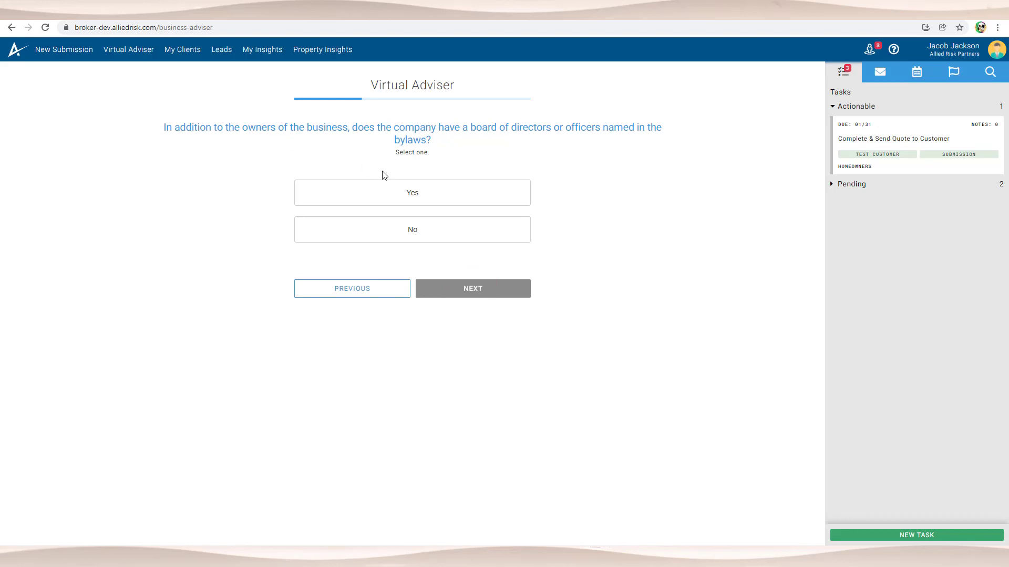
pyautogui.click(443, 232)
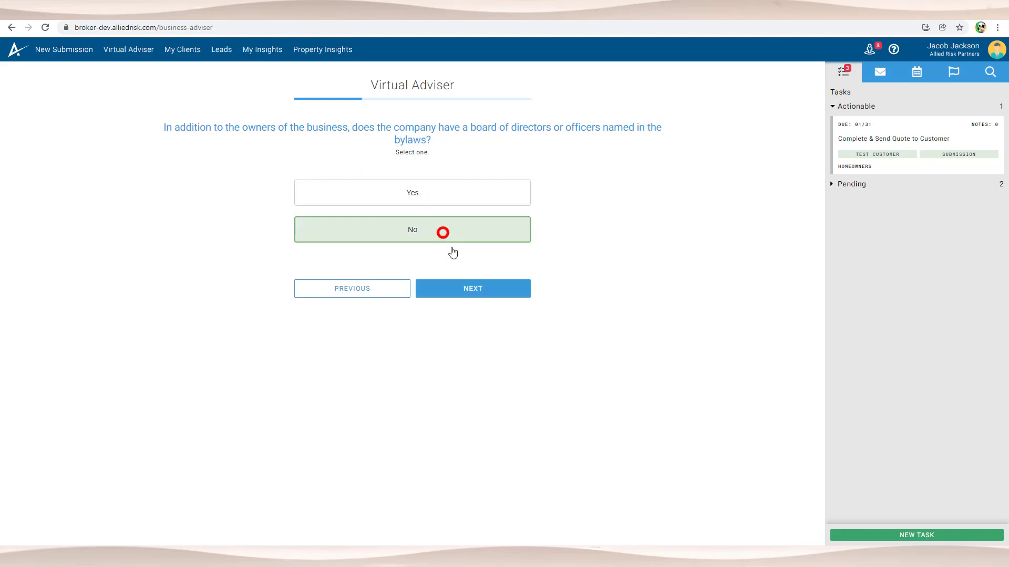
pyautogui.click(480, 293)
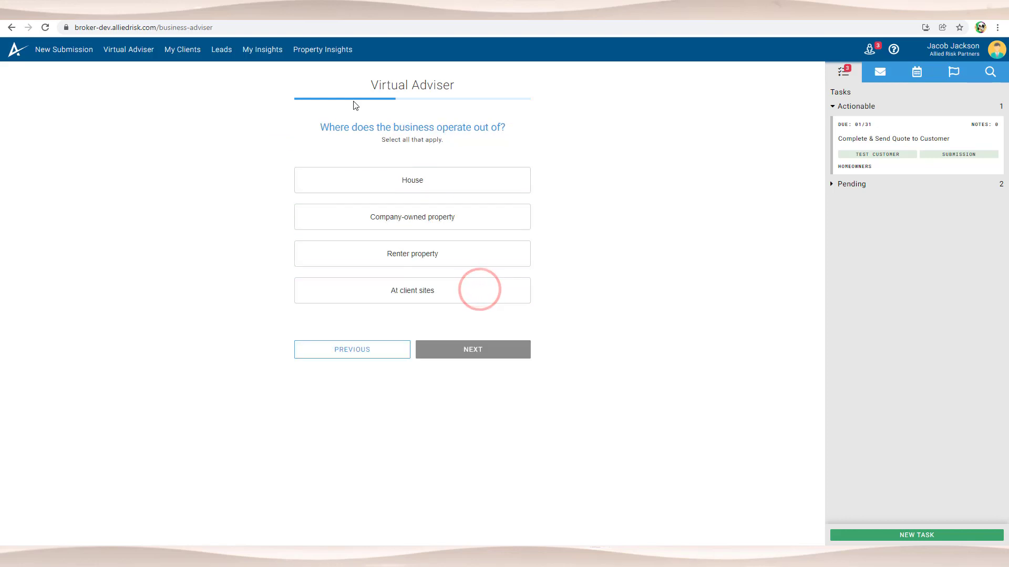
pyautogui.click(400, 218)
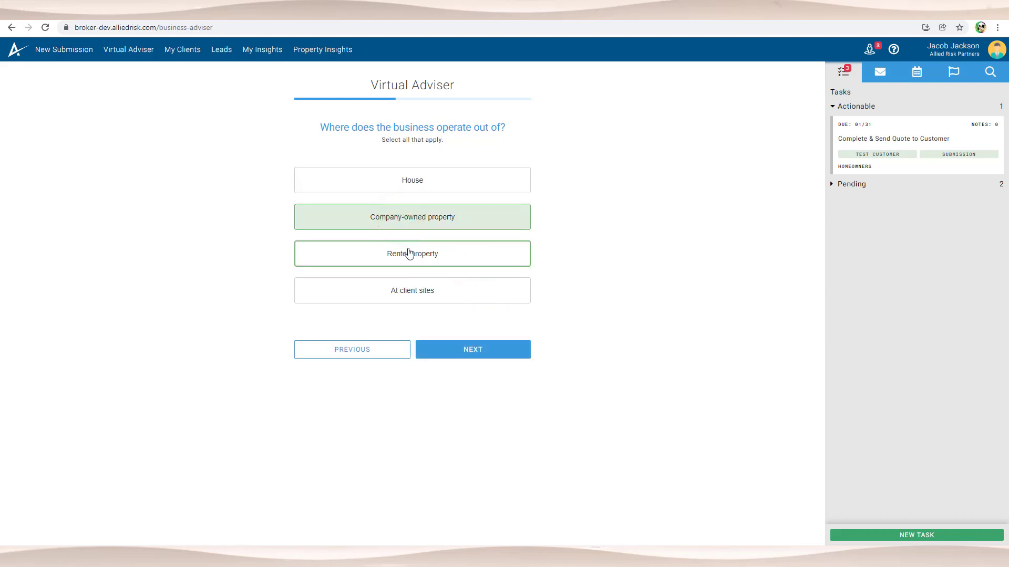
pyautogui.click(410, 253)
pyautogui.click(389, 220)
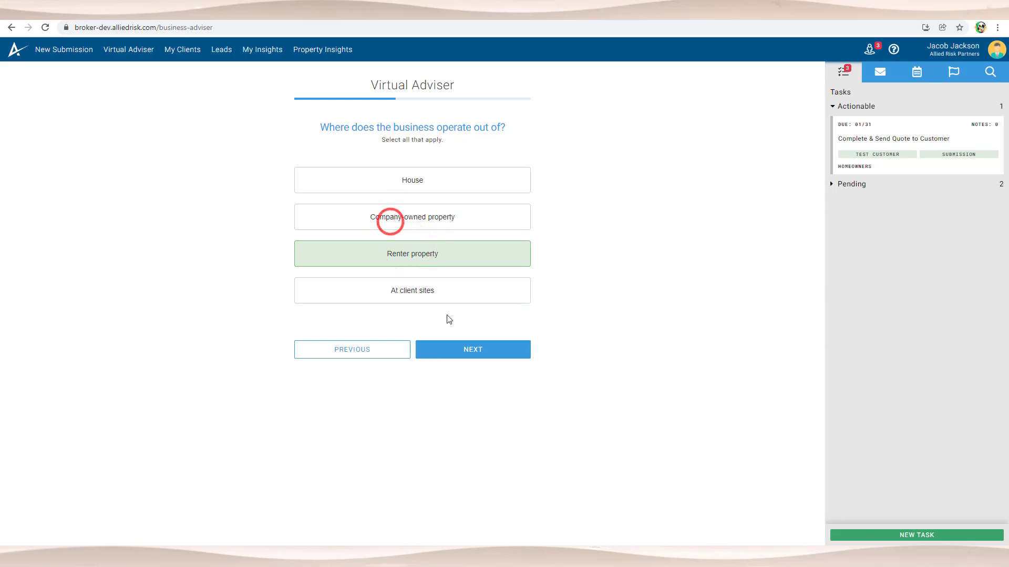
pyautogui.click(472, 350)
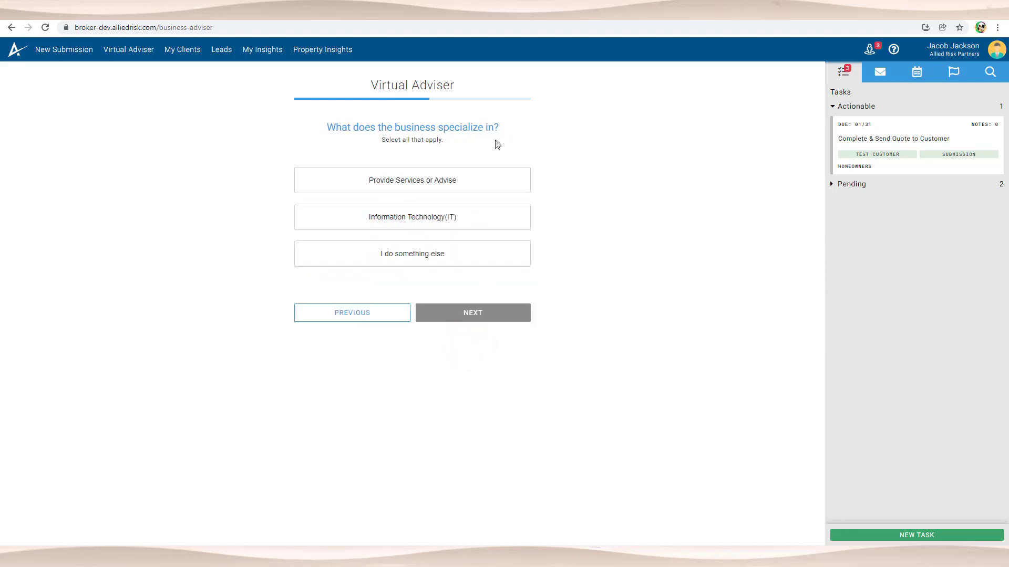
# Step: Answer Provide Services or Advise, no vehicles used, and credit card or financial info stored
pyautogui.click(450, 182)
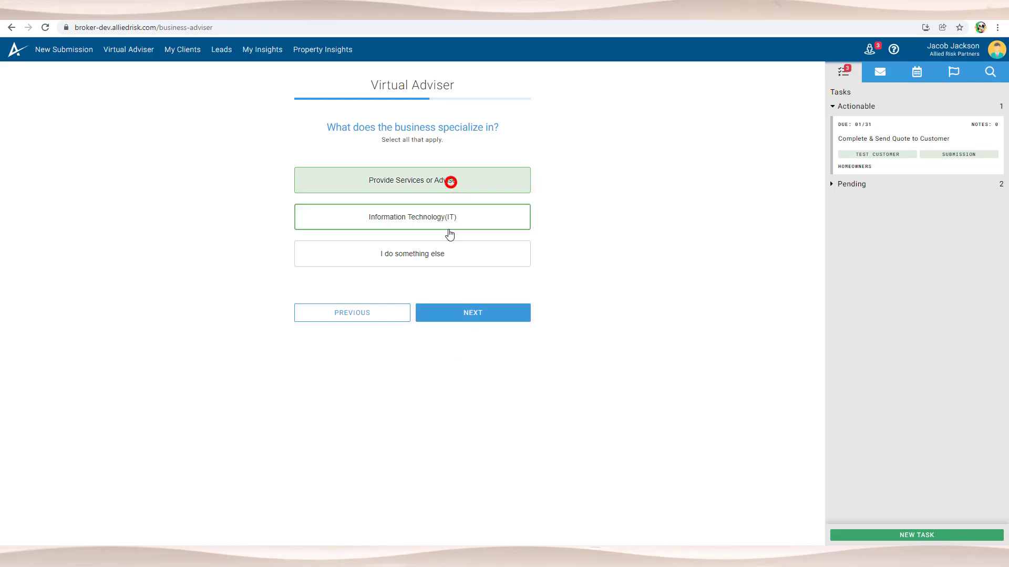
pyautogui.click(490, 316)
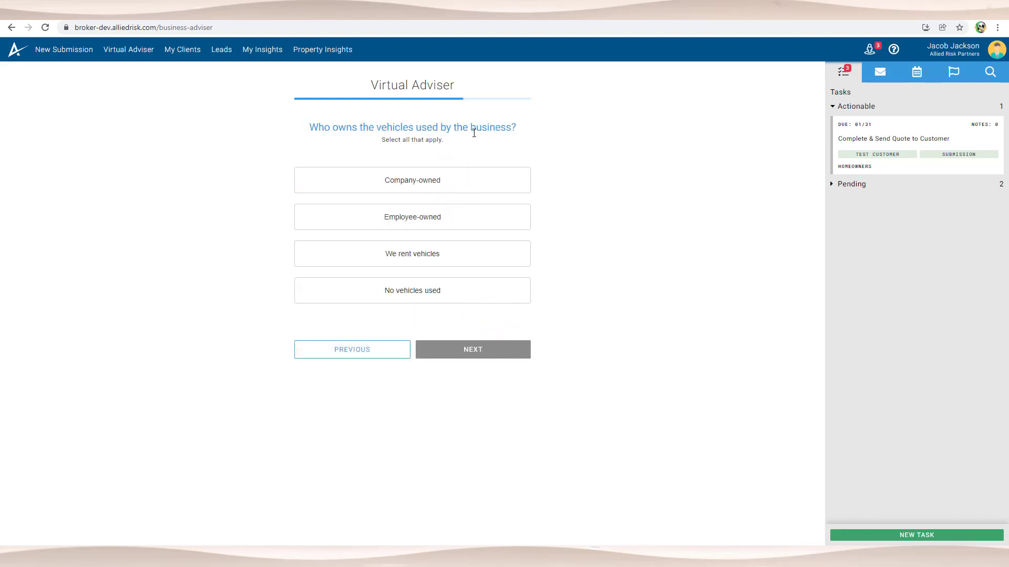
pyautogui.click(446, 297)
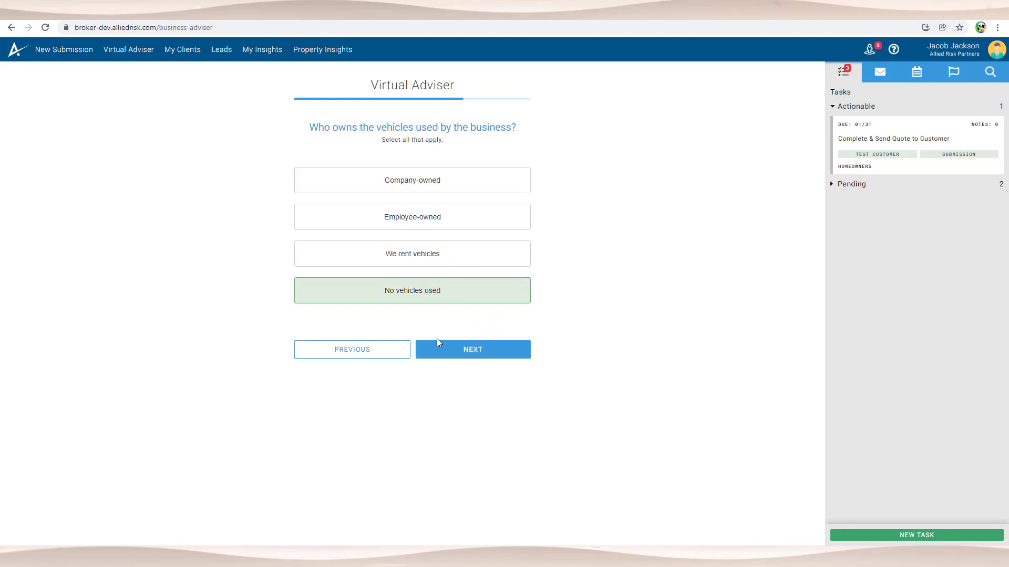
pyautogui.click(479, 350)
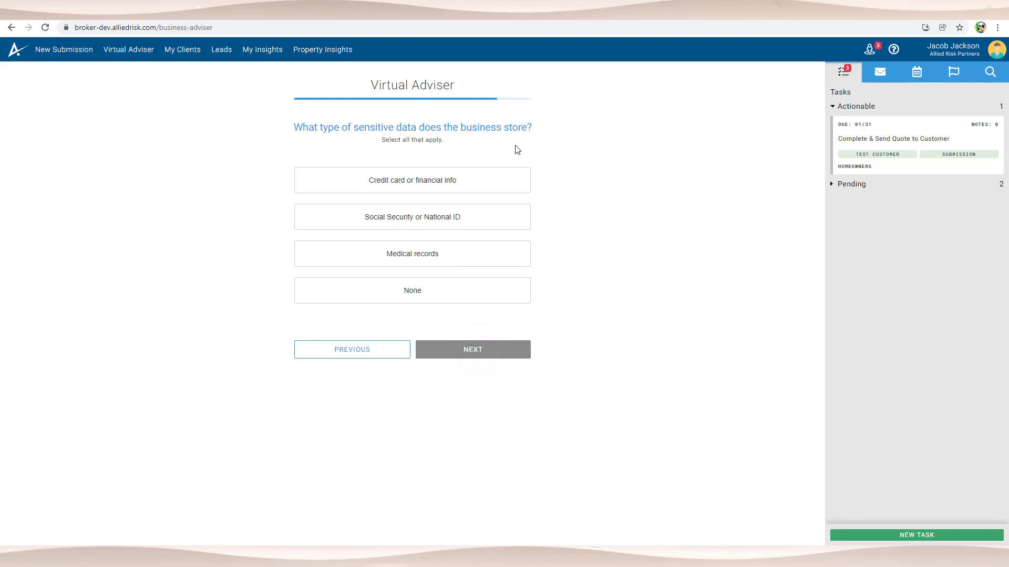
pyautogui.click(407, 178)
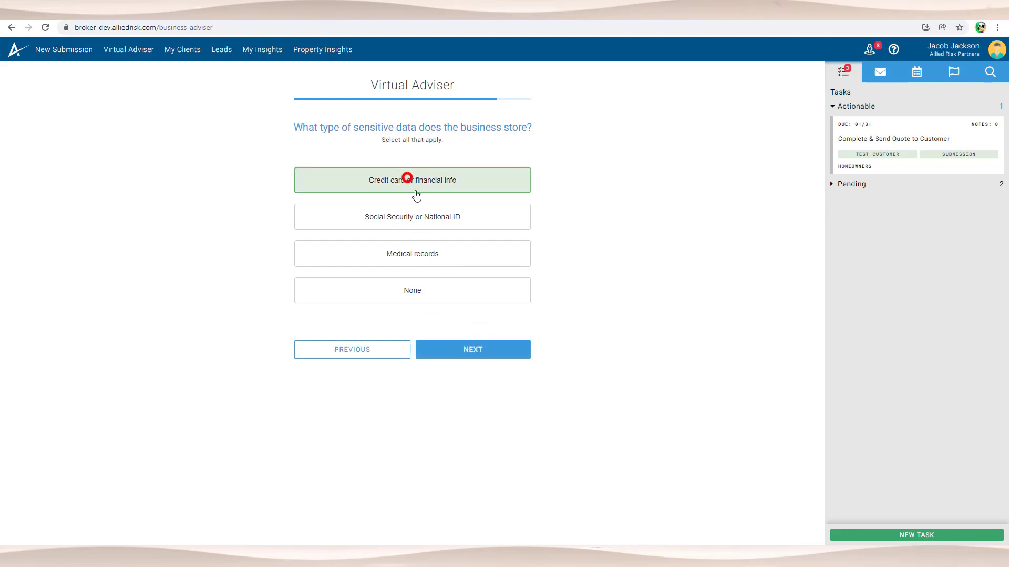
pyautogui.click(488, 350)
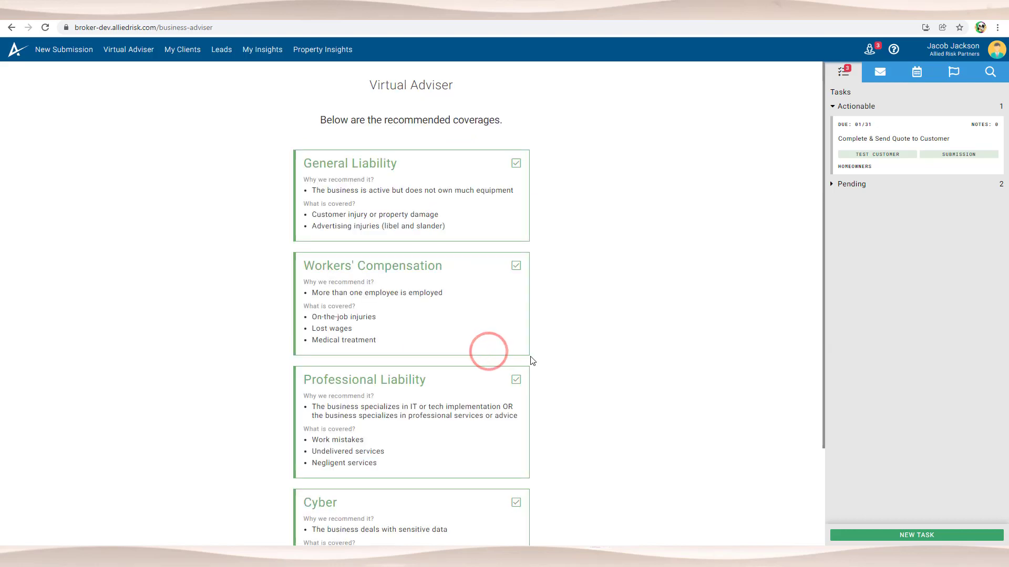
pyautogui.scroll(-3, 533, 361)
pyautogui.scroll(1, 532, 361)
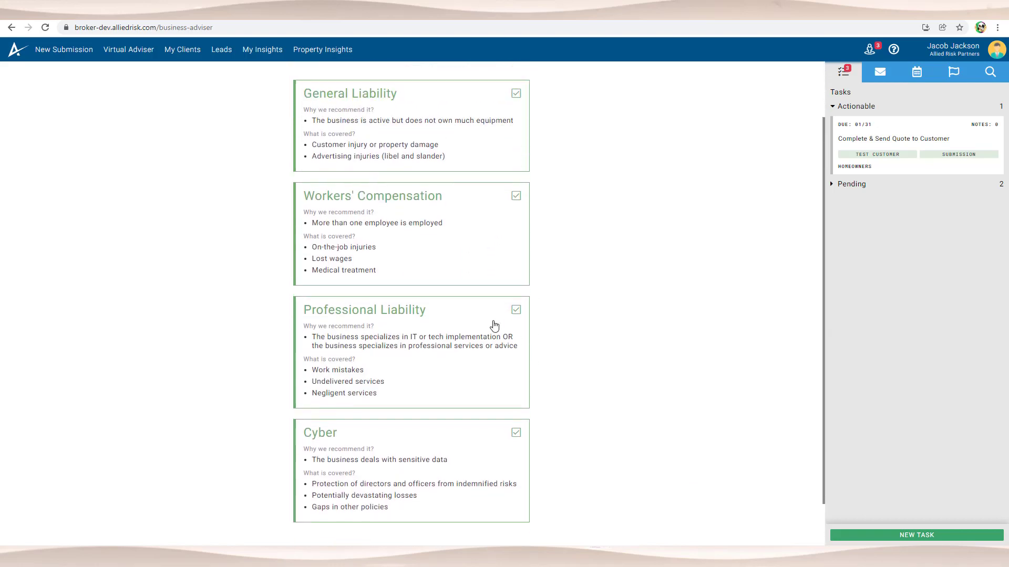
pyautogui.scroll(2, 494, 326)
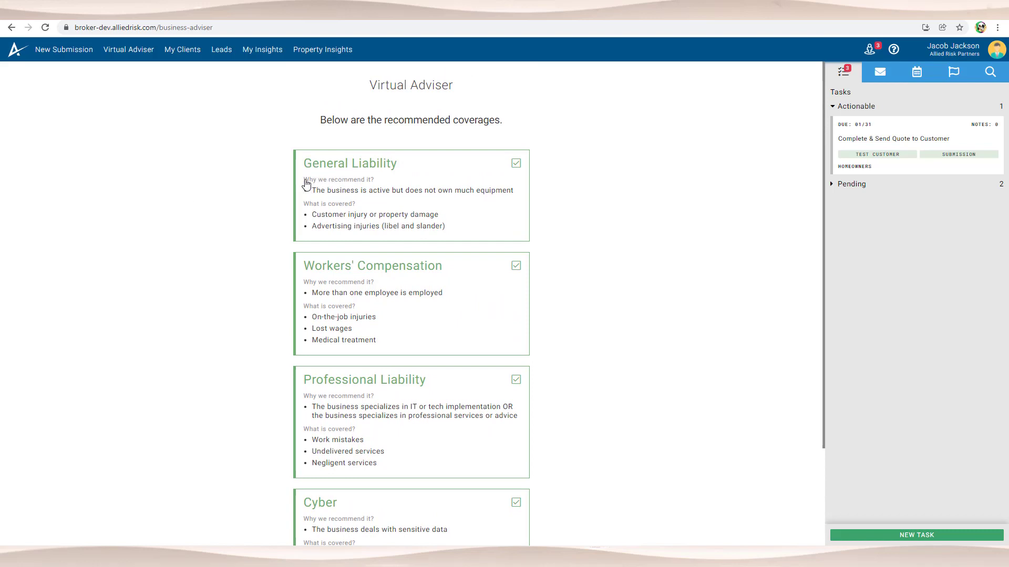
pyautogui.moveTo(304, 179); pyautogui.dragTo(489, 229)
pyautogui.click(478, 216)
pyautogui.scroll(-2, 413, 231)
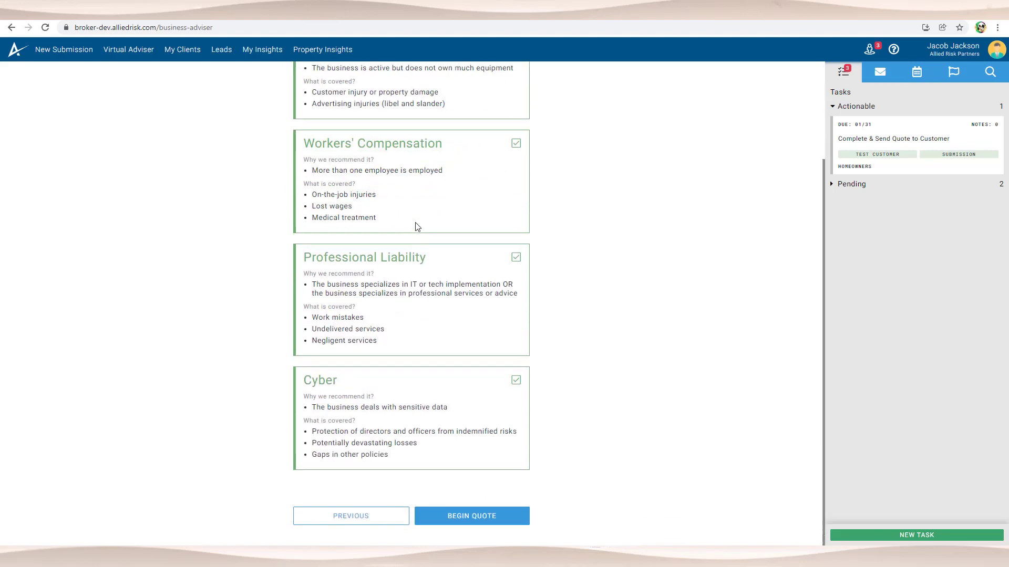
pyautogui.scroll(2, 447, 264)
pyautogui.scroll(-2, 447, 265)
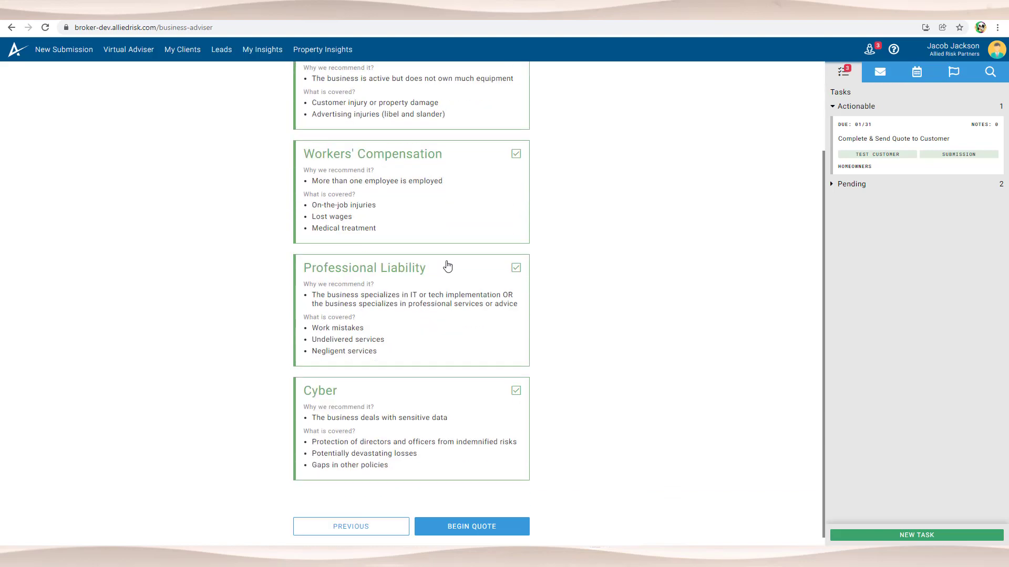
pyautogui.scroll(2, 447, 264)
pyautogui.scroll(-1, 446, 266)
pyautogui.scroll(1, 444, 269)
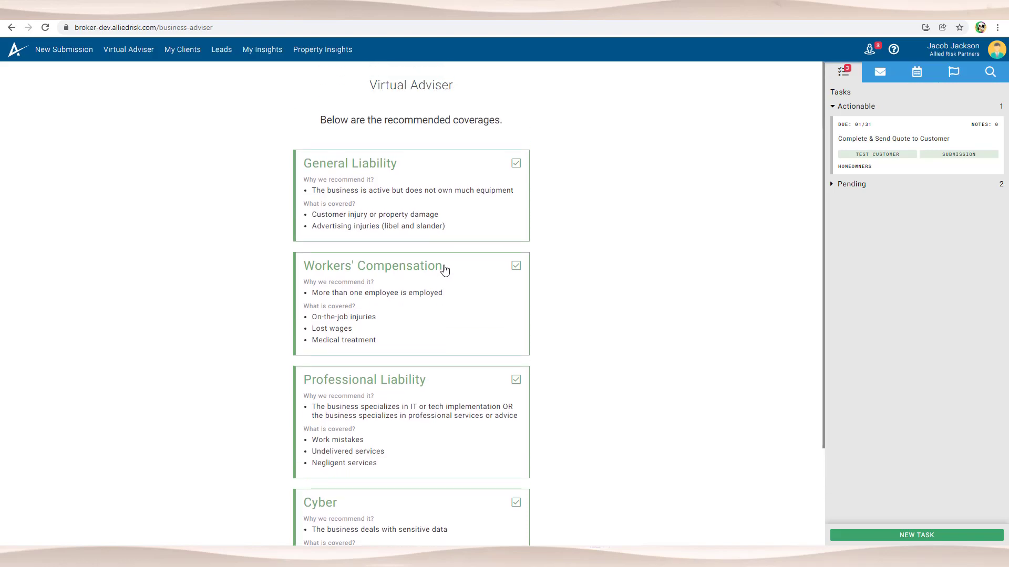
pyautogui.scroll(-2, 445, 270)
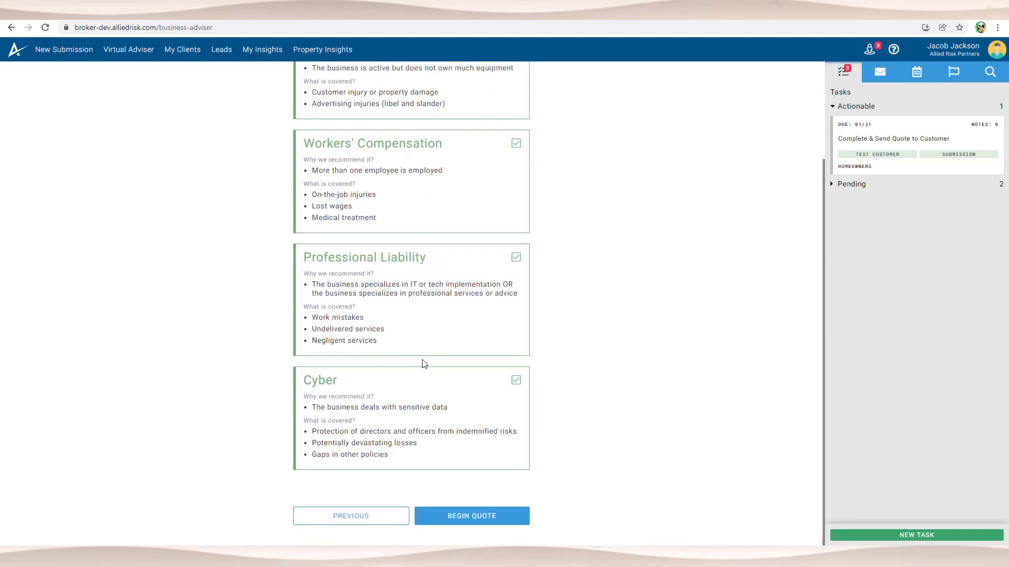
pyautogui.scroll(2, 422, 361)
pyautogui.scroll(-2, 419, 359)
# Step: Begin the business quote, browse its sidebar sections, and show the two pending proposal-response tasks
pyautogui.click(473, 517)
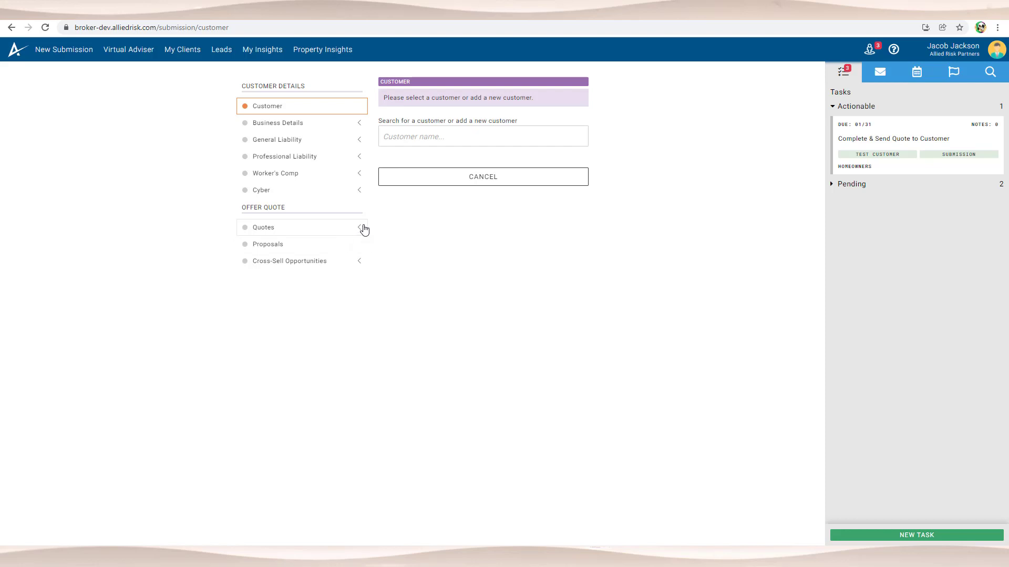
pyautogui.click(335, 140)
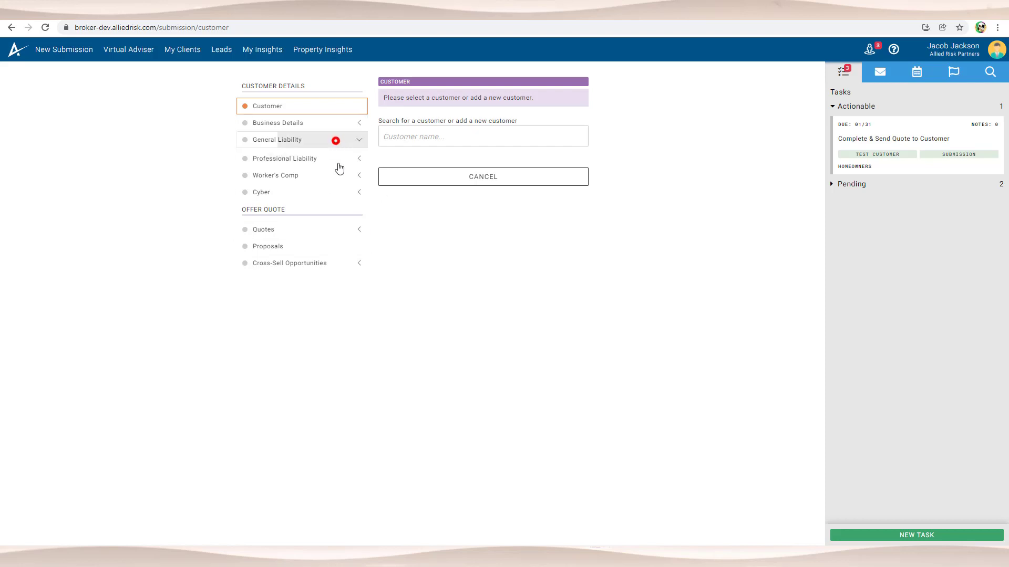
pyautogui.click(310, 140)
pyautogui.click(319, 123)
pyautogui.click(322, 124)
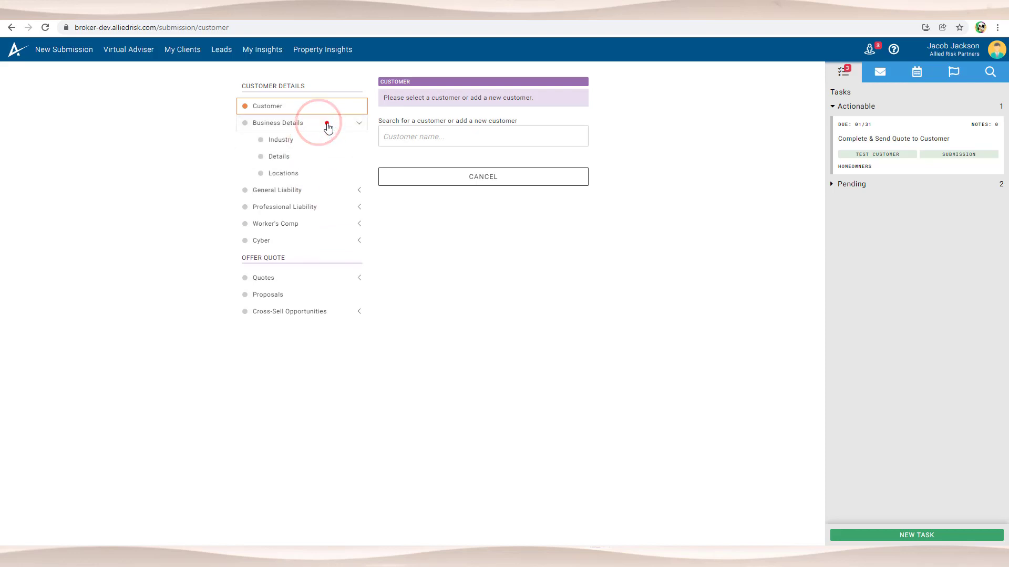
pyautogui.click(306, 226)
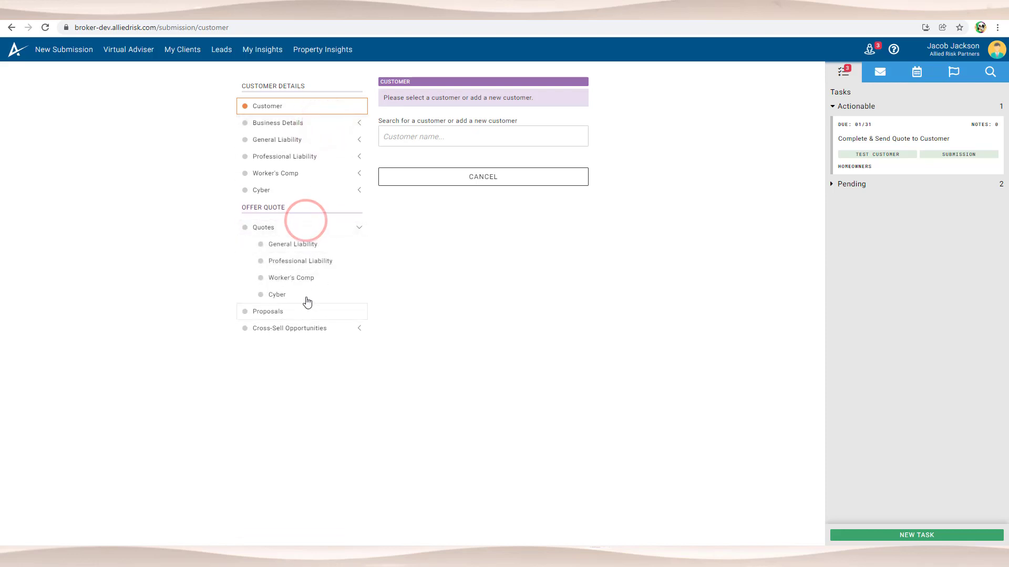
pyautogui.click(322, 225)
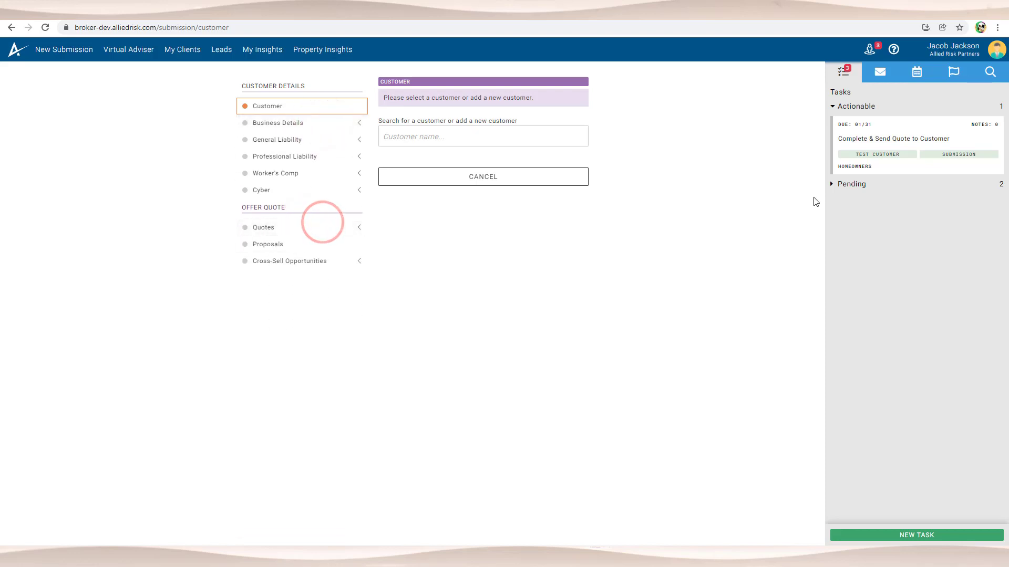
pyautogui.click(839, 187)
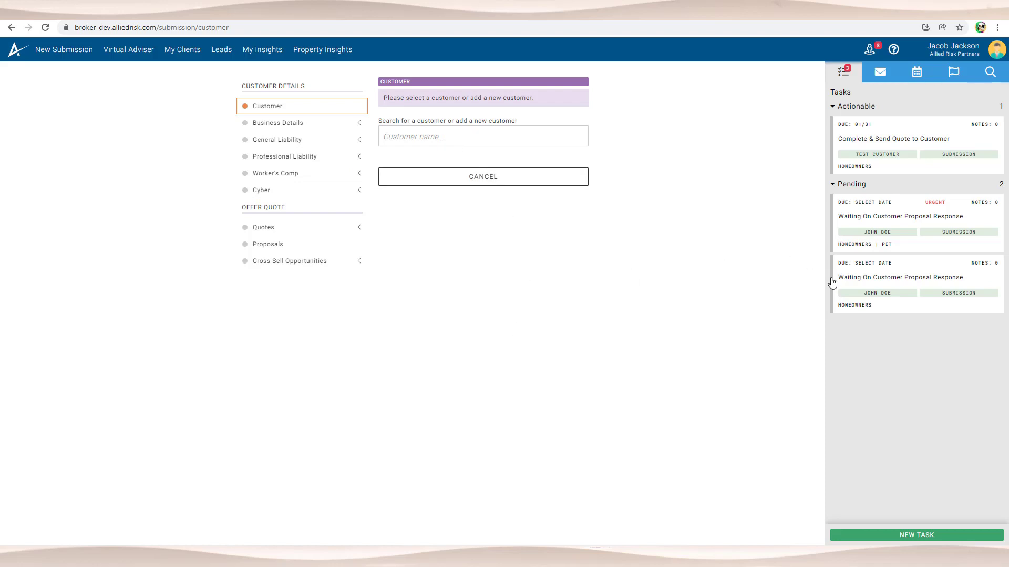
# Step: Go to Create New Submission, then give a Pending proposal-response task a February 2022 due date
pyautogui.click(76, 52)
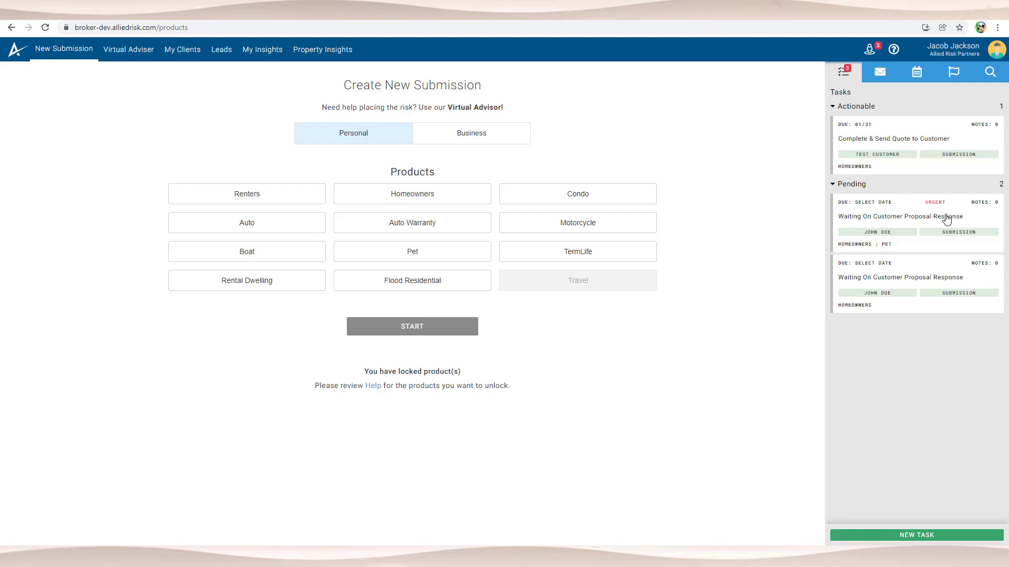
pyautogui.click(855, 264)
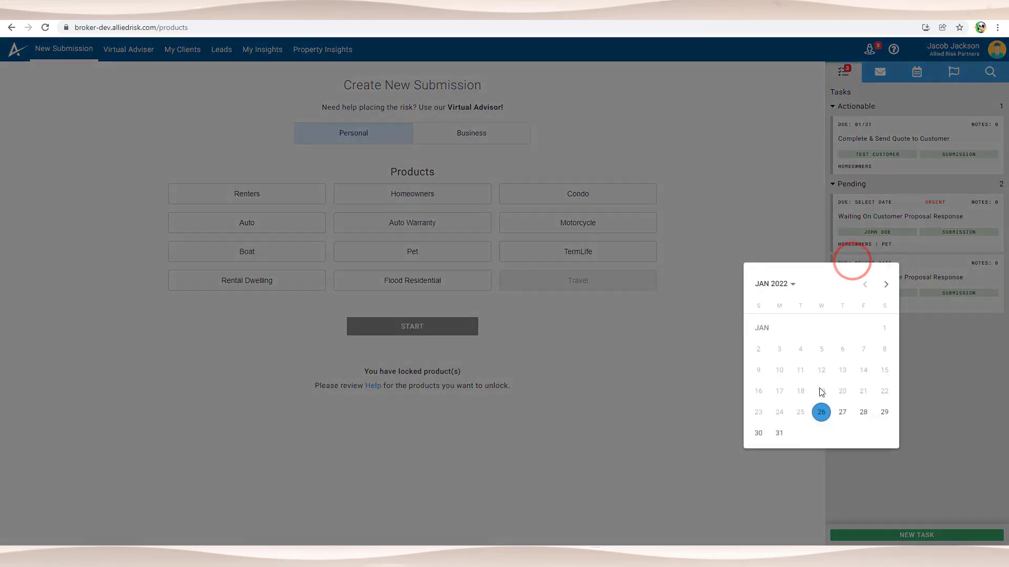
pyautogui.click(885, 284)
pyautogui.click(863, 349)
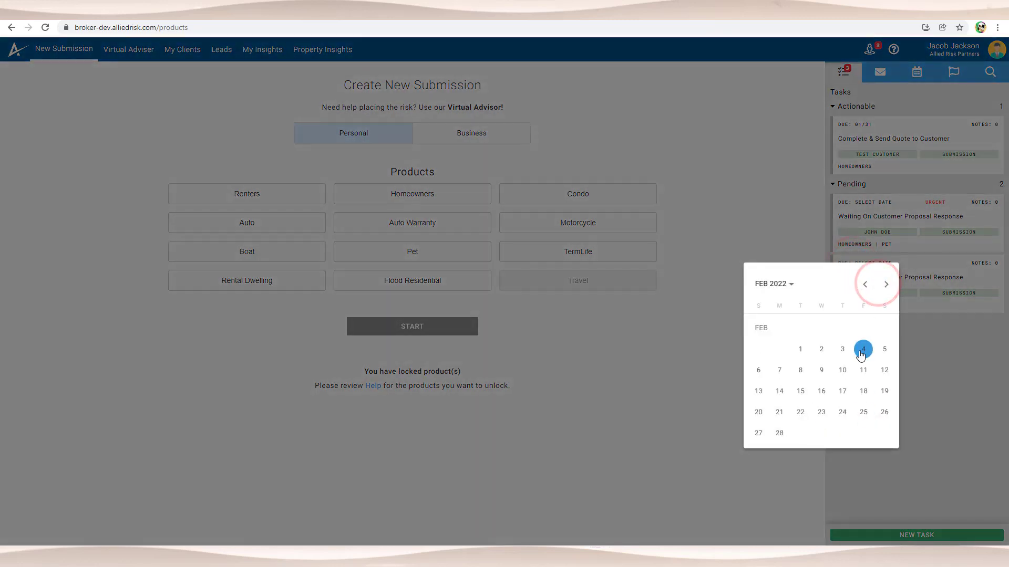
pyautogui.click(825, 349)
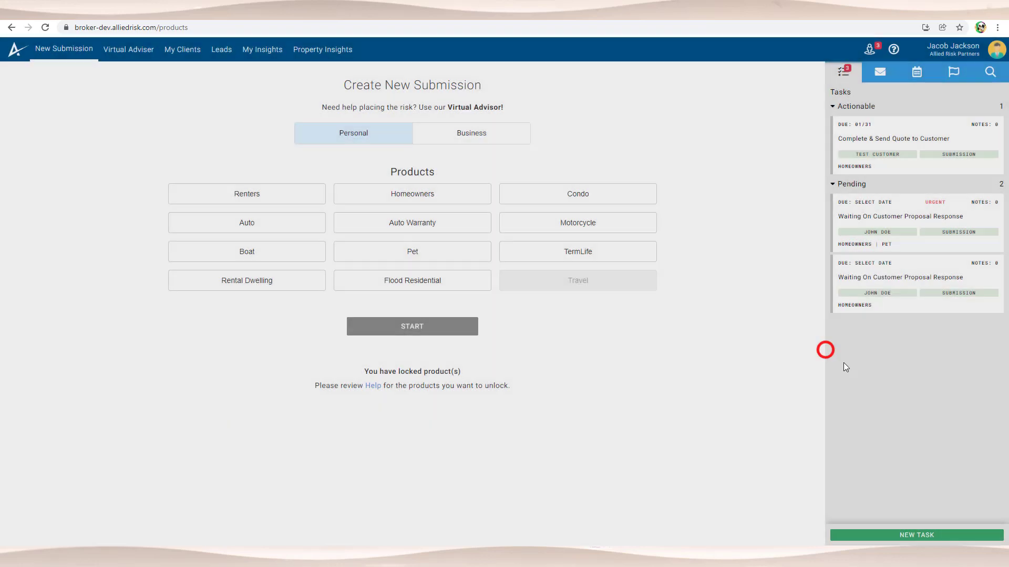